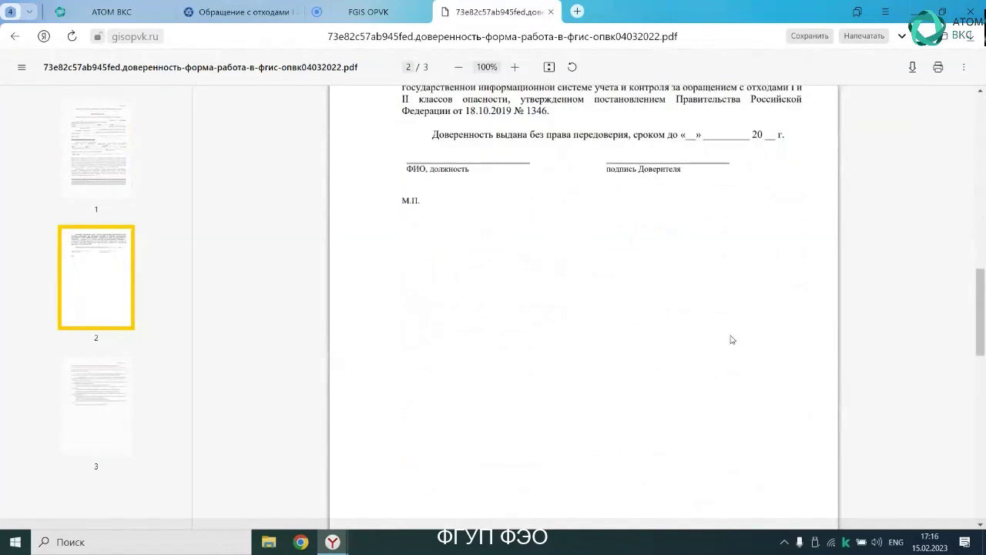
Step: Read the power-of-attorney template's appendix of representative actions, then return to the FGIS OPVK login page and accept the terms of use
scroll(732, 339, down, 1)
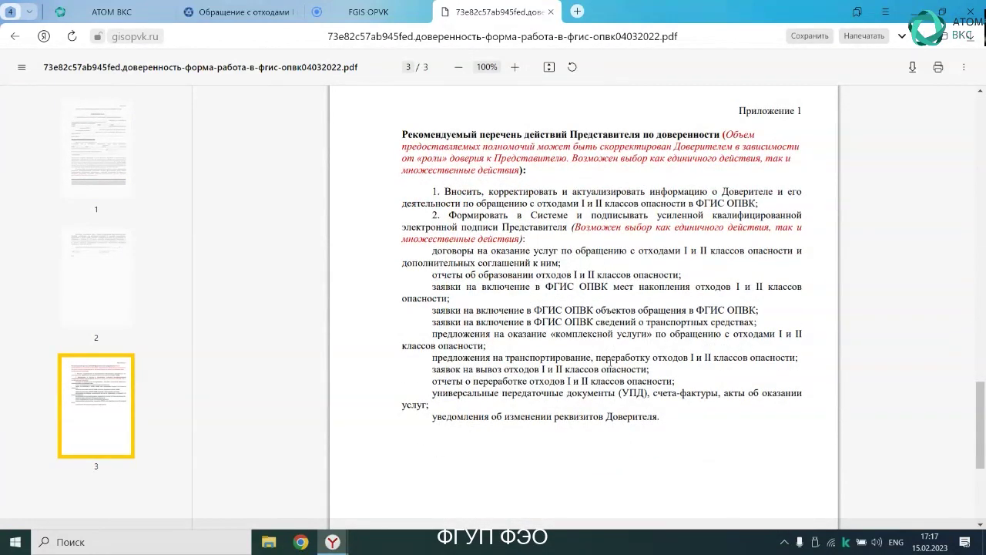
click(375, 16)
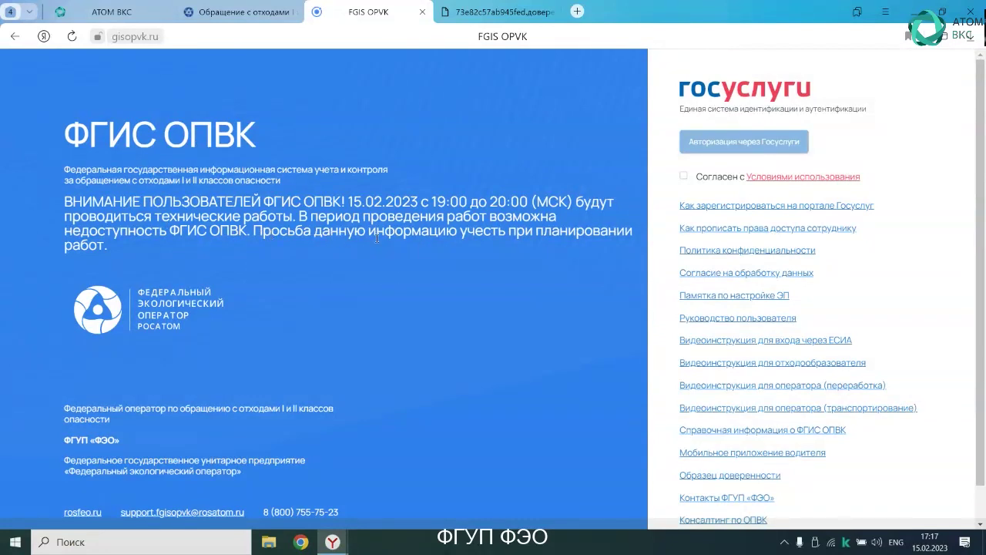
click(684, 178)
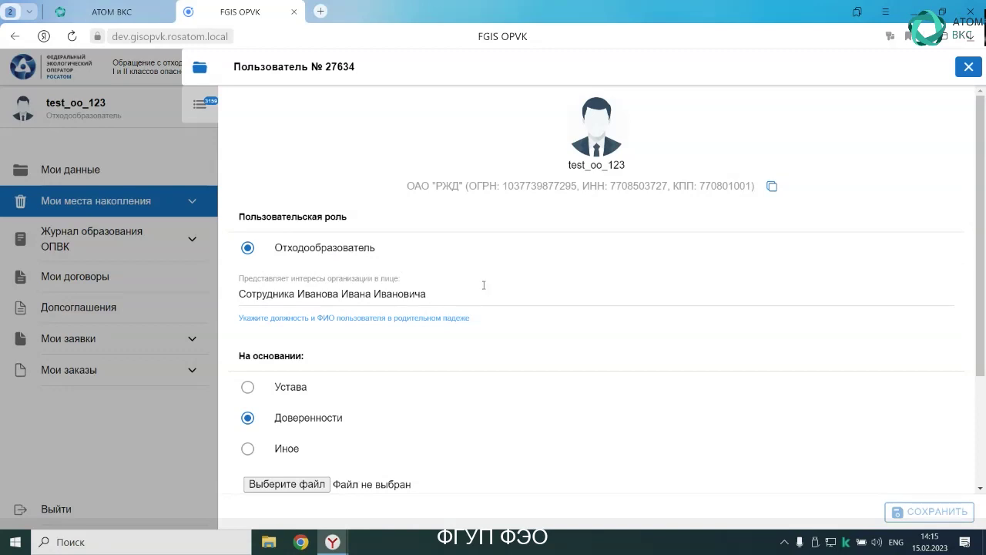
Step: Review the user profile's role, basis of authority, attached power-of-attorney file, issue date and number, and close the profile
scroll(485, 291, down, 1)
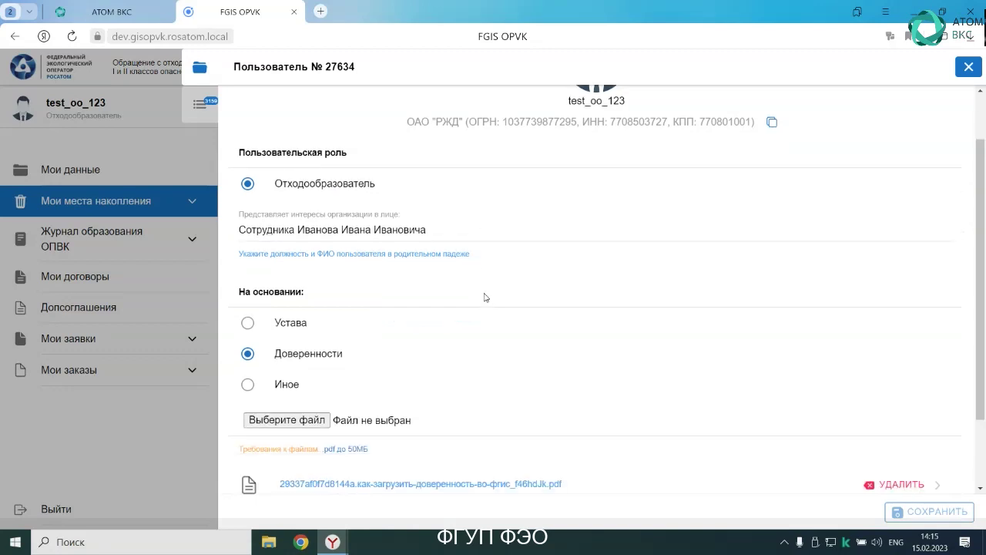
scroll(484, 296, down, 1)
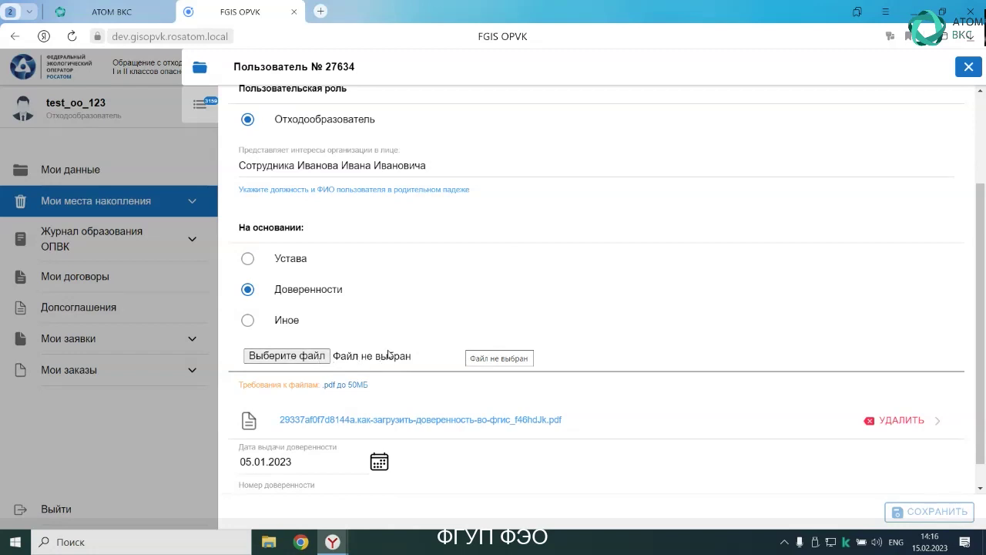
scroll(389, 358, down, 1)
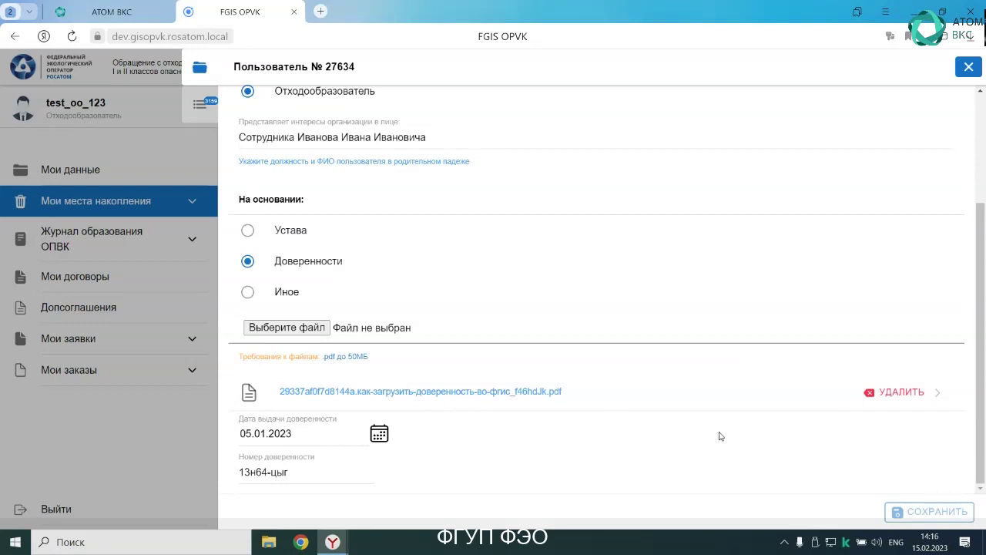
click(969, 68)
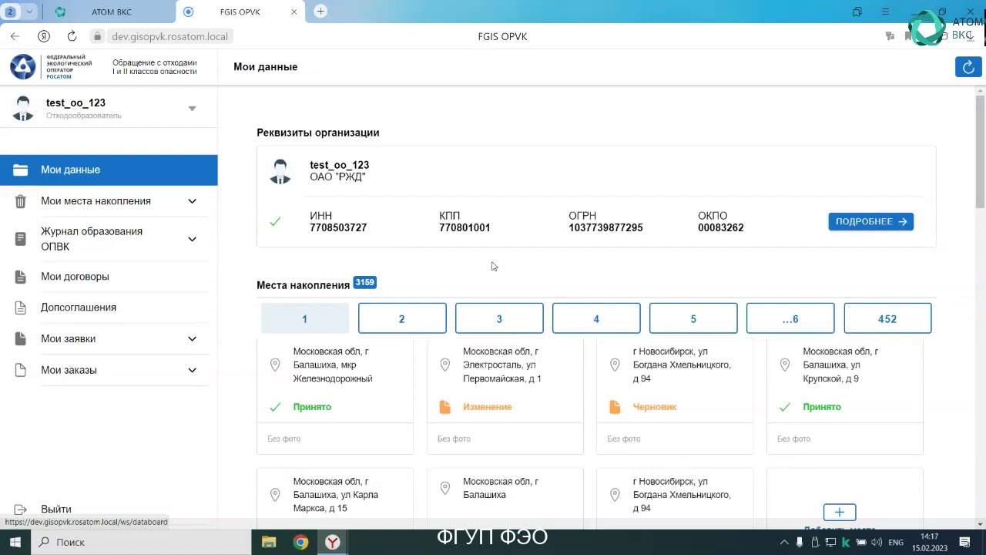
Step: Look through the «Мои данные» overview, examining the organization details, accumulation sites, contracts and requests sections
scroll(494, 266, down, 1)
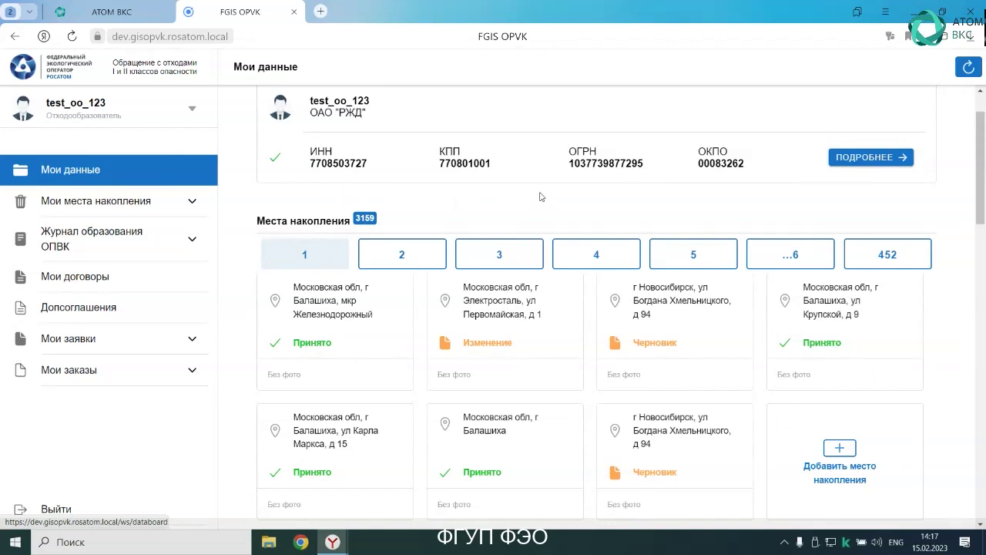
scroll(542, 197, down, 1)
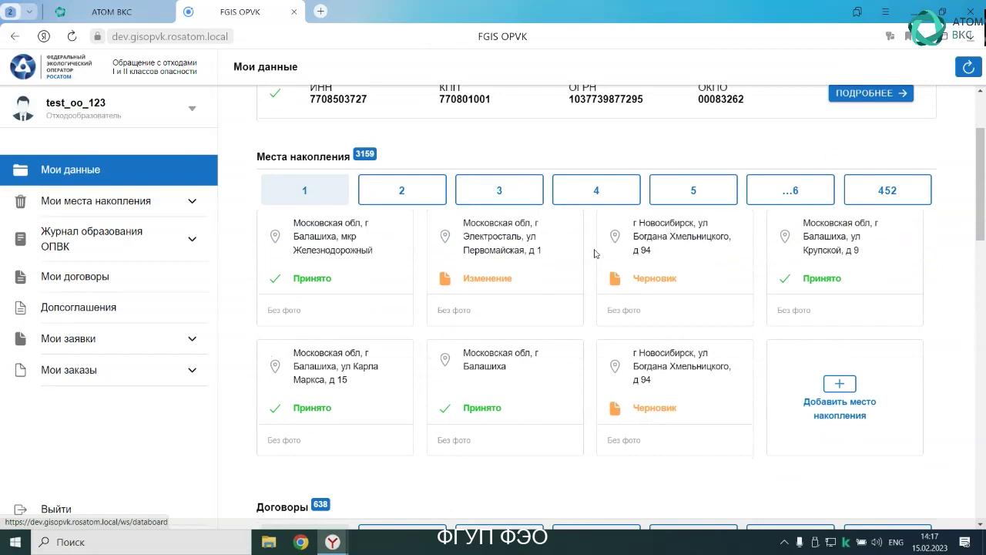
scroll(594, 252, up, 1)
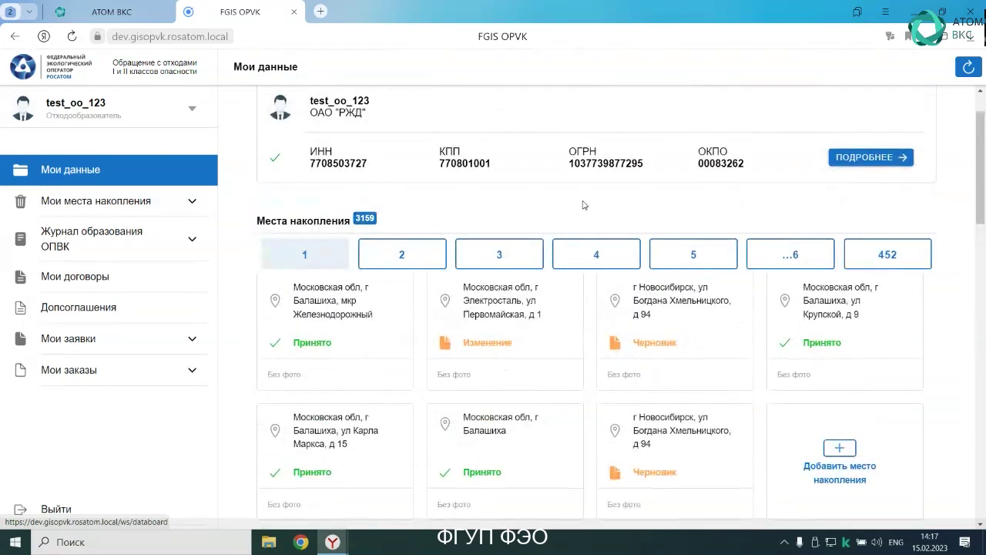
scroll(583, 209, down, 8)
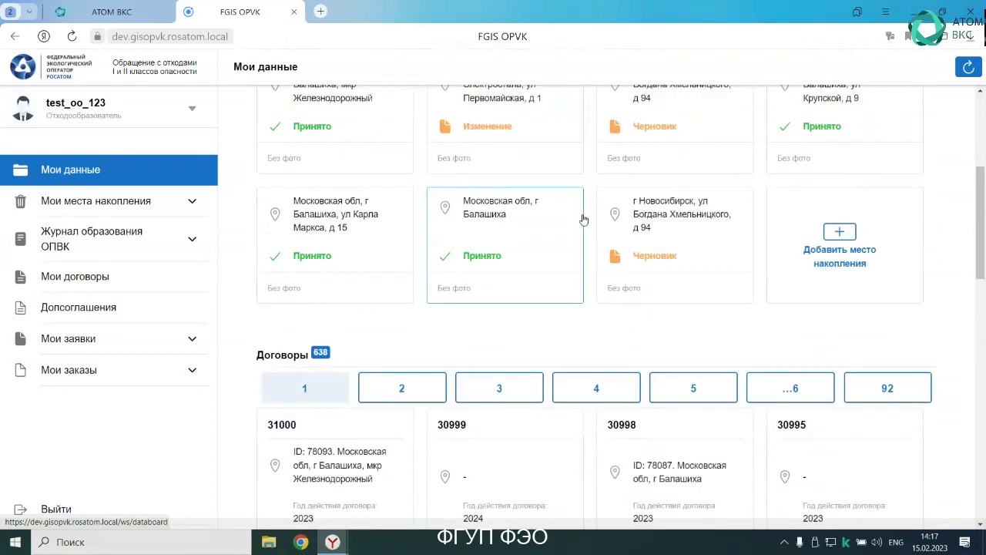
scroll(584, 223, down, 6)
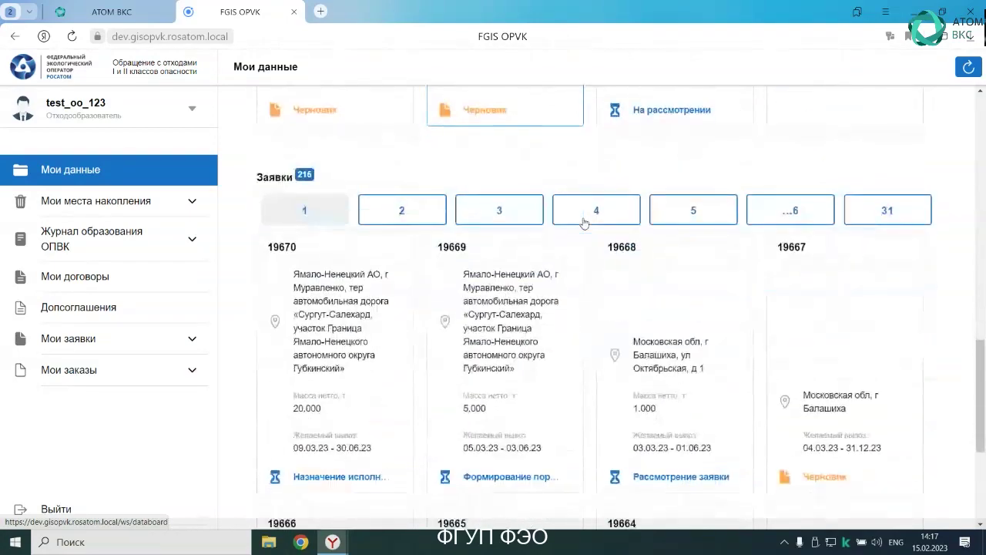
scroll(585, 223, up, 6)
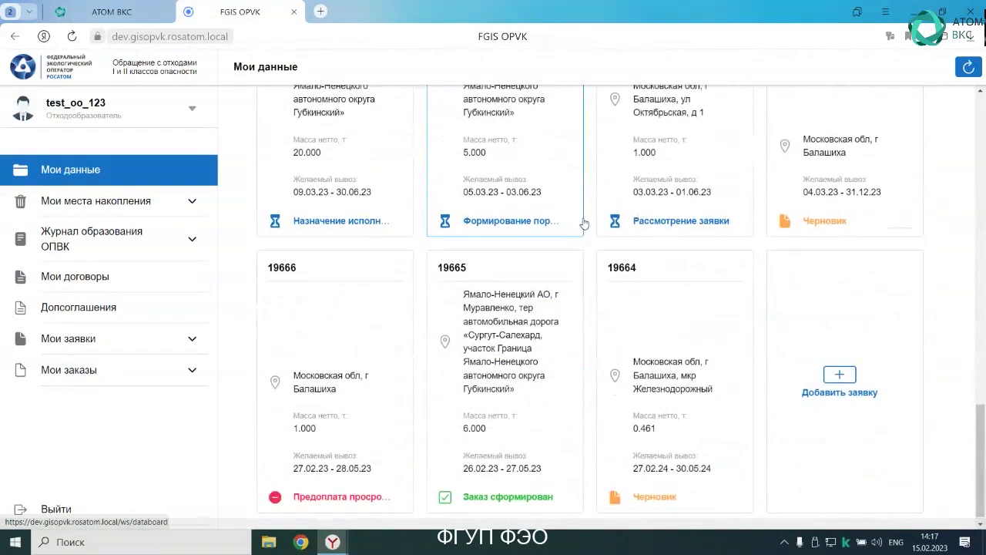
scroll(585, 223, up, 7)
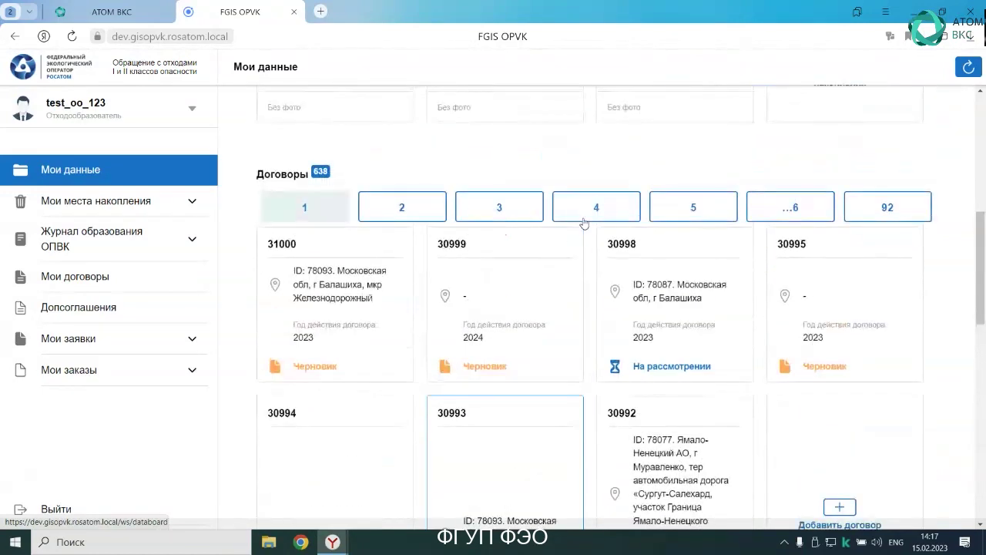
scroll(584, 224, up, 1)
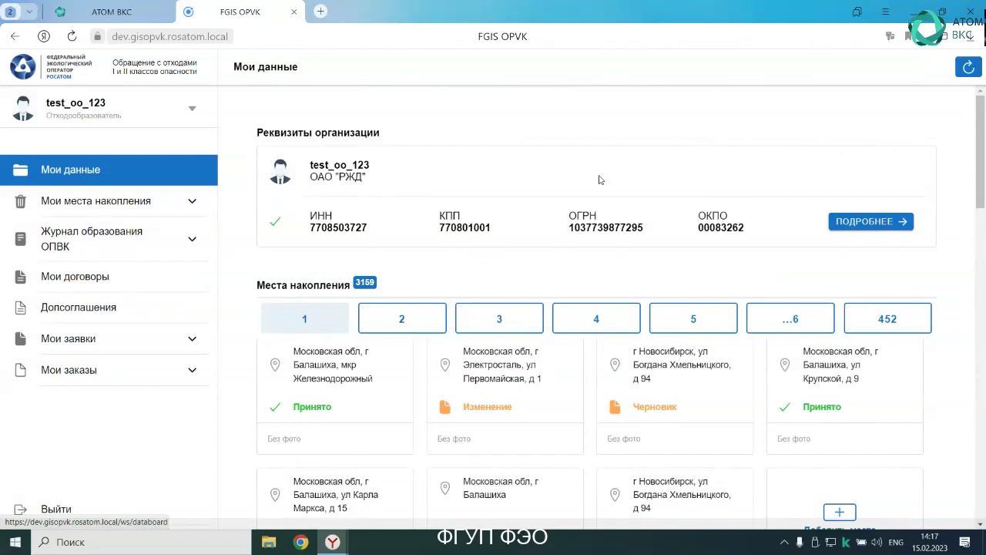
Step: Open the organization's full details, review its registration, payment and contact fields and the version history, and close the card
click(844, 228)
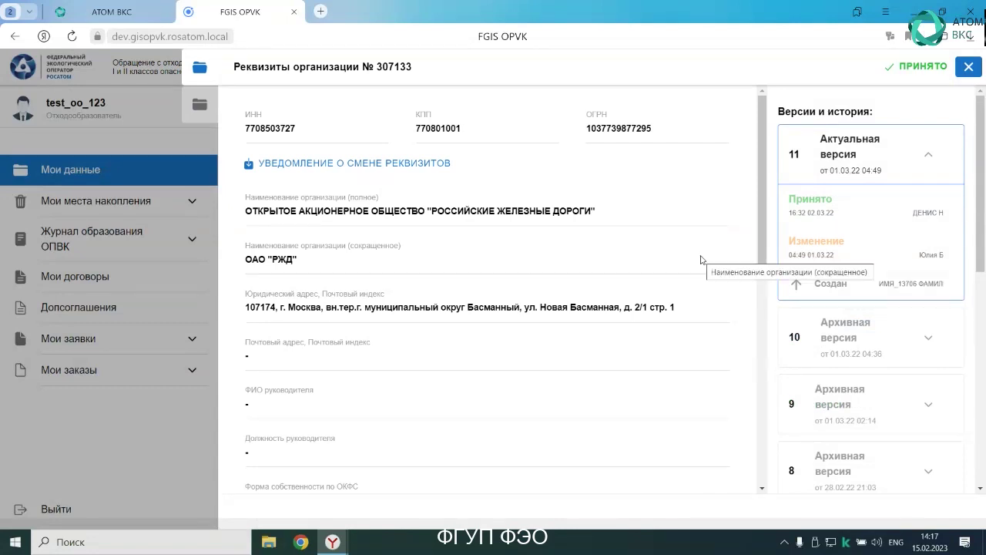
scroll(676, 299, down, 4)
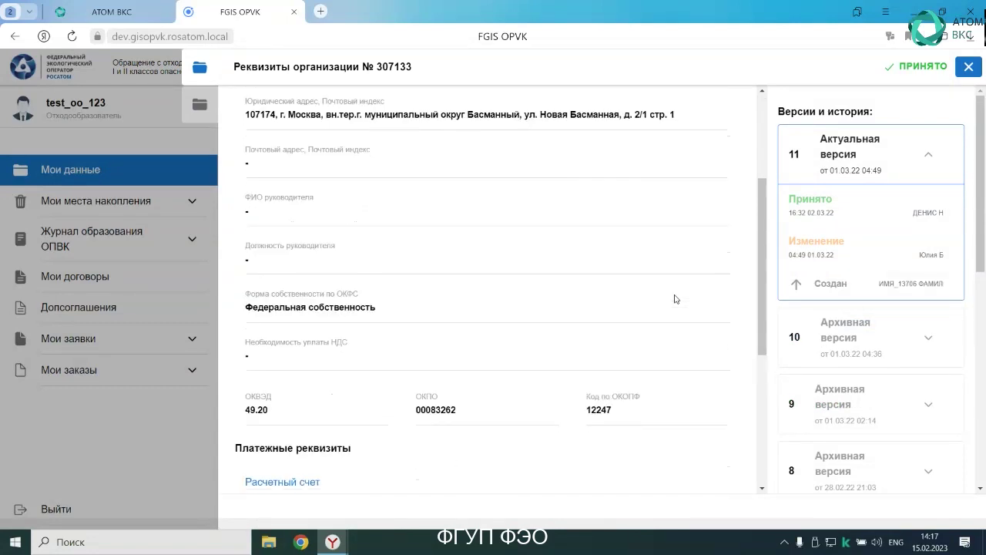
scroll(675, 299, down, 2)
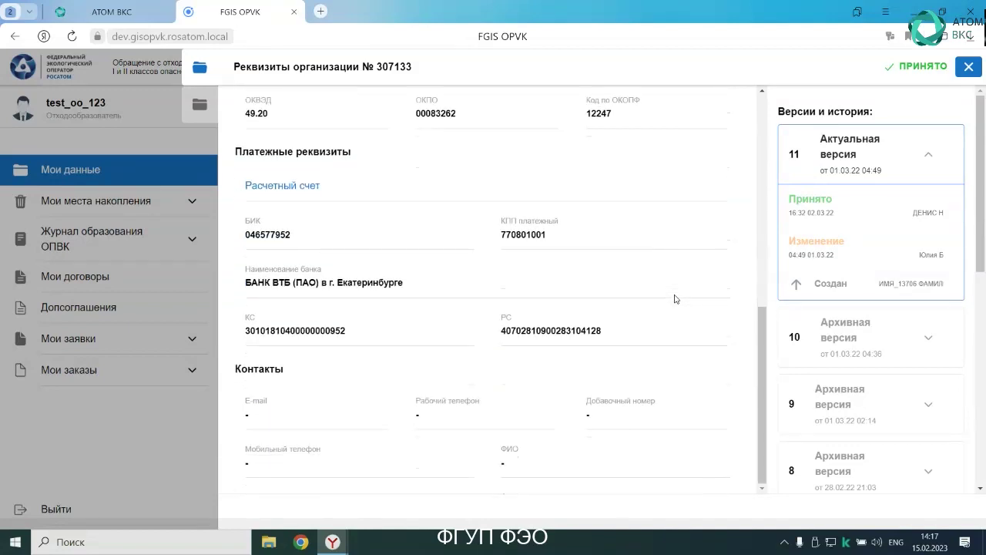
scroll(675, 299, up, 3)
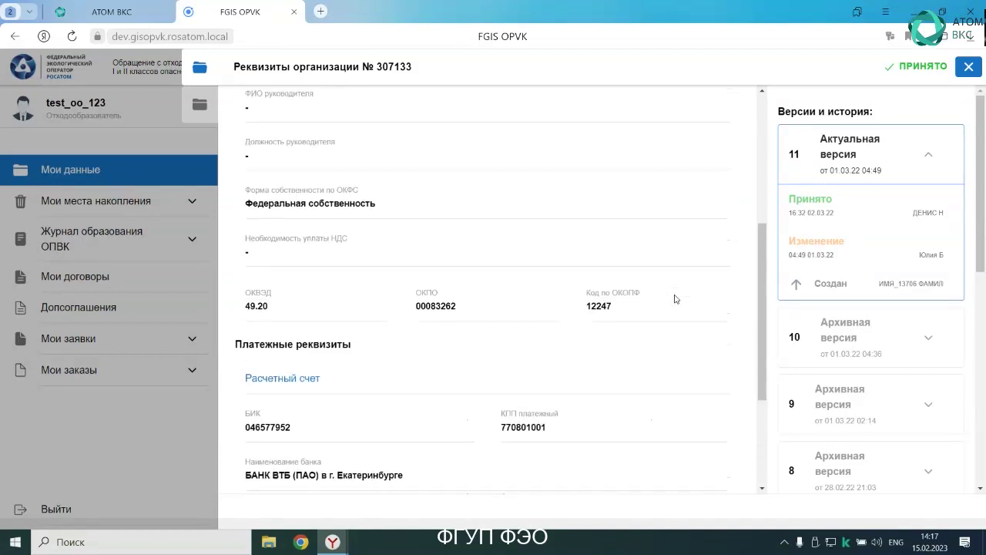
scroll(675, 299, up, 4)
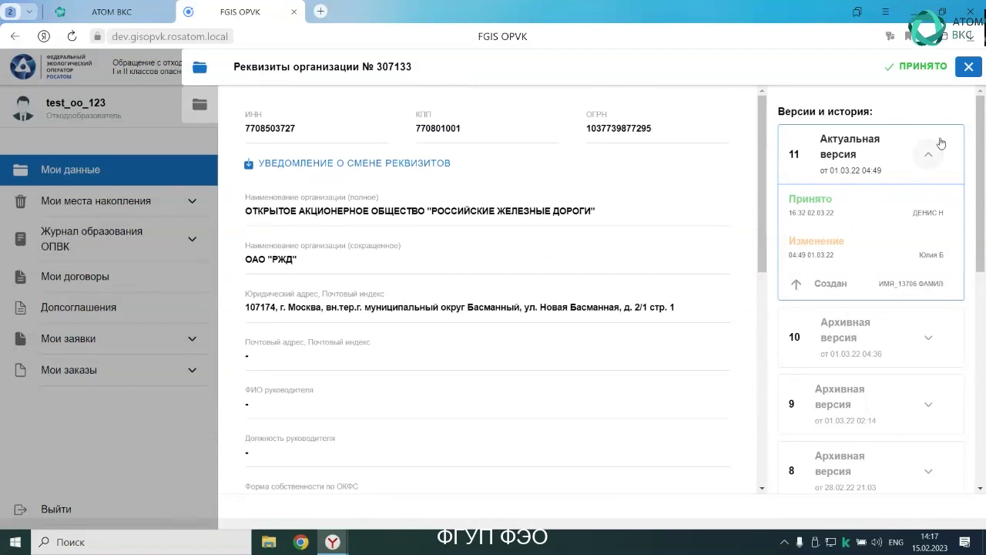
click(969, 69)
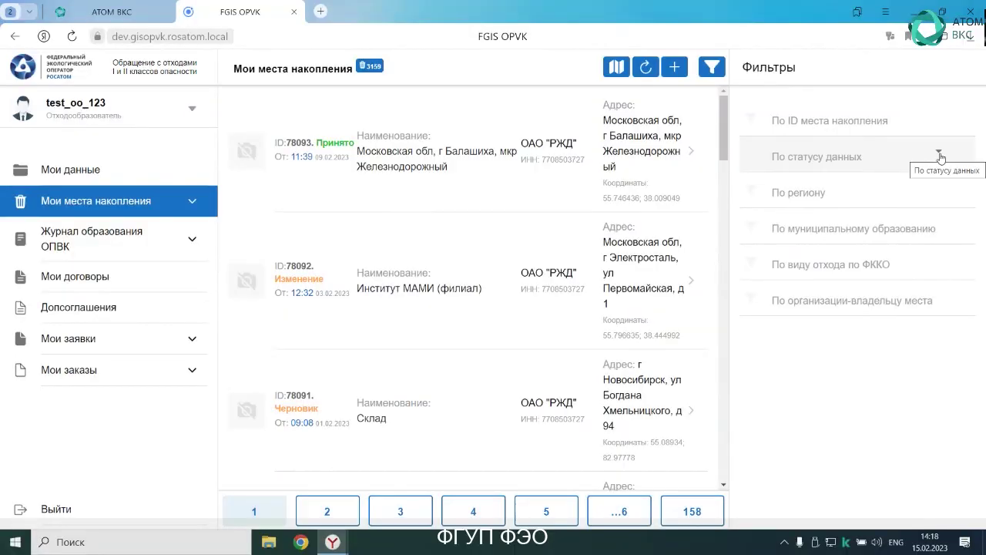
Step: Filter the accumulation sites list by the data status «Принято»
click(938, 157)
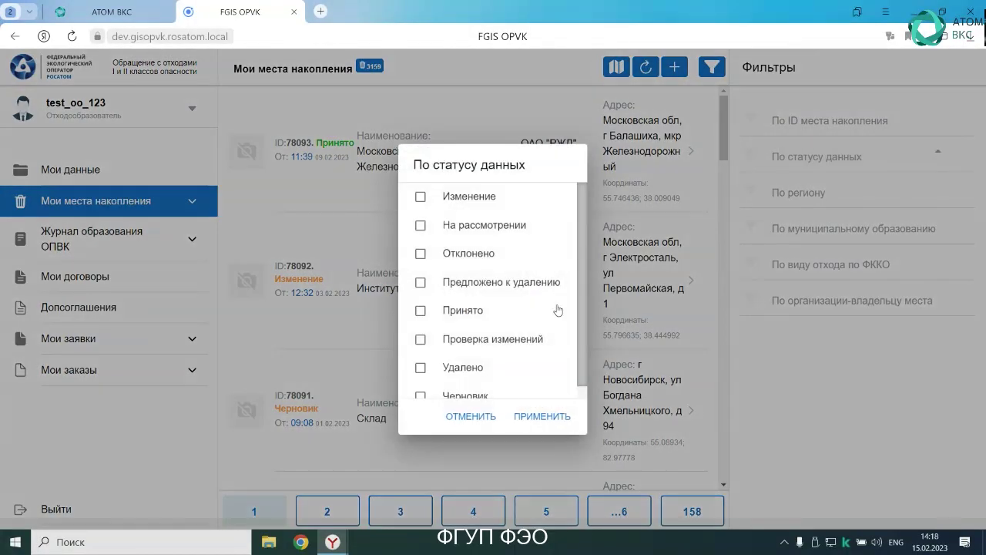
click(475, 314)
click(533, 417)
click(800, 113)
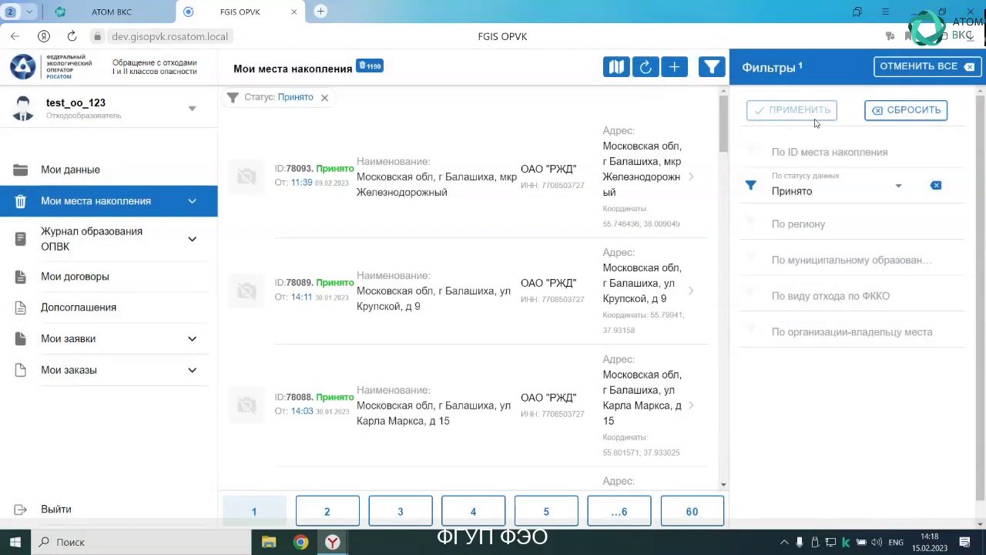
Step: Open the first accepted accumulation site and examine its map location, address, coordinates, name and storage capacities
click(533, 197)
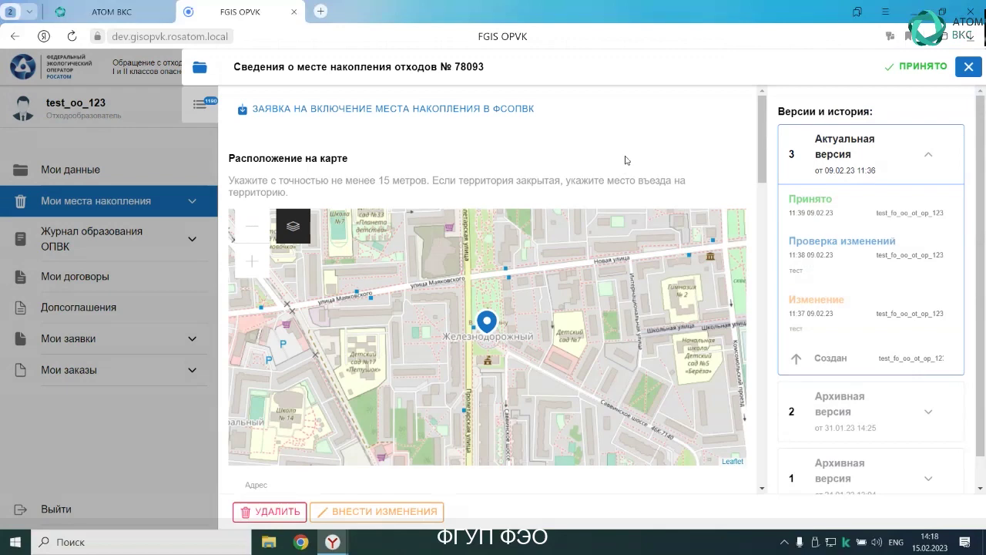
scroll(632, 155, down, 4)
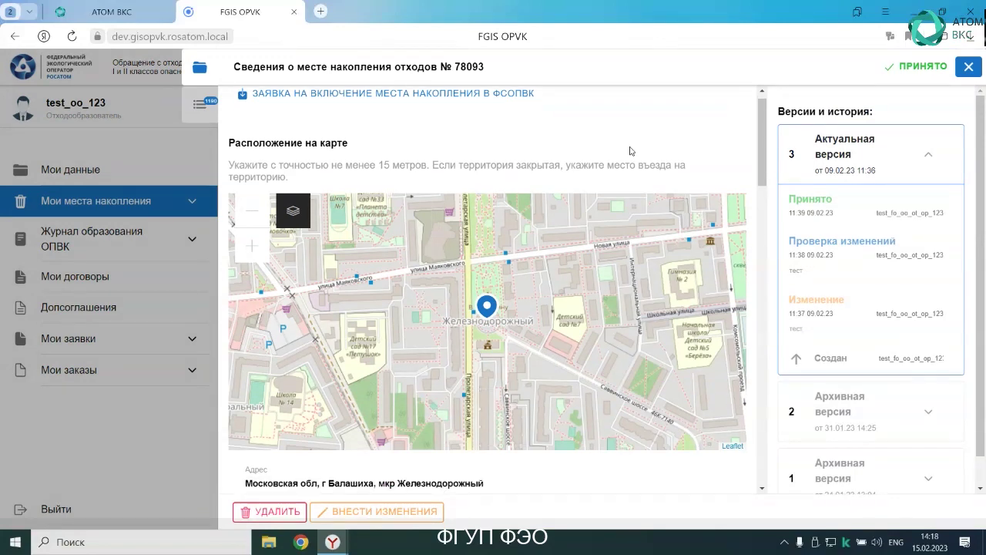
scroll(619, 391, up, 2)
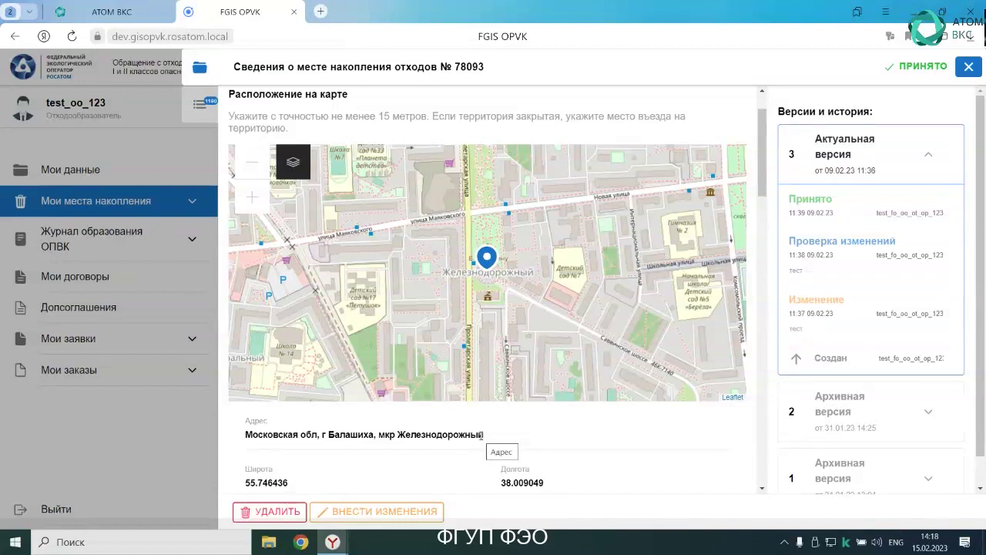
scroll(482, 435, down, 1)
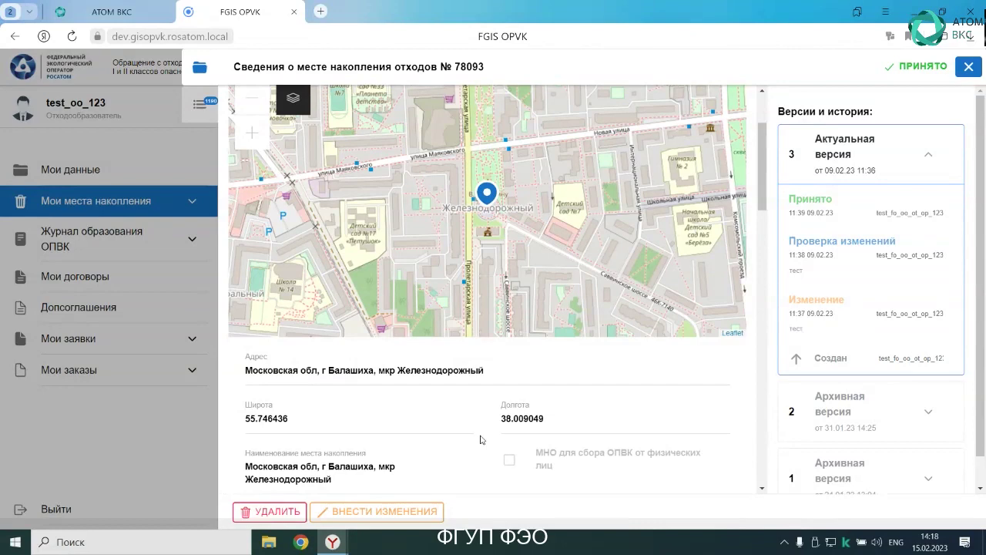
scroll(481, 439, down, 1)
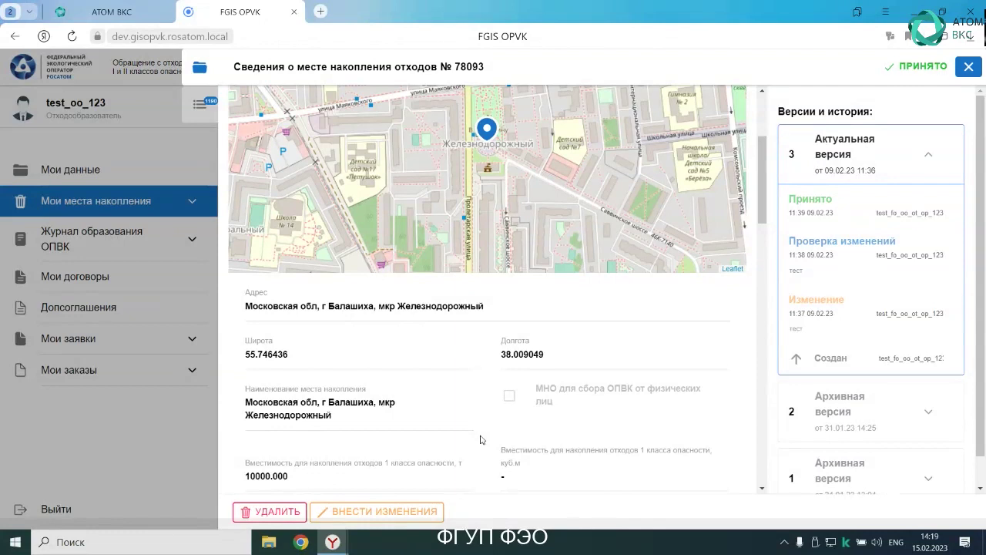
scroll(480, 439, down, 1)
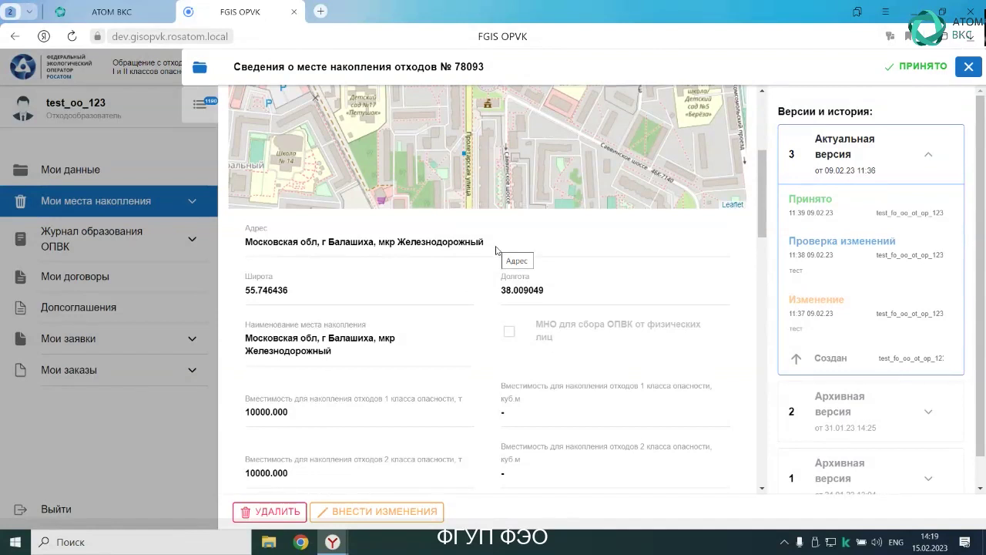
Step: Review the site's ownership, municipality, restrictions and НВОС information, and expand the first generated waste type, the spent lead batteries with electrolyte
scroll(486, 359, down, 3)
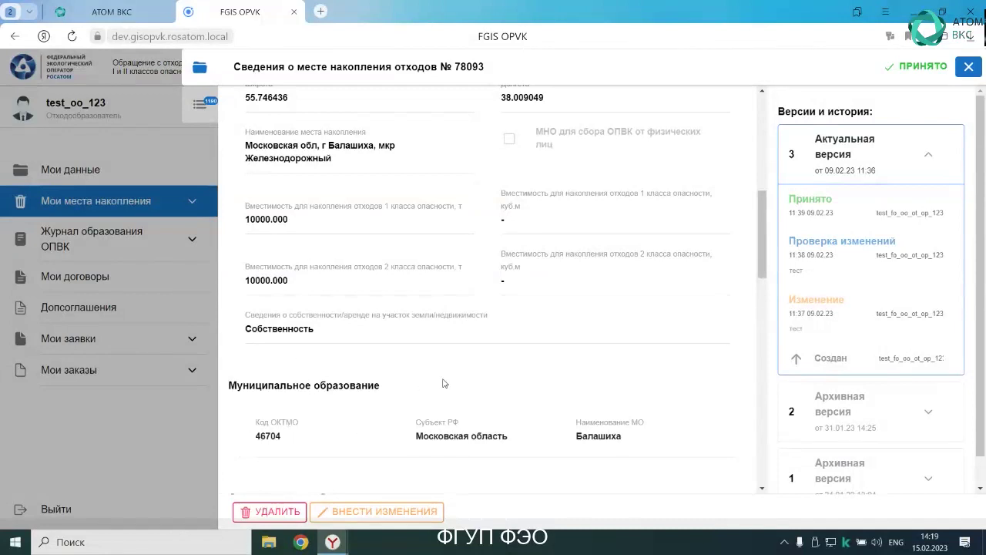
scroll(511, 369, down, 3)
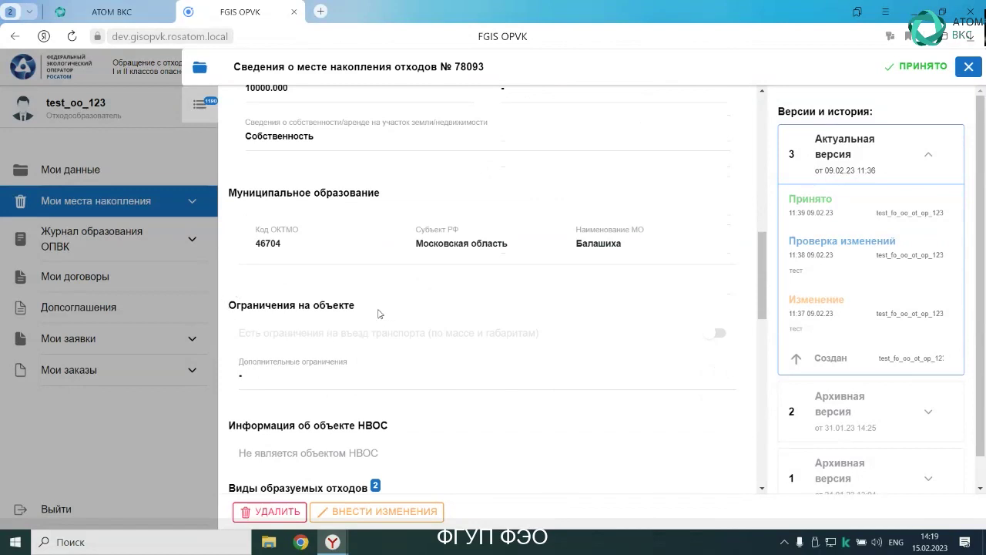
scroll(451, 332, down, 2)
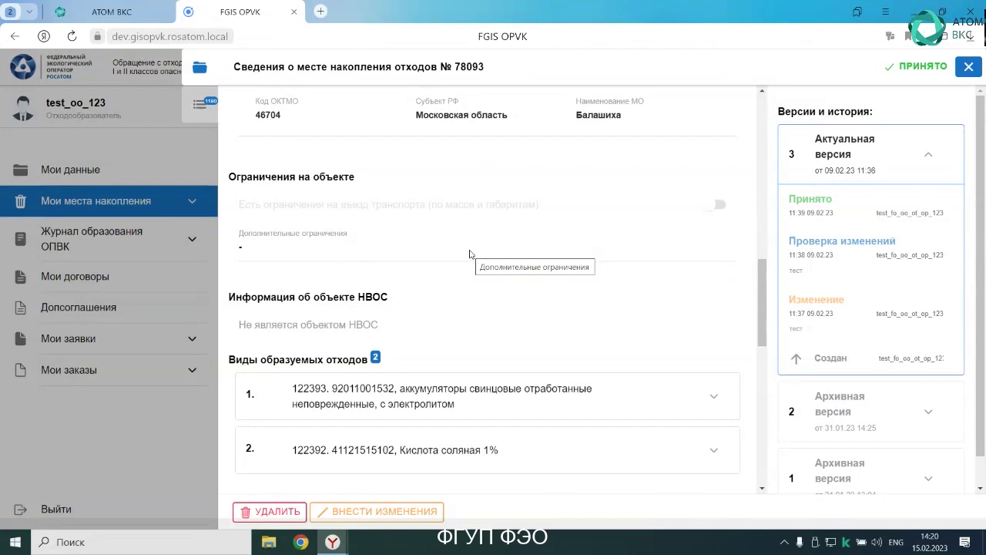
scroll(469, 255, down, 1)
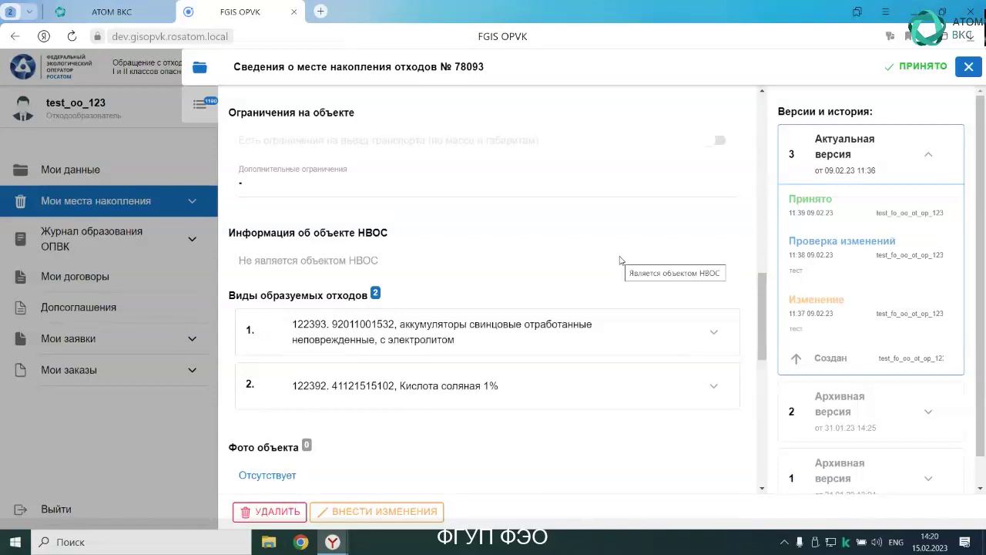
scroll(621, 261, down, 1)
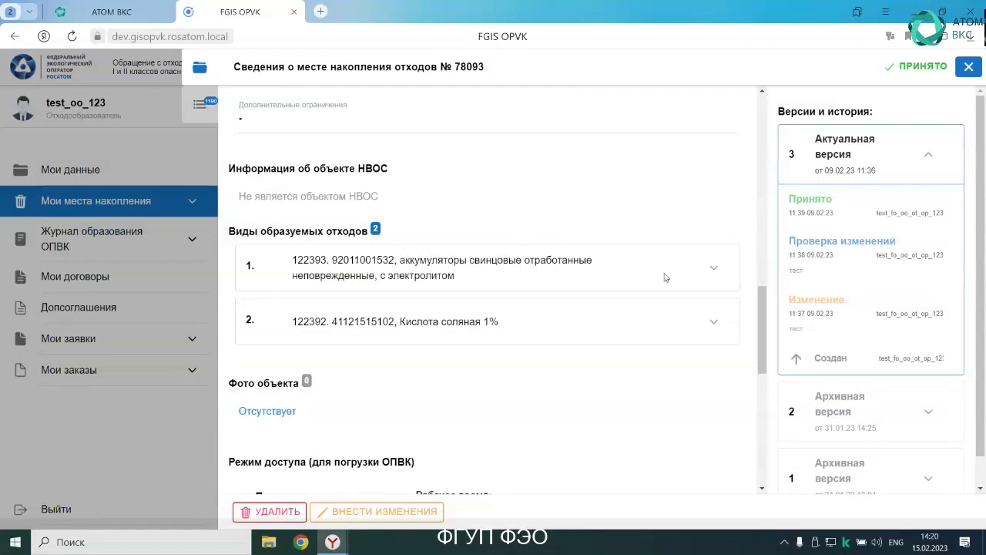
click(714, 274)
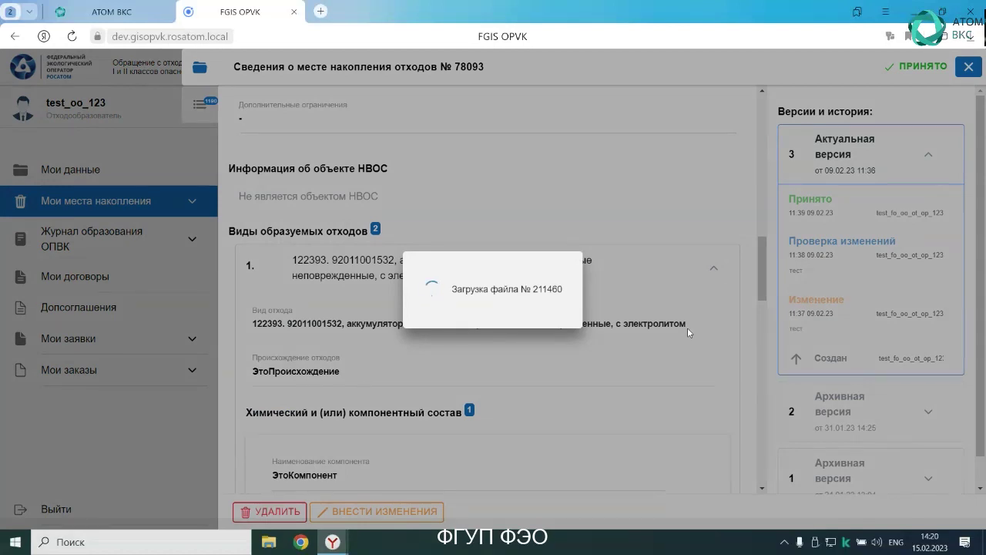
Step: Review the lead battery waste's origin, component composition, determination method, aggregate state, hazard class, and generation norms and placement limits
scroll(663, 347, down, 1)
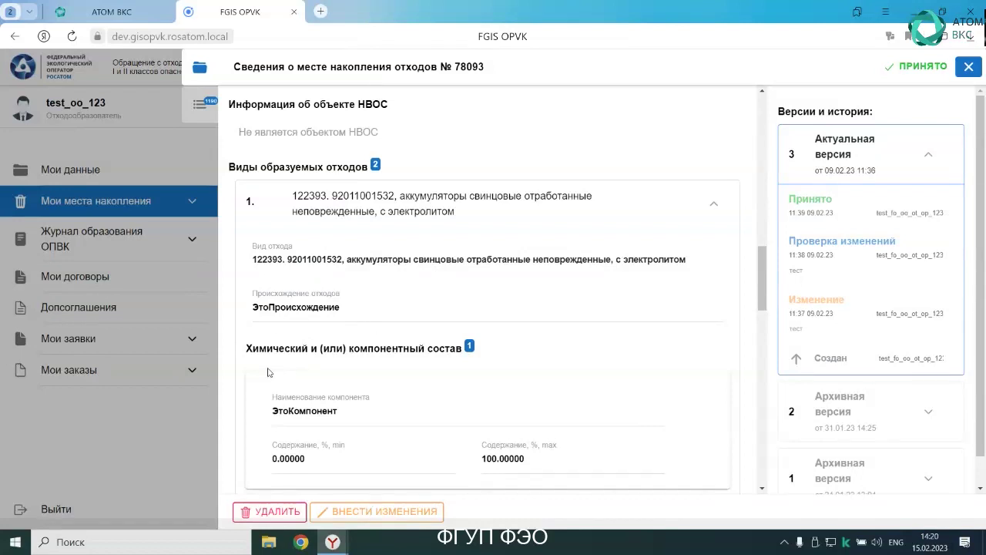
scroll(397, 370, down, 1)
scroll(398, 371, down, 1)
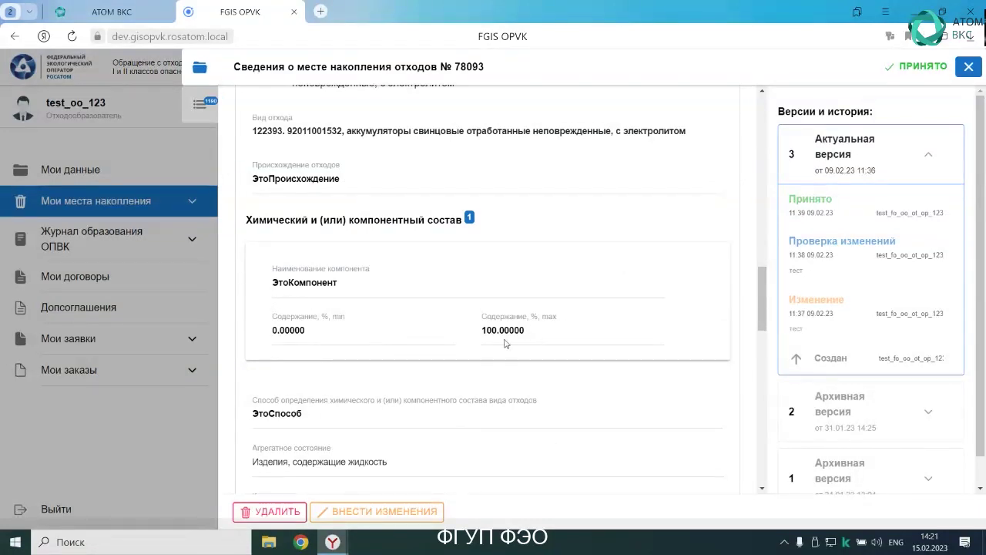
scroll(539, 337, down, 2)
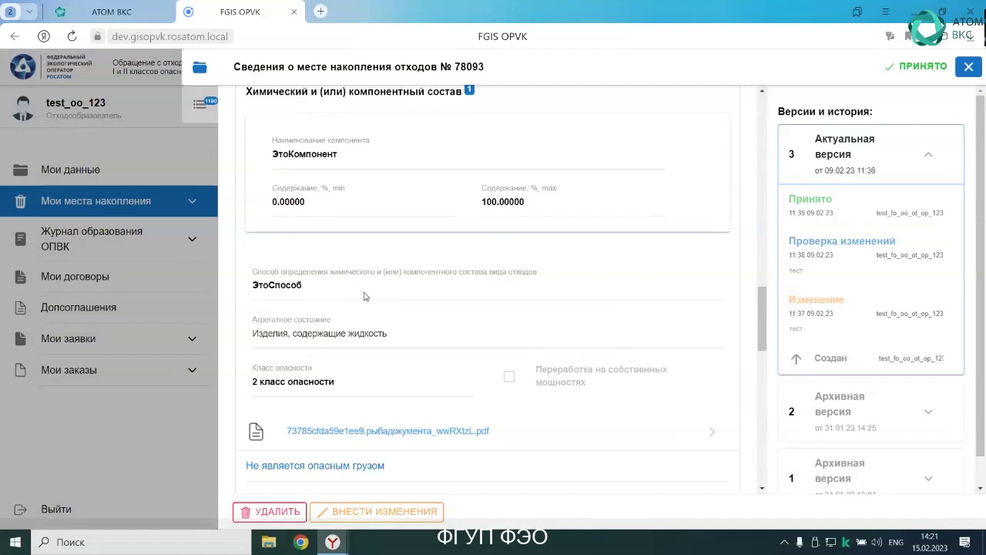
scroll(365, 296, down, 1)
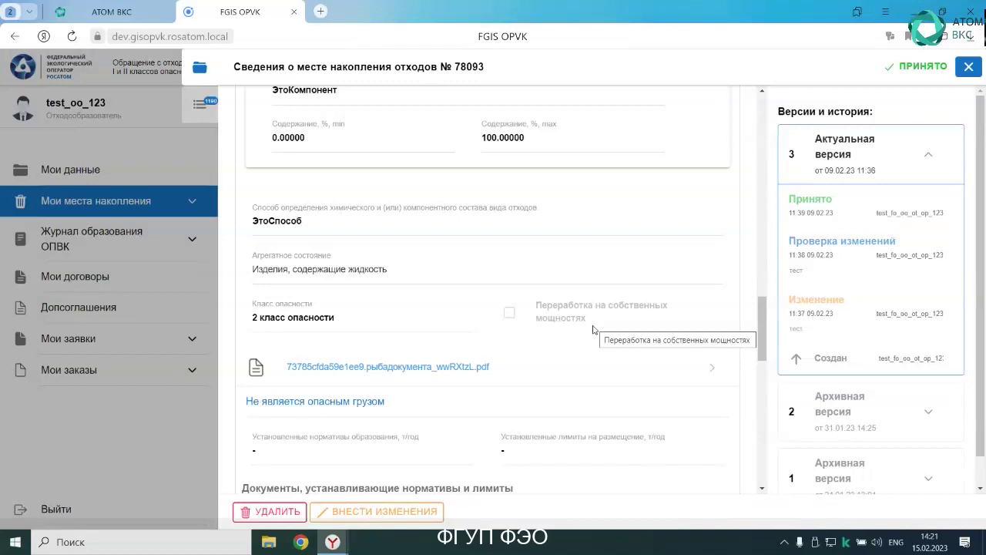
scroll(590, 336, down, 1)
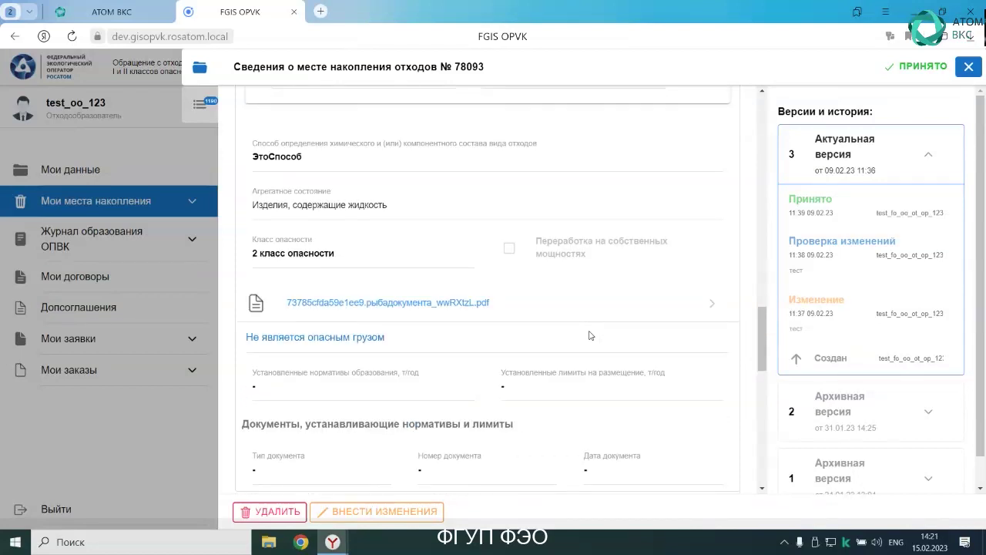
scroll(590, 335, up, 3)
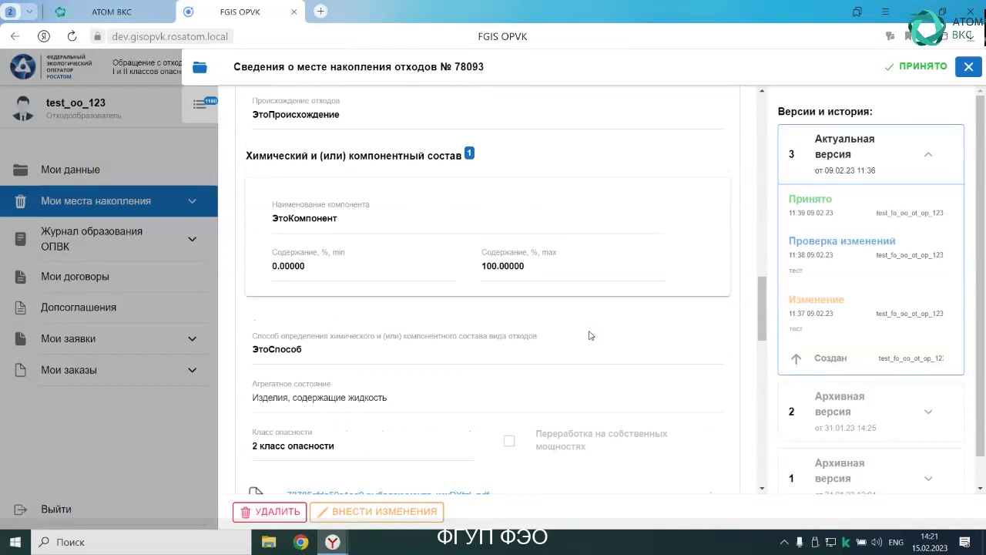
scroll(589, 335, up, 3)
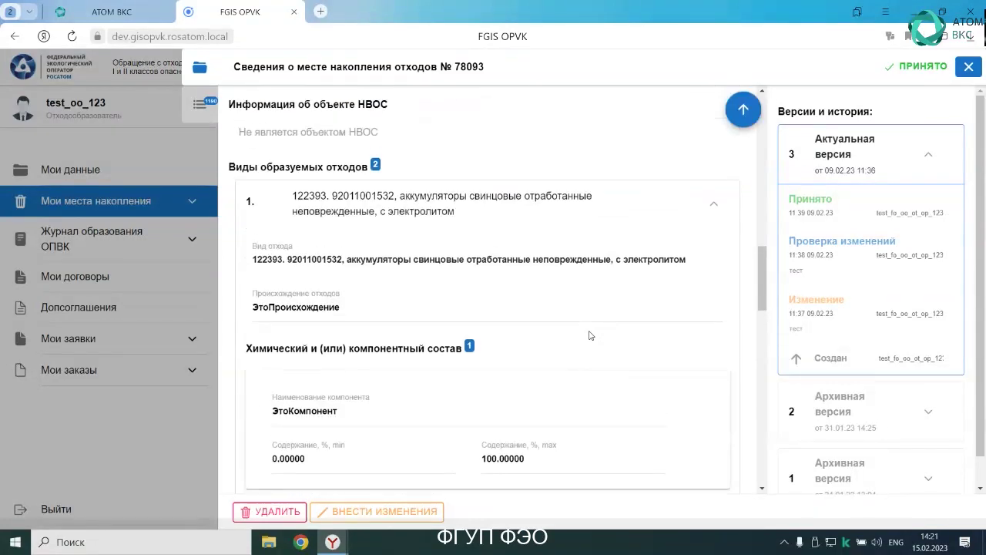
Step: Open the scanned waste passport PDF attached to the lead battery waste, view it, and return to the site record
scroll(589, 335, down, 5)
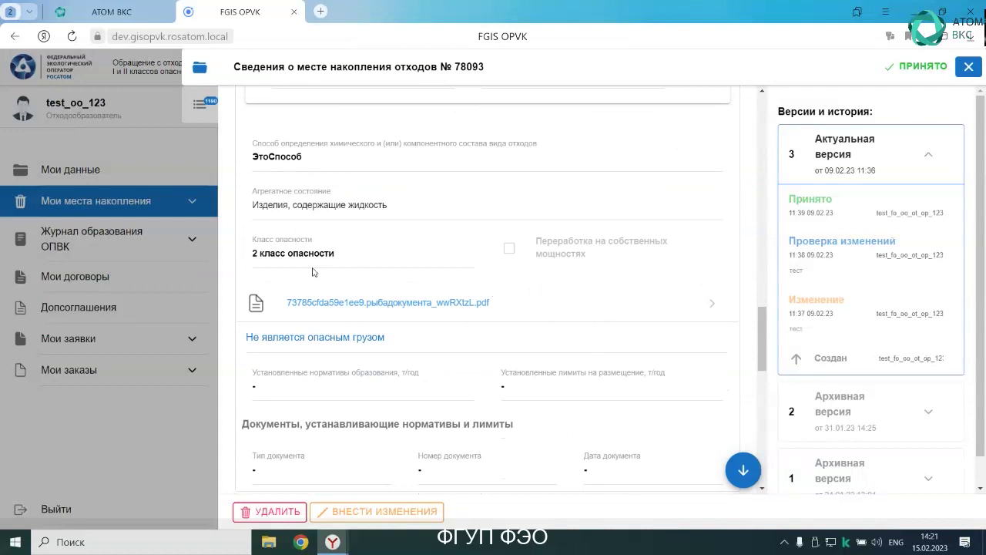
click(260, 307)
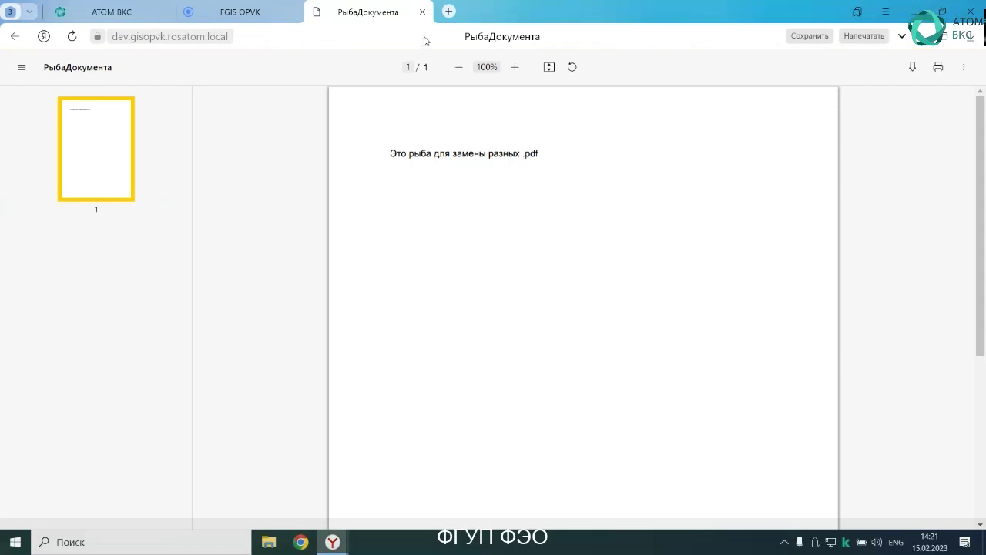
click(422, 13)
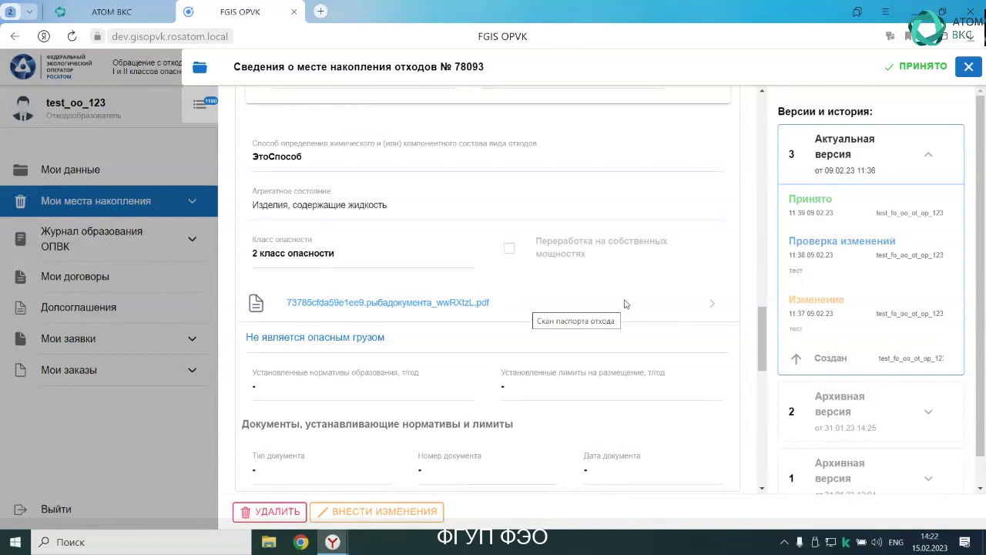
Step: Expand the second waste type, «Кислота соляная 1%», and review its composition, hazard class, passport file, norms, limits and supporting documents
scroll(626, 304, down, 3)
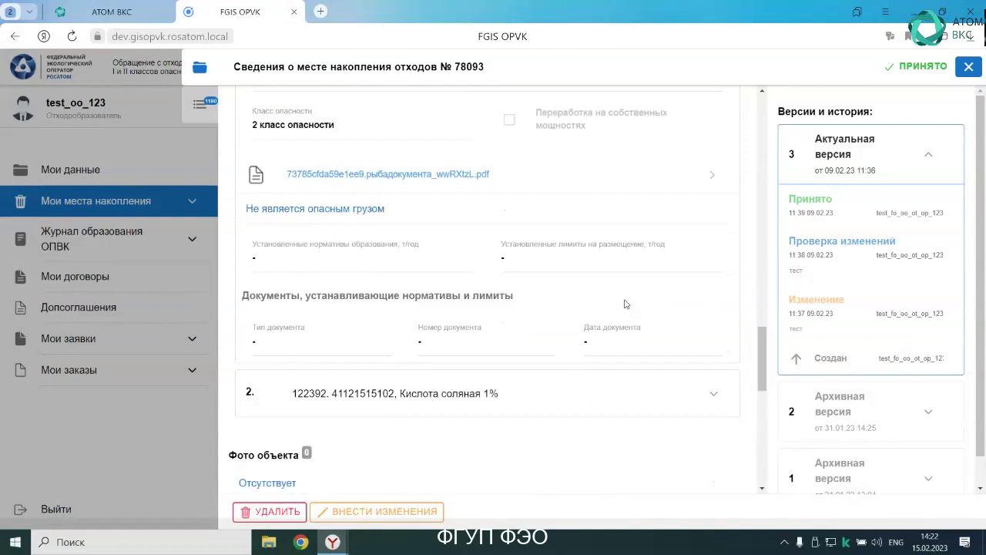
click(713, 266)
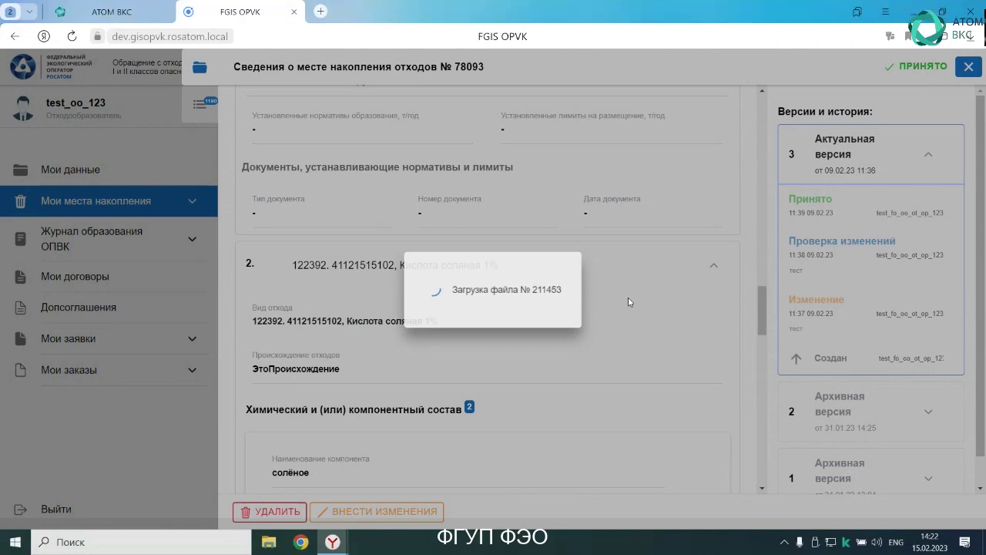
scroll(629, 302, down, 2)
scroll(629, 302, down, 2)
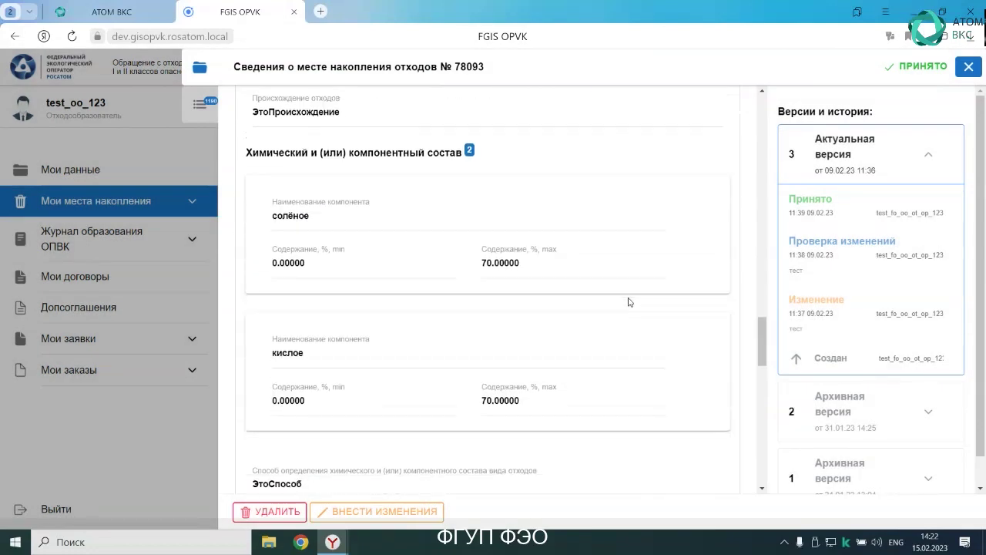
scroll(628, 302, down, 2)
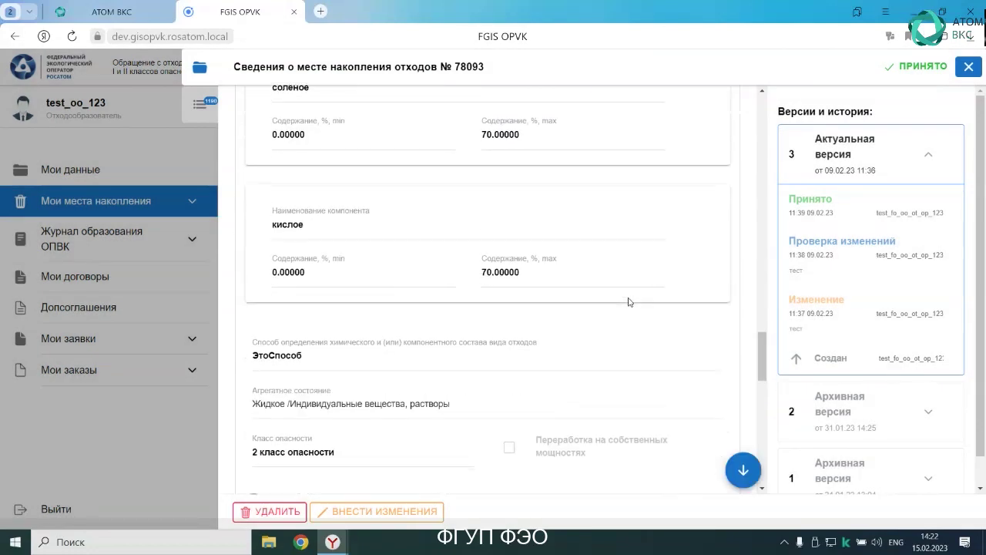
scroll(629, 303, down, 1)
scroll(629, 302, down, 1)
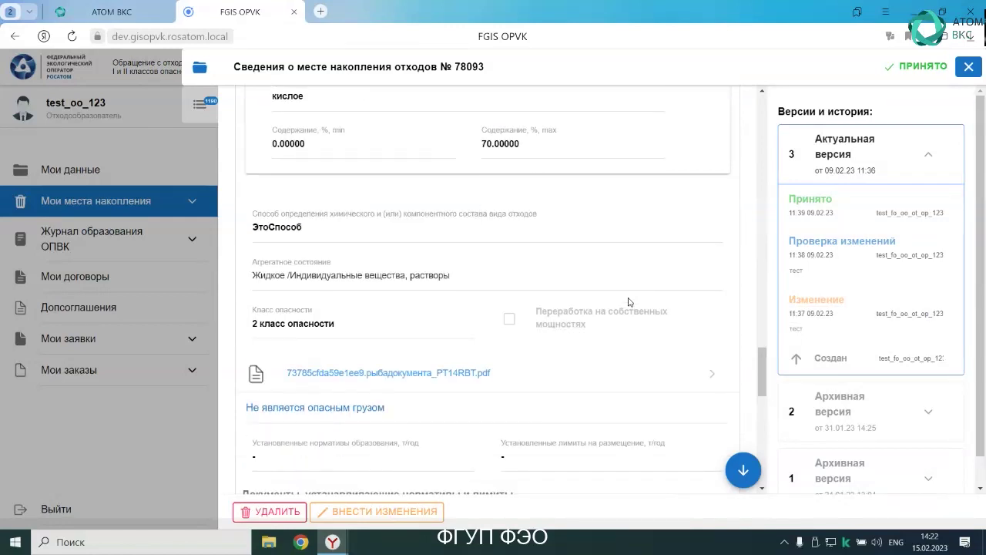
scroll(629, 302, down, 1)
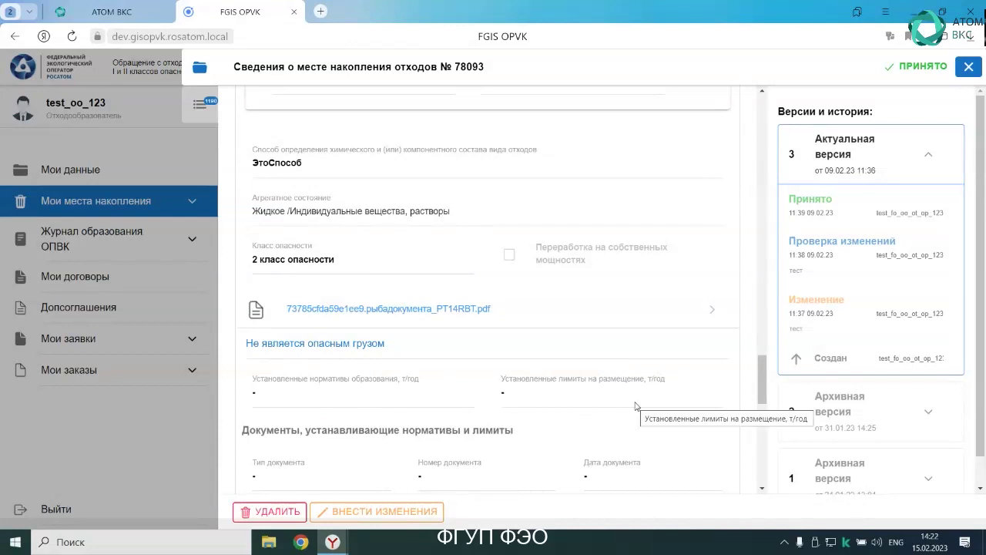
scroll(635, 406, down, 1)
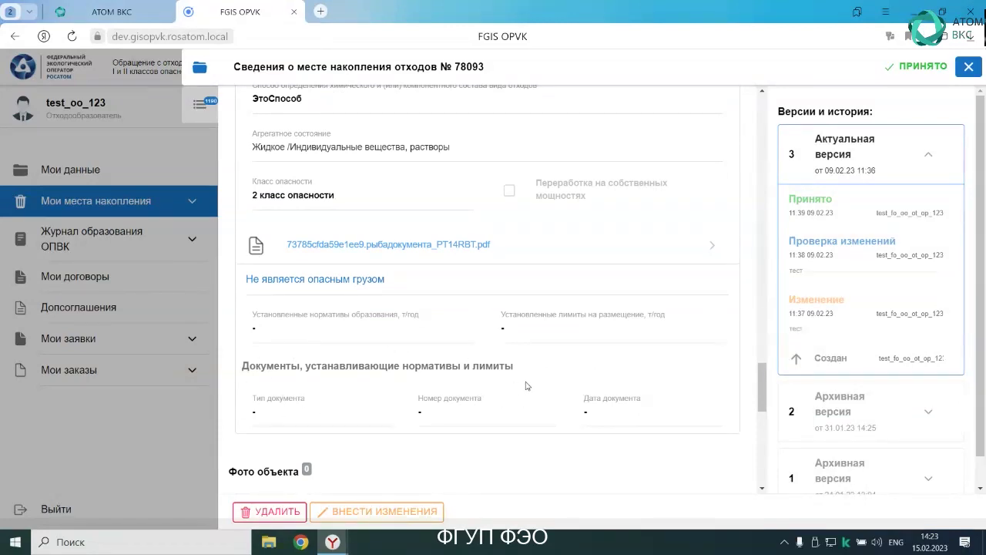
scroll(527, 386, down, 1)
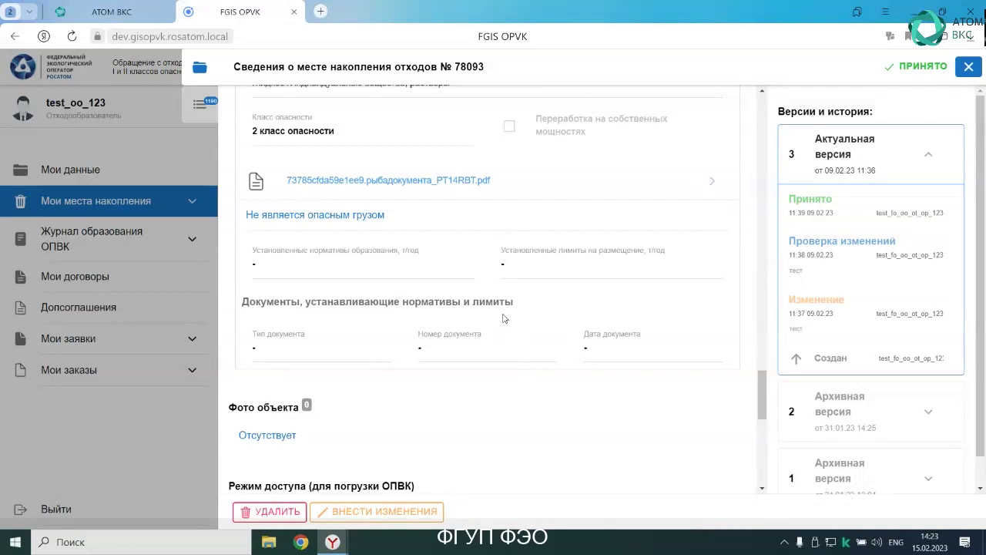
scroll(503, 319, down, 1)
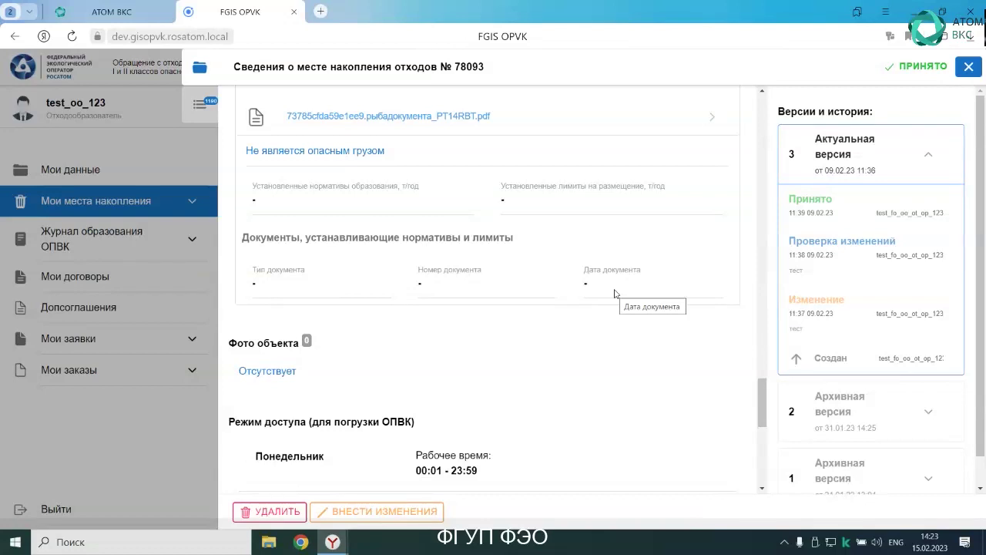
Step: Review the site's photo section, weekly loading access schedule and contacts, and close the accumulation site record
scroll(615, 294, down, 2)
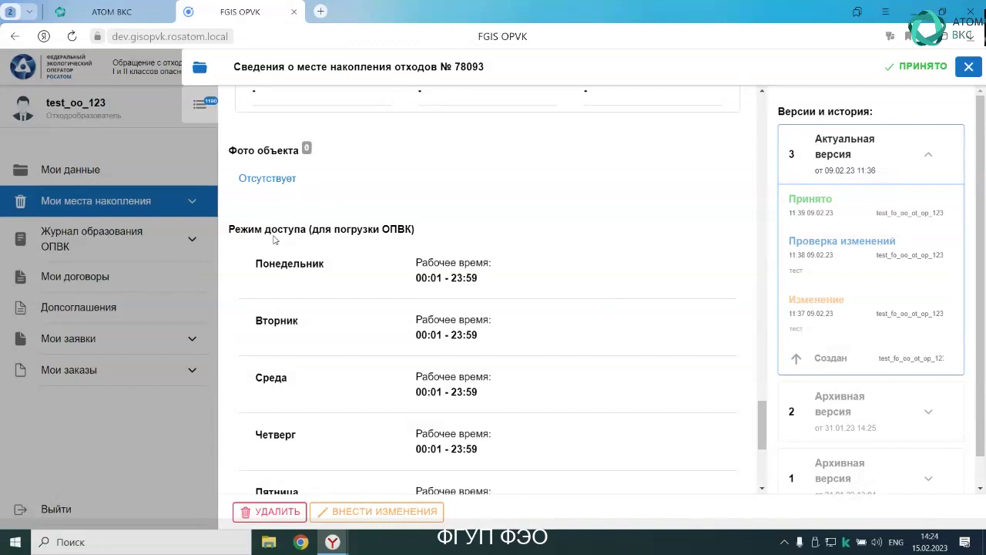
scroll(274, 240, down, 2)
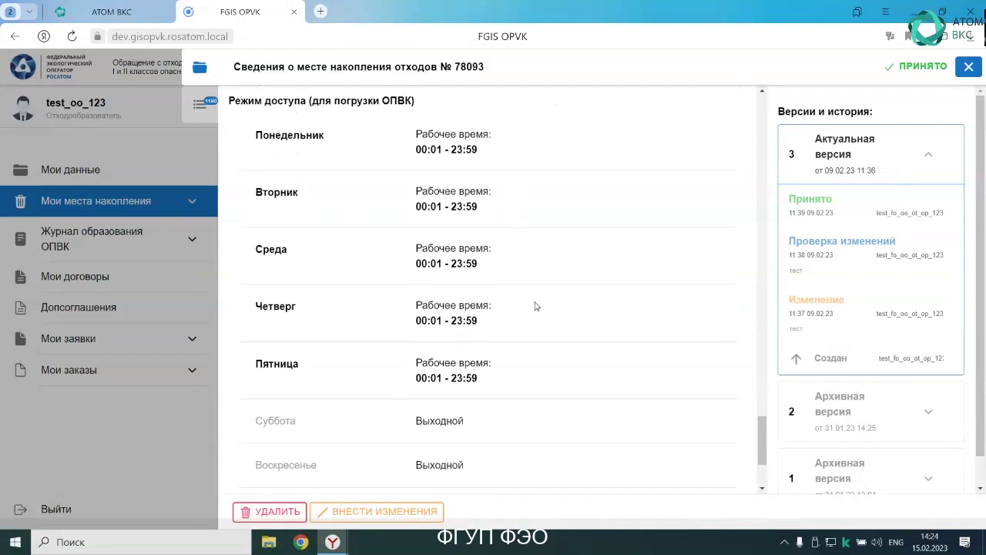
scroll(538, 312, down, 2)
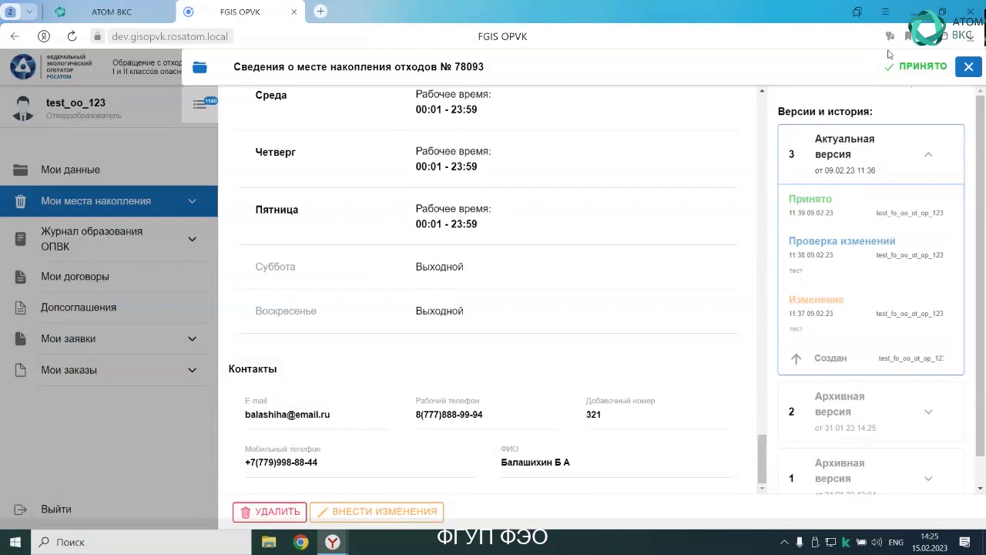
click(969, 69)
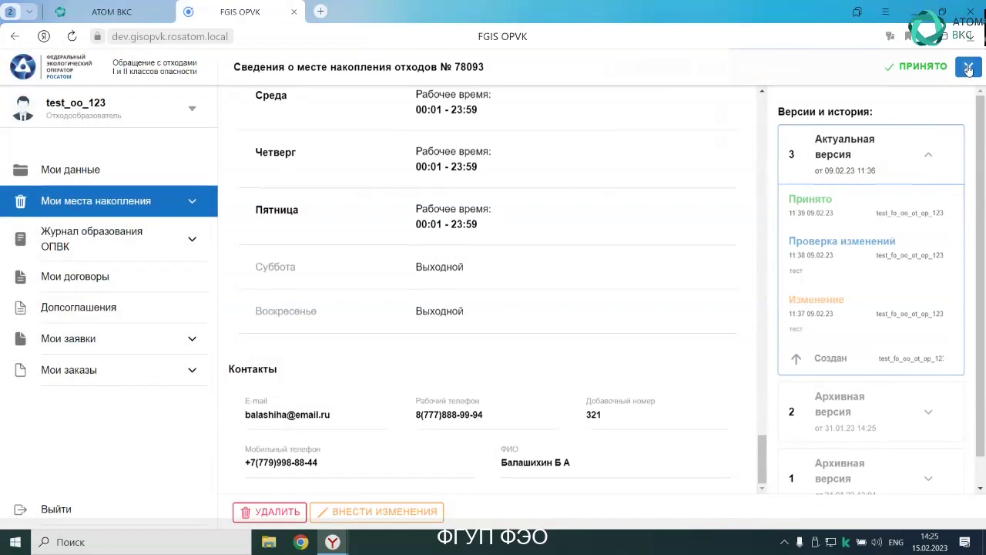
Step: Go to the «Мои договоры» list and filter the contracts by the status «Действующий»
click(918, 68)
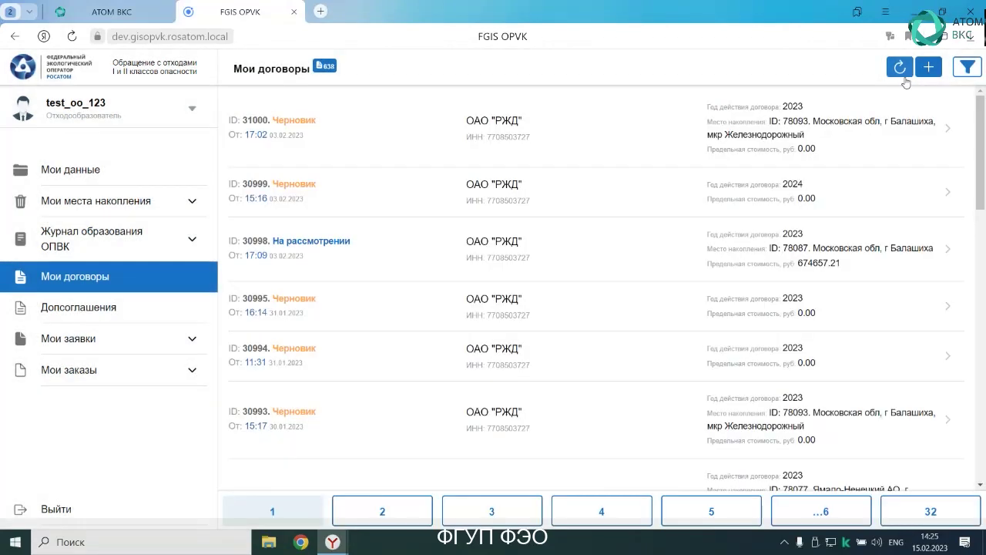
click(969, 69)
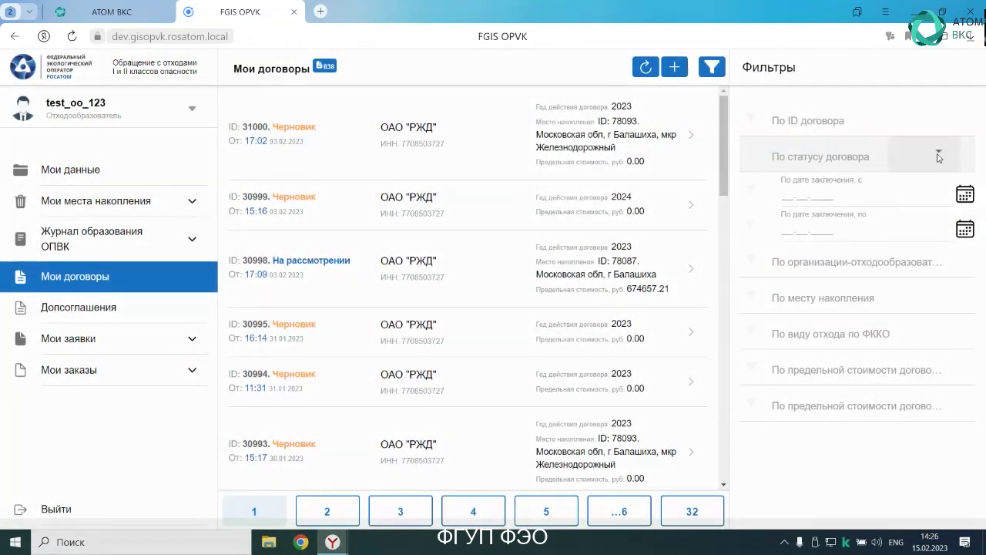
click(938, 153)
click(318, 229)
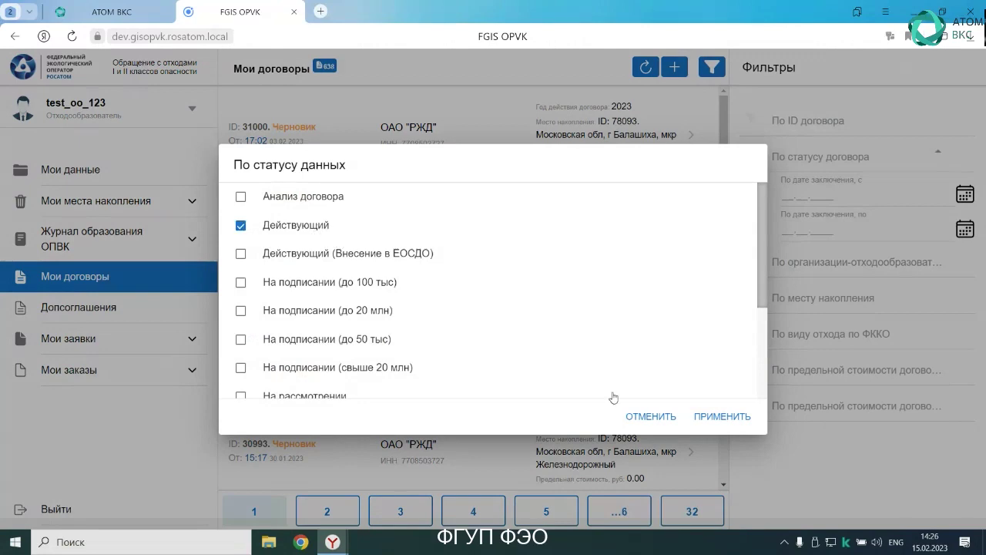
click(713, 417)
click(803, 111)
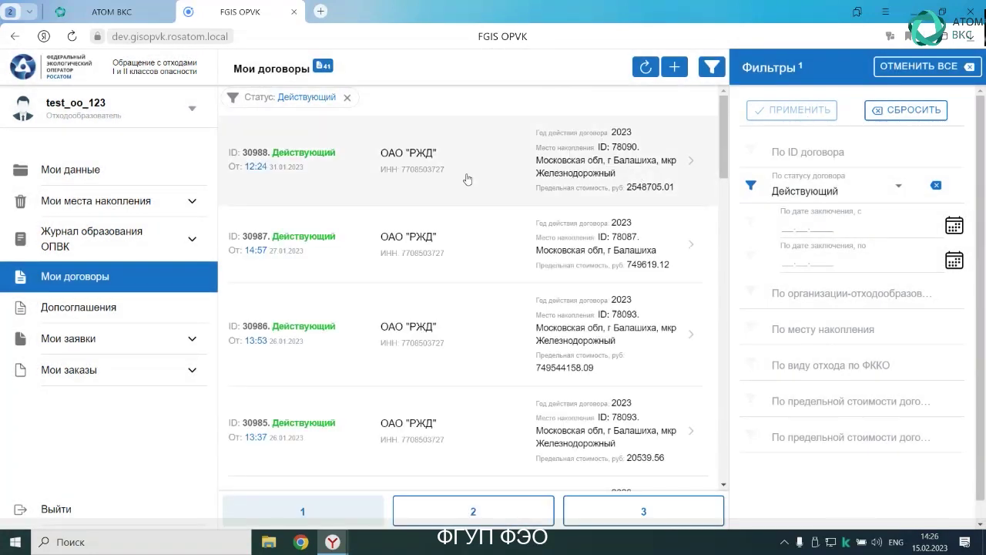
Step: Open the first active contract and review its expanded payment details, conclusion date, contract period and maximum service cost
click(463, 178)
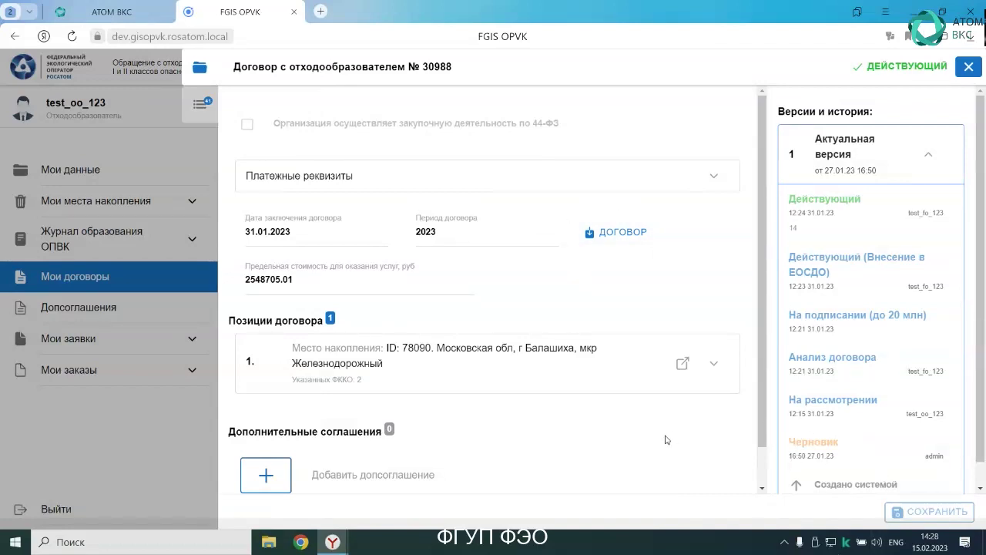
click(711, 177)
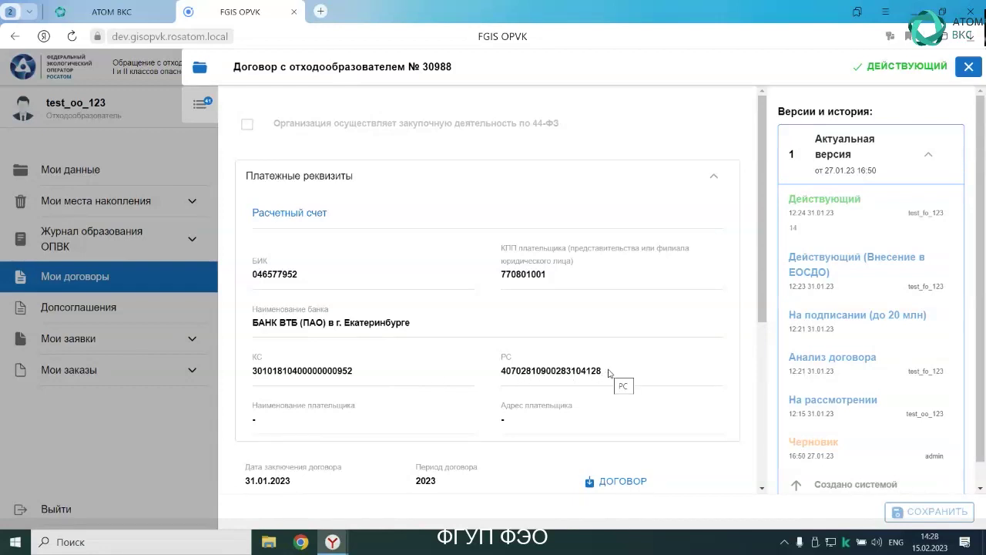
scroll(608, 374, down, 1)
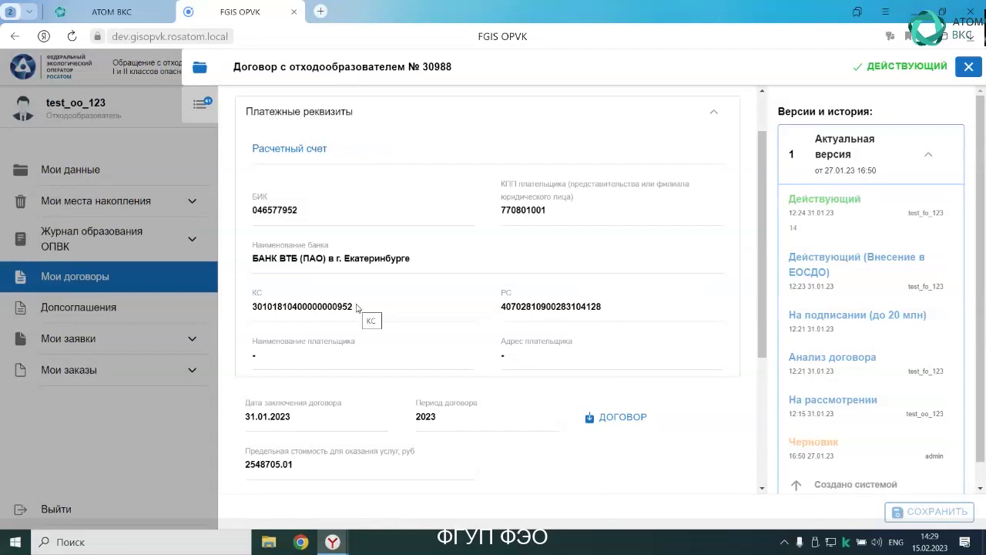
scroll(438, 330, down, 3)
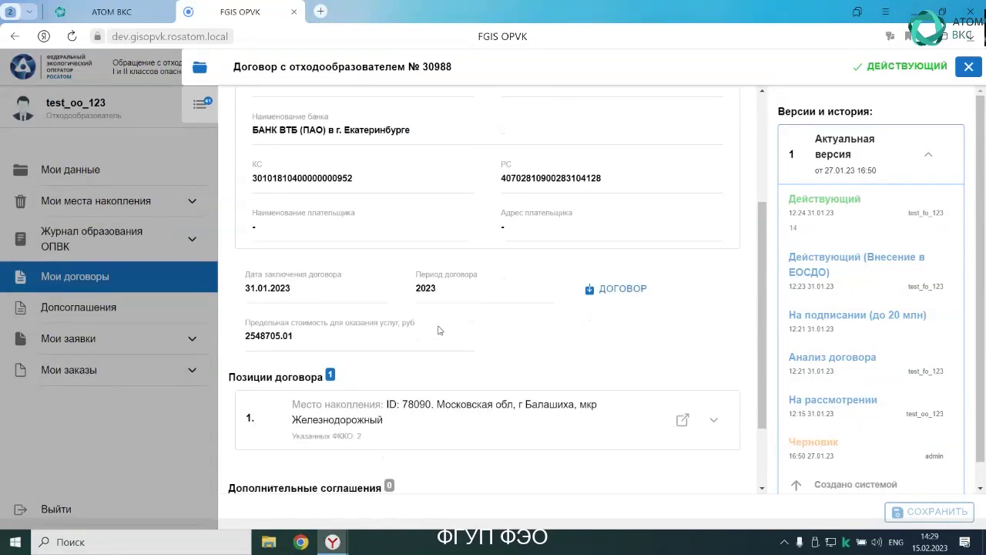
scroll(438, 329, down, 1)
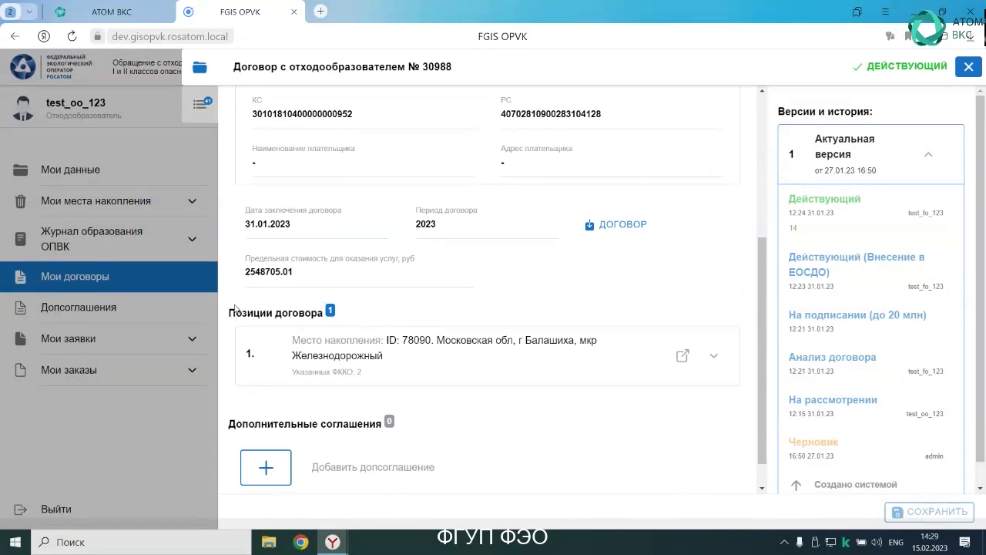
Step: Expand the contract's first position and review its waste types, net masses and transfer frequency
click(715, 361)
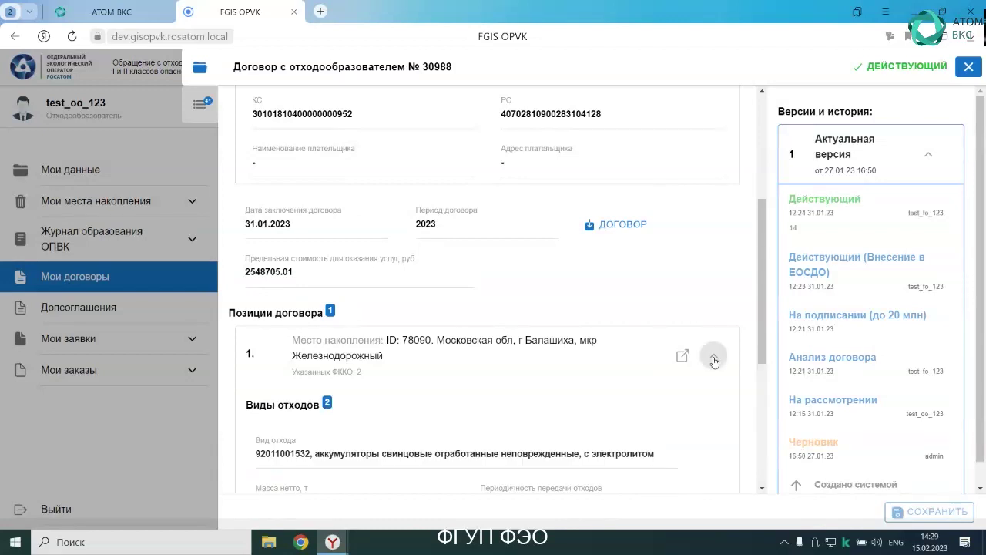
scroll(715, 361, down, 2)
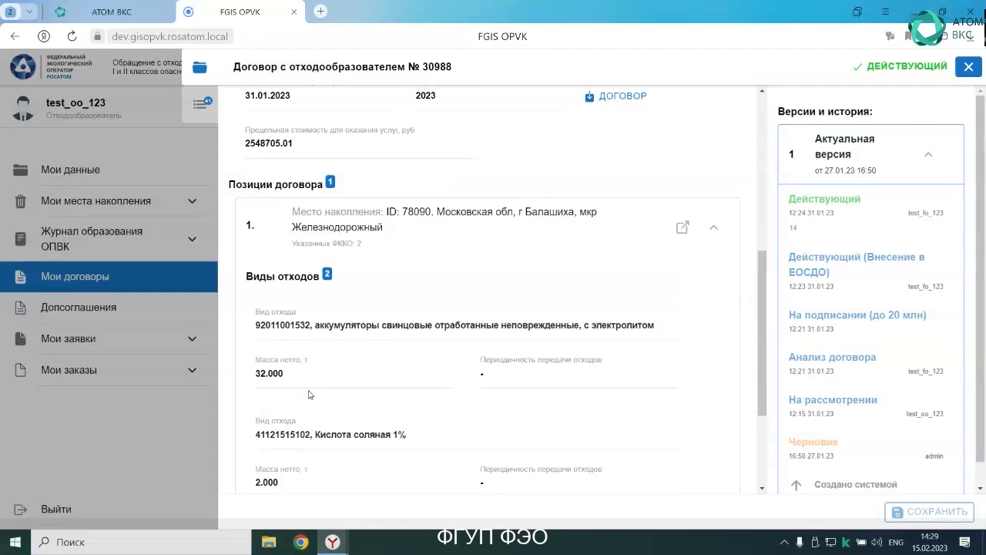
scroll(310, 393, down, 1)
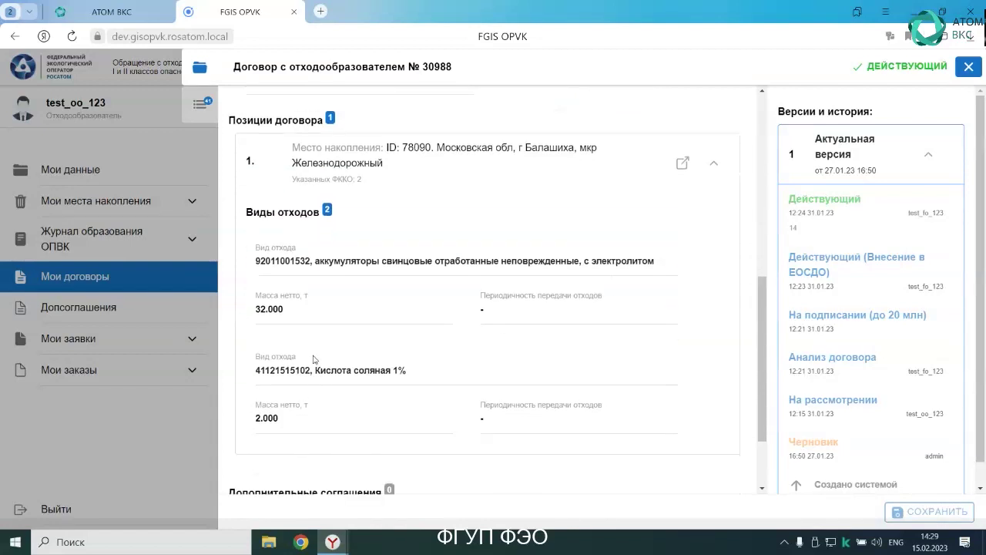
Step: Re-check the waste types and net masses in the contract's position and the «Дополнительные соглашения» section below it
scroll(319, 352, down, 1)
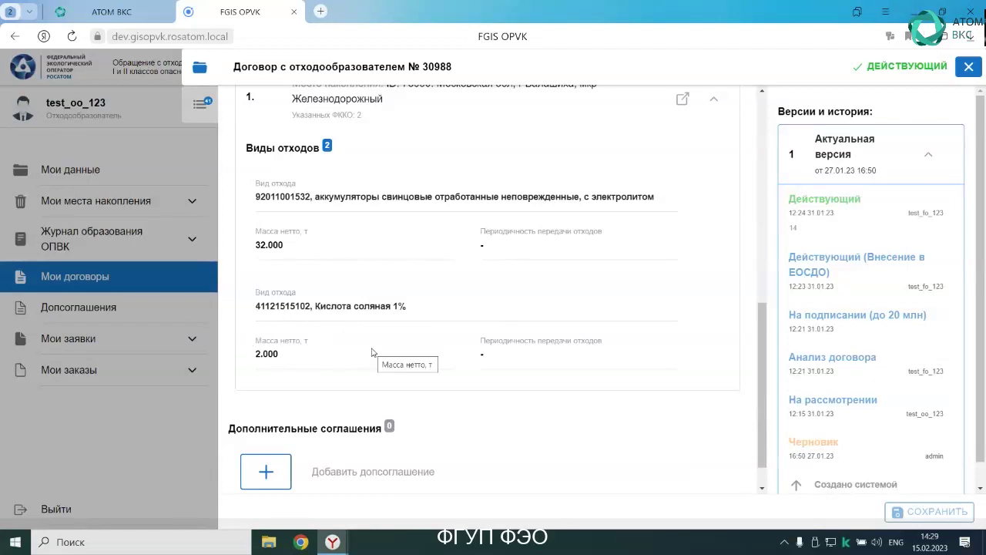
scroll(374, 353, up, 2)
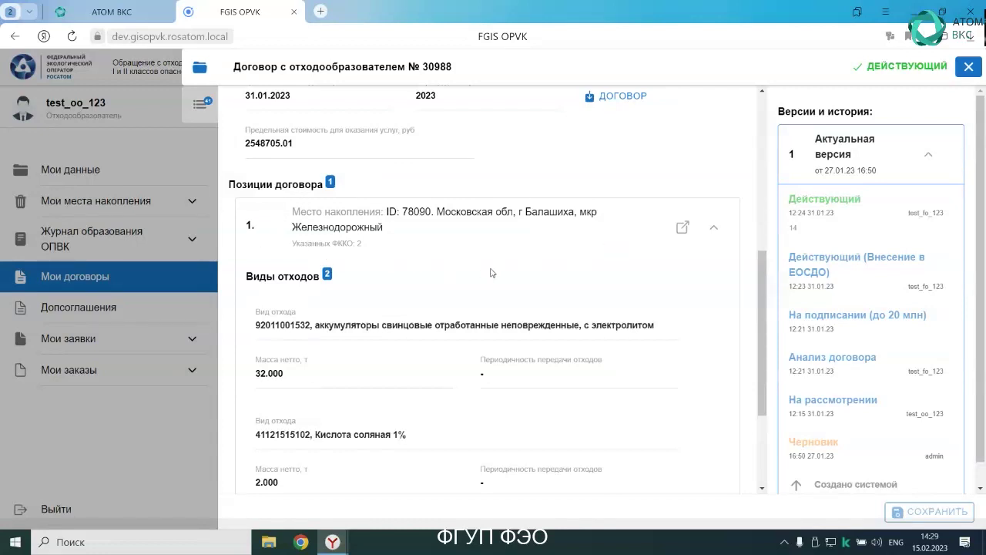
scroll(491, 272, down, 1)
scroll(491, 272, down, 1)
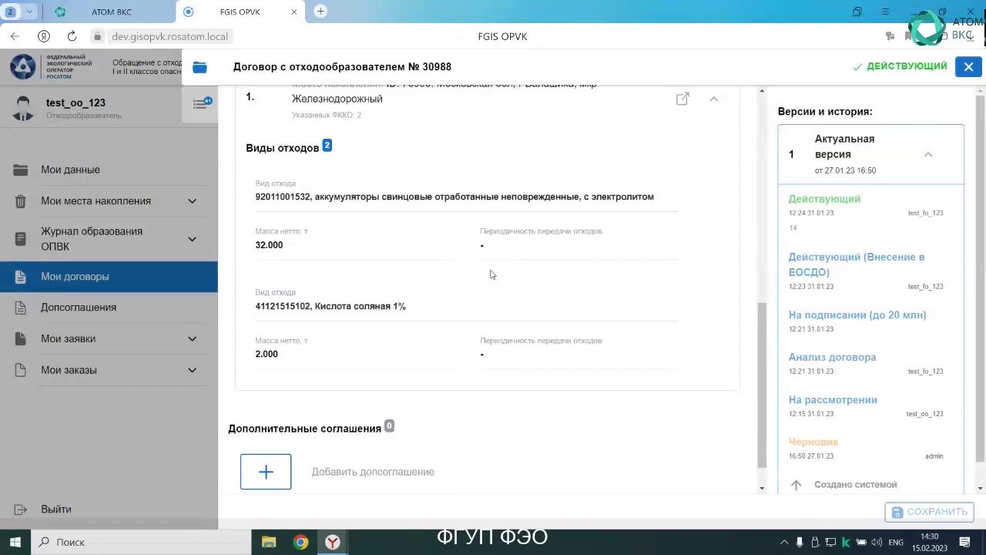
scroll(491, 274, up, 1)
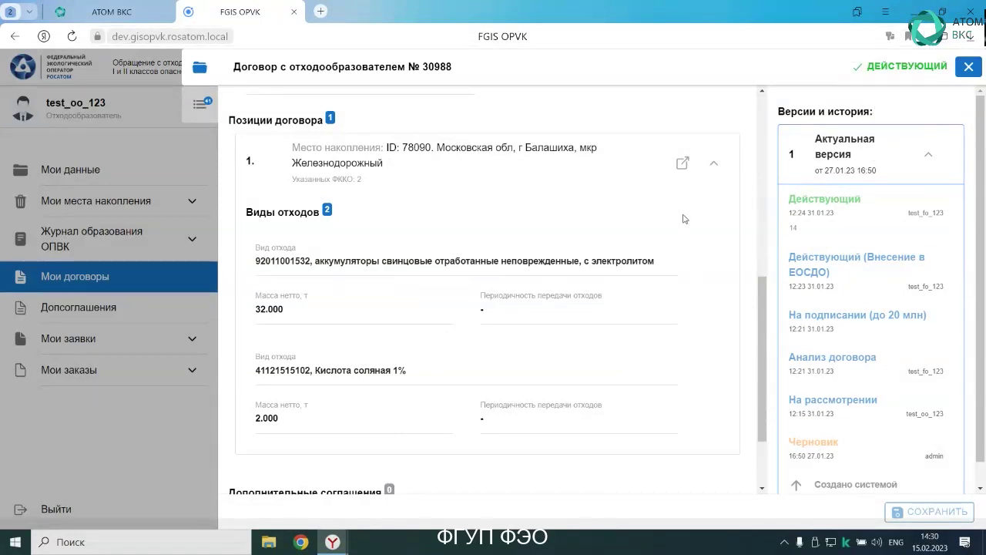
Step: Open the contract's printed form and read its terms, from the subject and price sections through to the parties' details
scroll(686, 220, up, 3)
click(623, 224)
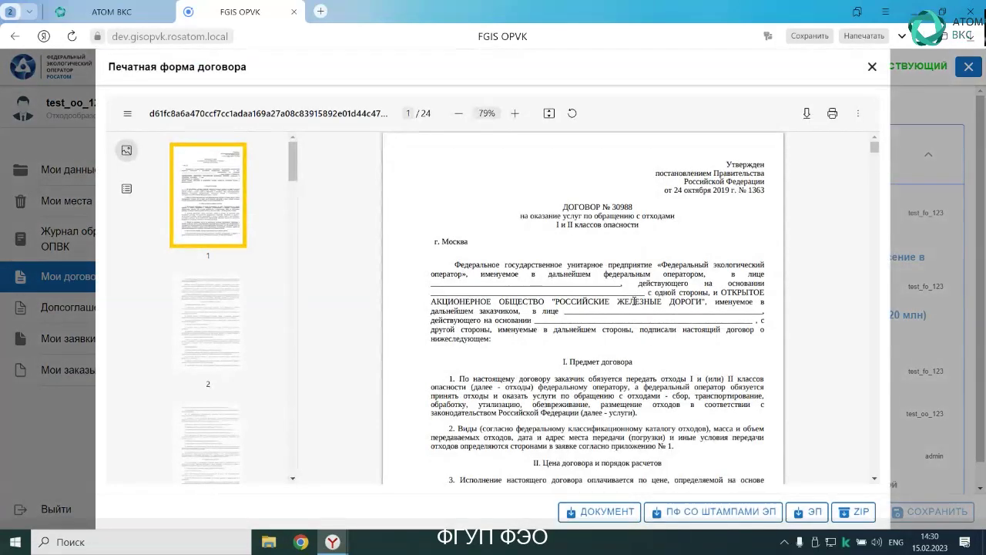
scroll(634, 301, down, 5)
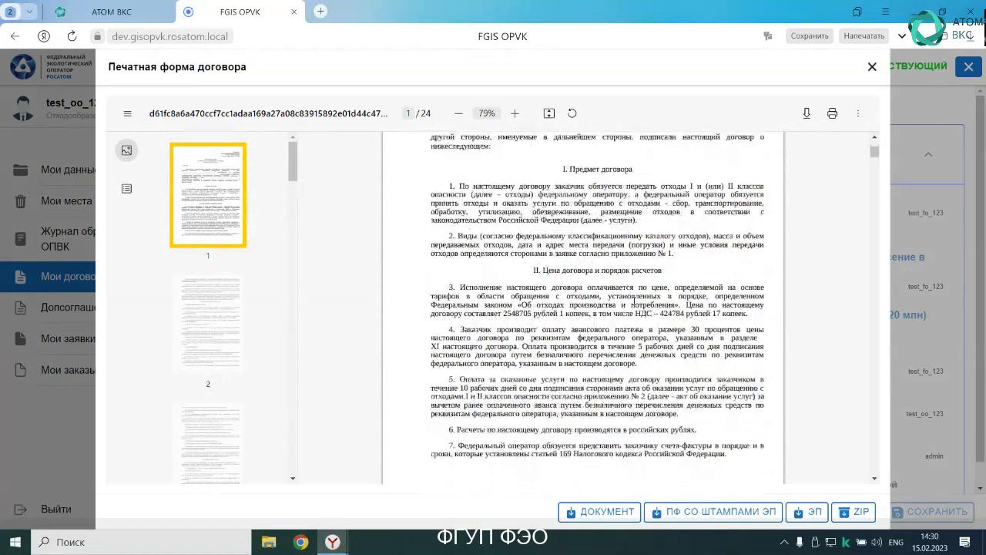
scroll(634, 301, down, 1)
scroll(635, 301, down, 1)
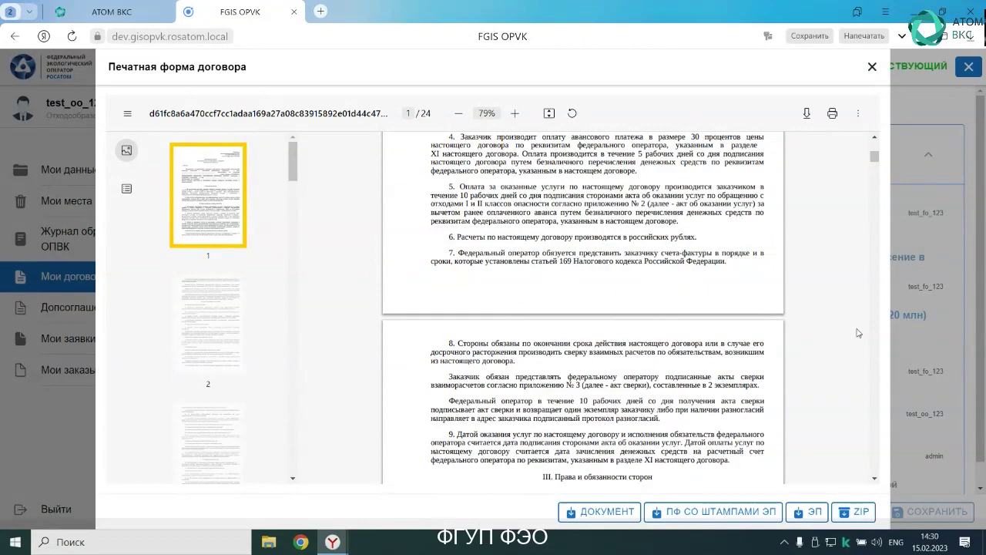
scroll(769, 350, down, 5)
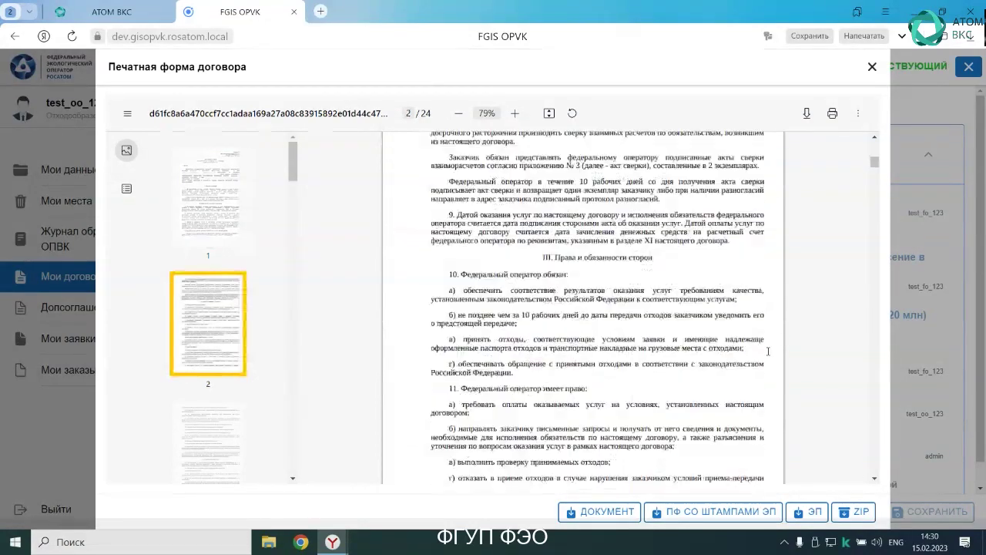
scroll(769, 351, down, 6)
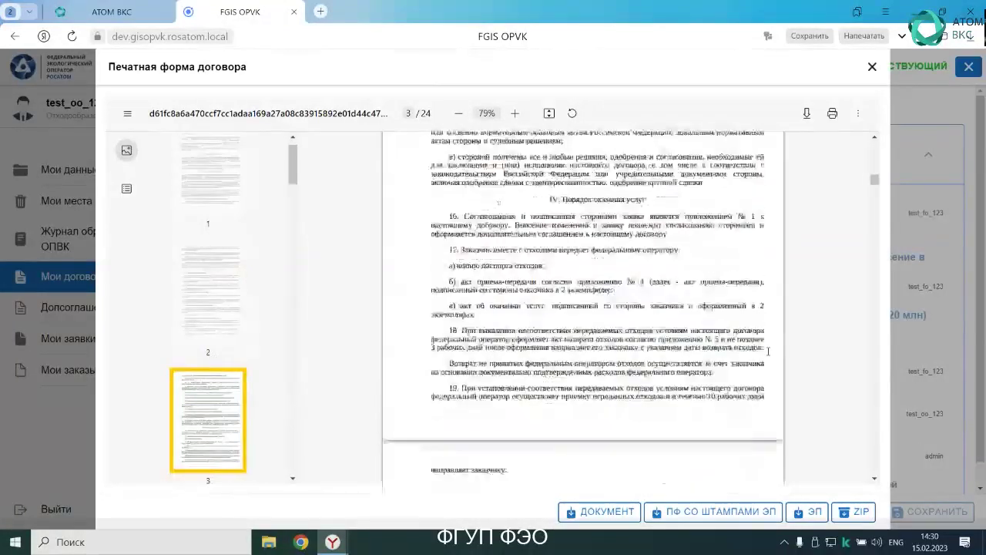
scroll(768, 350, down, 3)
scroll(769, 351, down, 12)
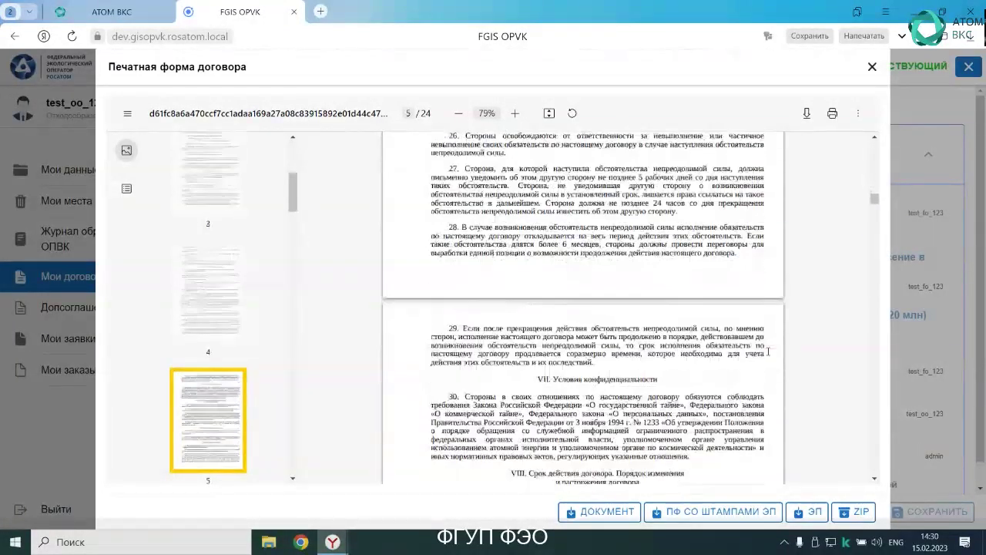
scroll(768, 352, down, 10)
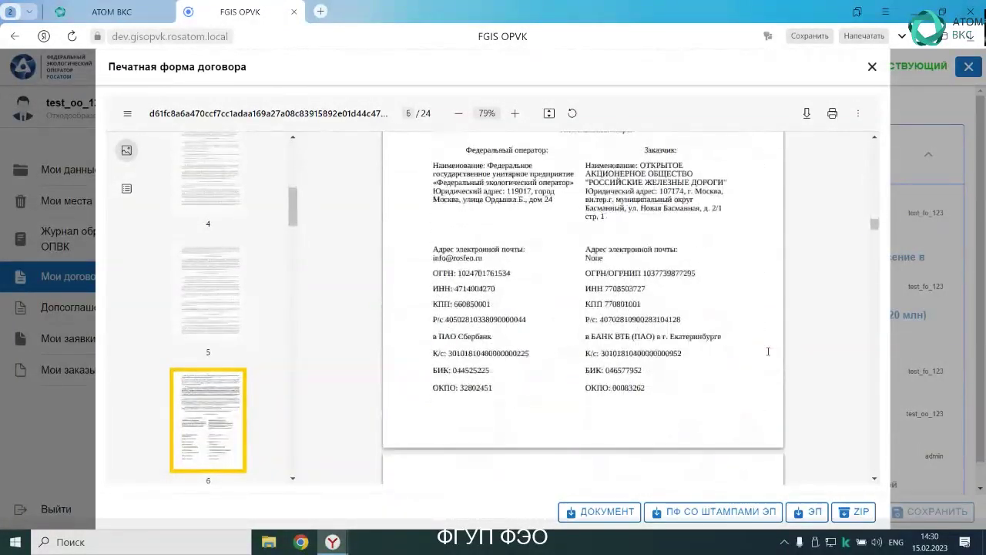
Step: Look through the printed form's appendices and the supplementary agreement that follows them, and close the printed form
scroll(768, 352, down, 8)
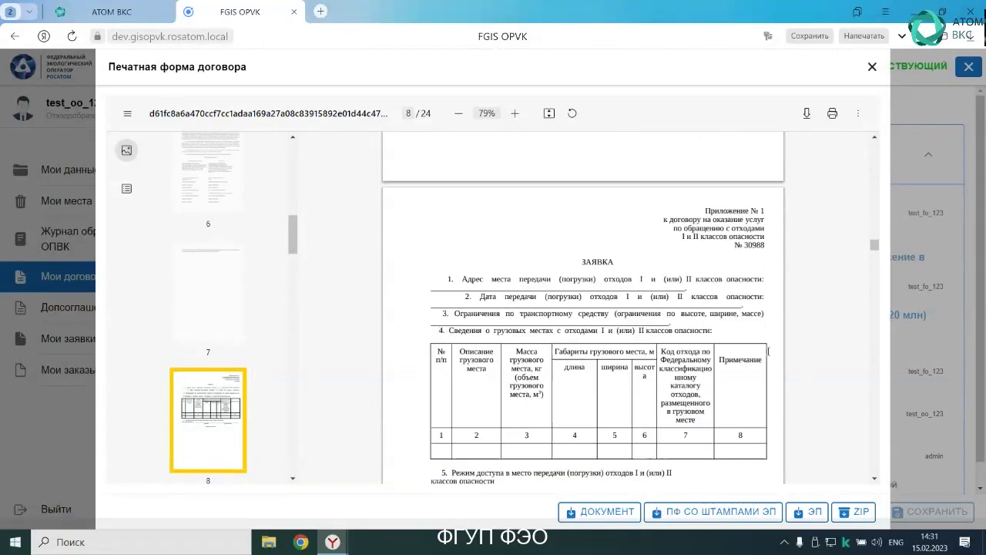
scroll(769, 351, down, 5)
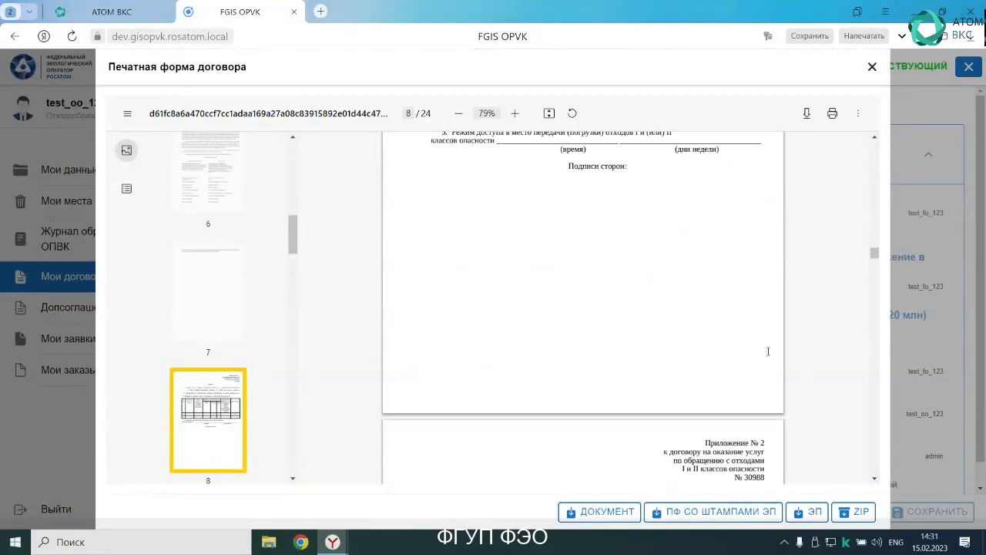
scroll(768, 351, up, 4)
scroll(769, 351, down, 8)
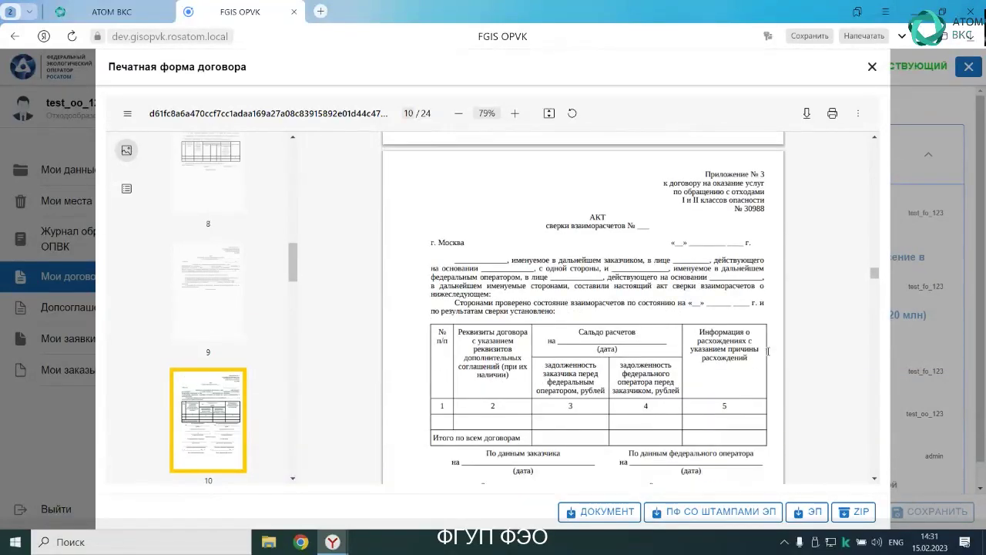
scroll(768, 351, down, 10)
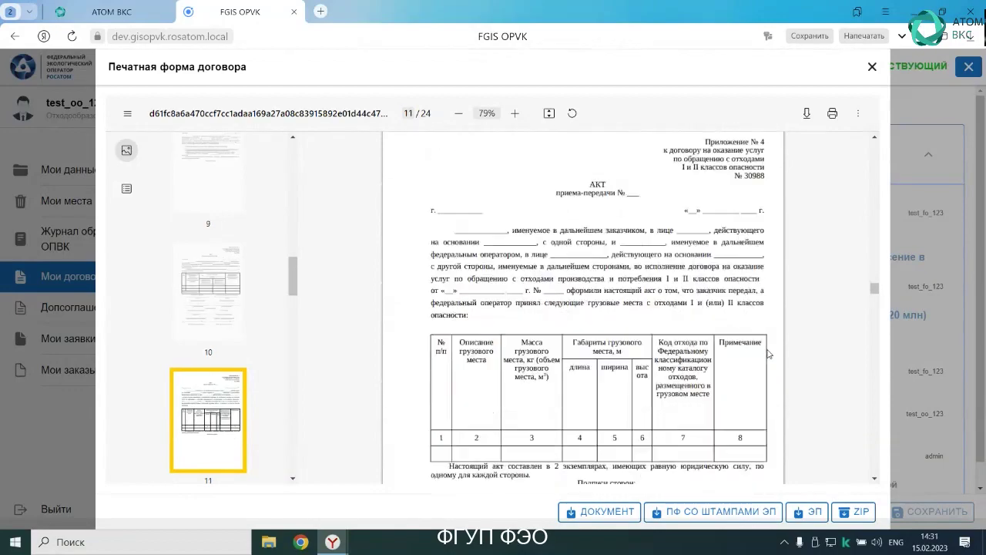
scroll(768, 354, down, 8)
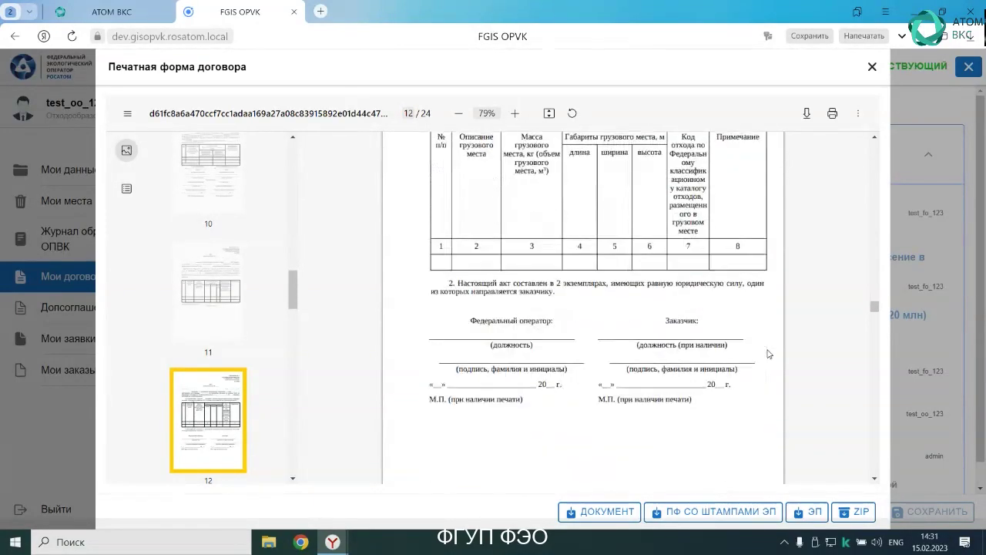
scroll(768, 354, up, 5)
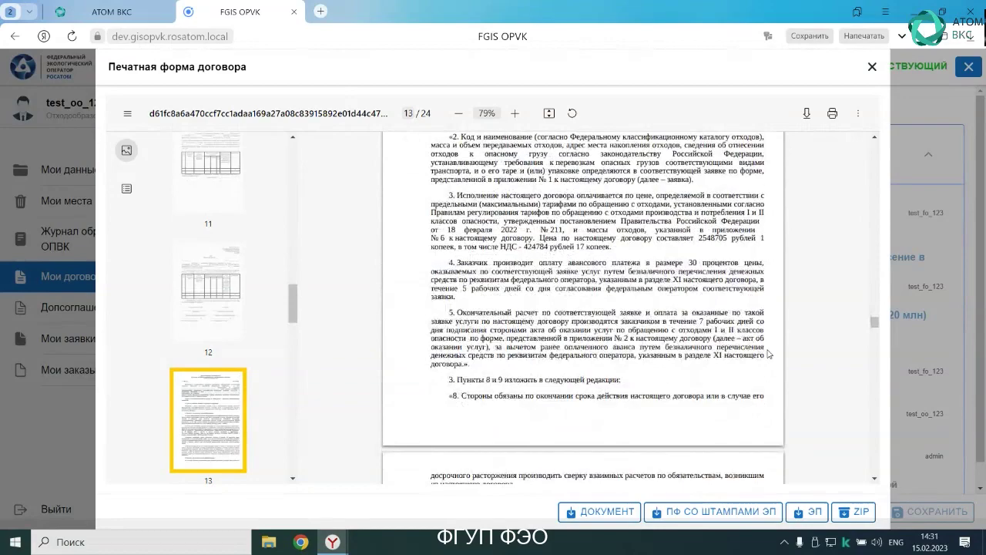
scroll(769, 354, down, 5)
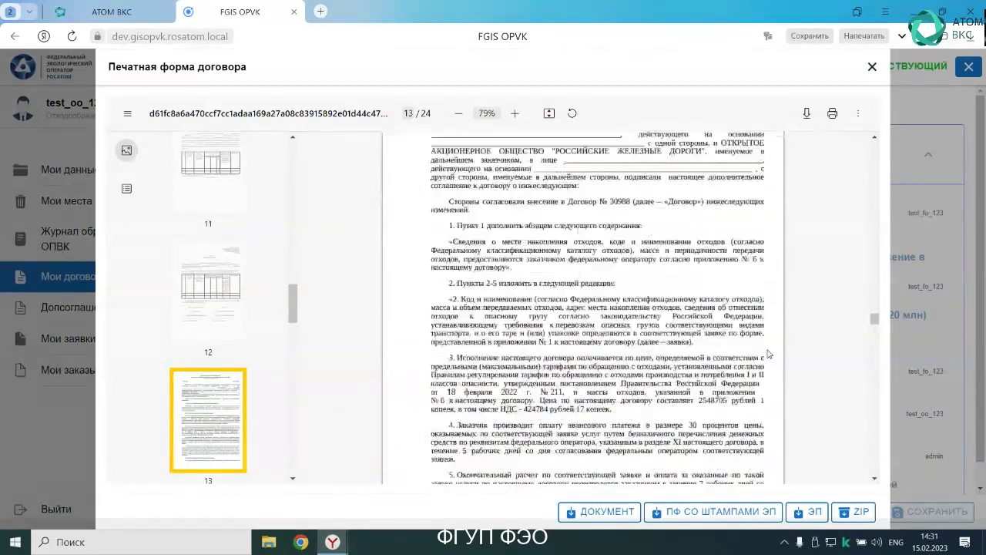
click(879, 68)
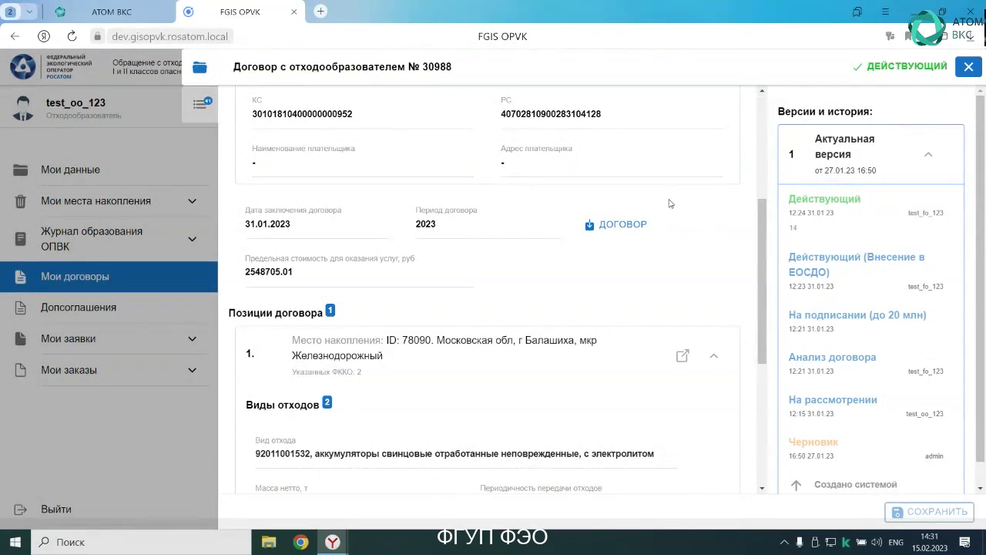
Step: Review the contract's version and status history, and close the contract, clearing the filters on the contract list
scroll(654, 223, up, 2)
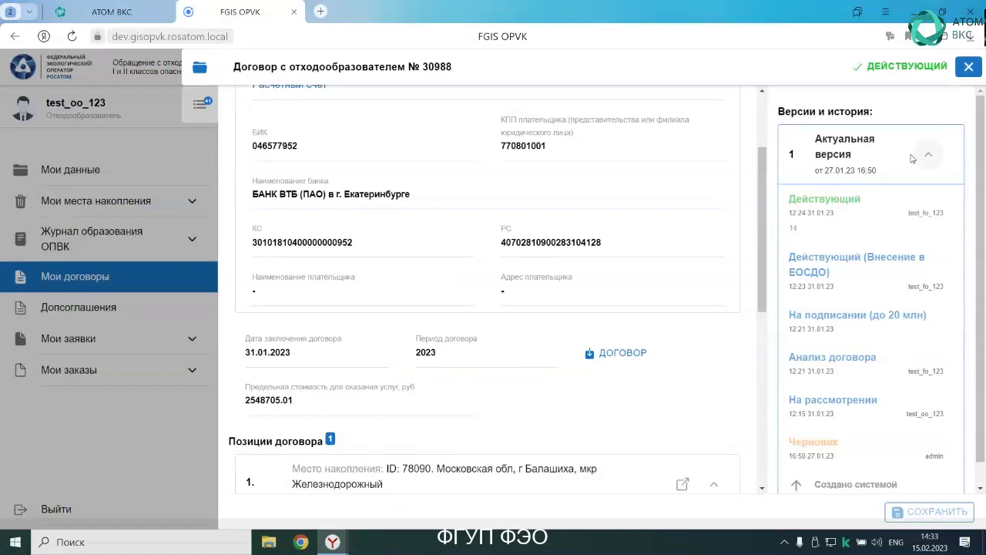
scroll(851, 266, down, 1)
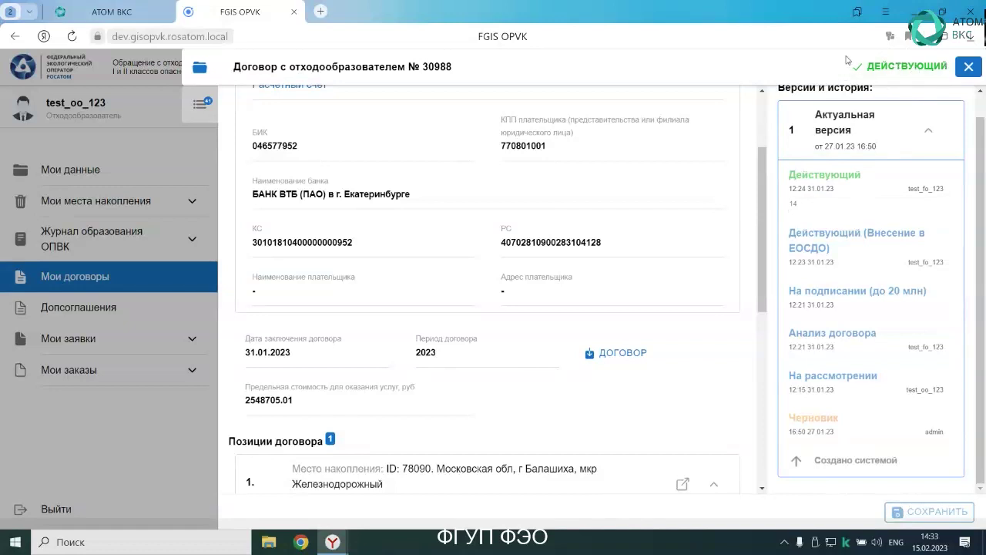
click(969, 67)
click(968, 69)
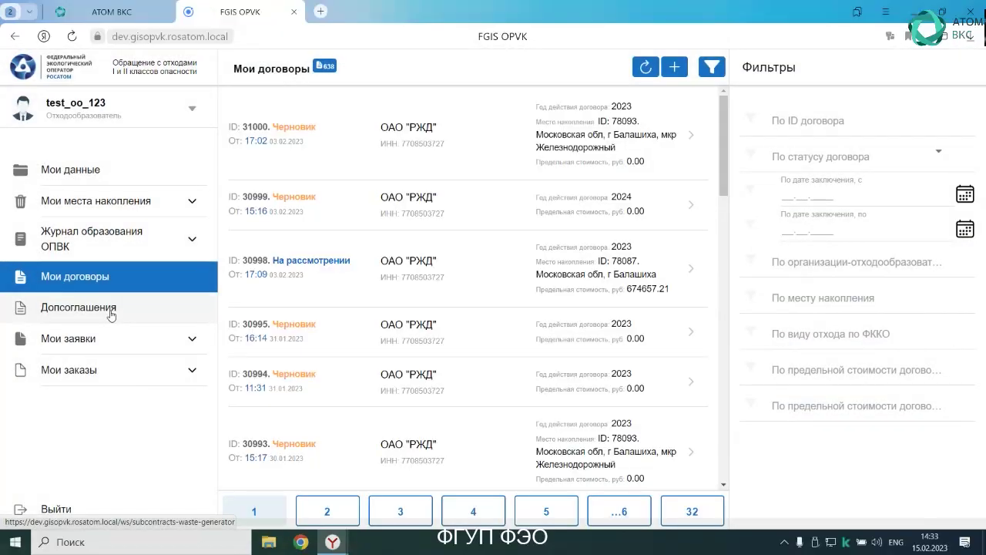
Step: Go to the «Допсоглашения» list and filter the supplementary agreements by the status «Подписано»
click(111, 312)
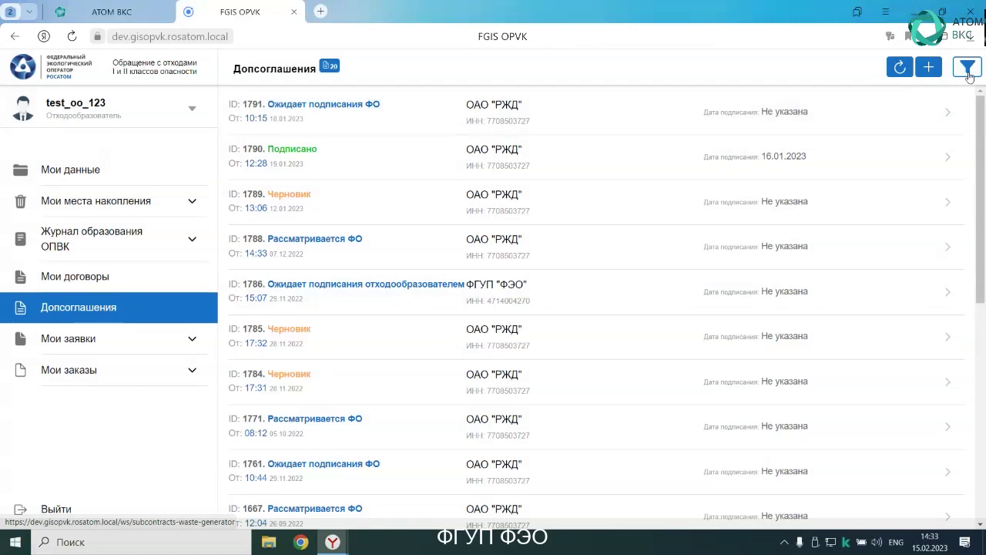
click(968, 69)
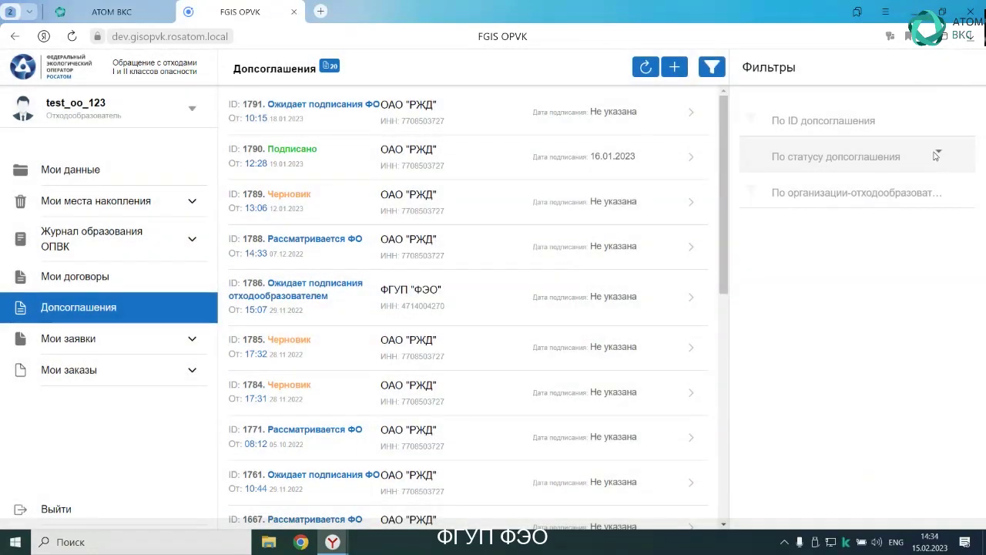
click(936, 156)
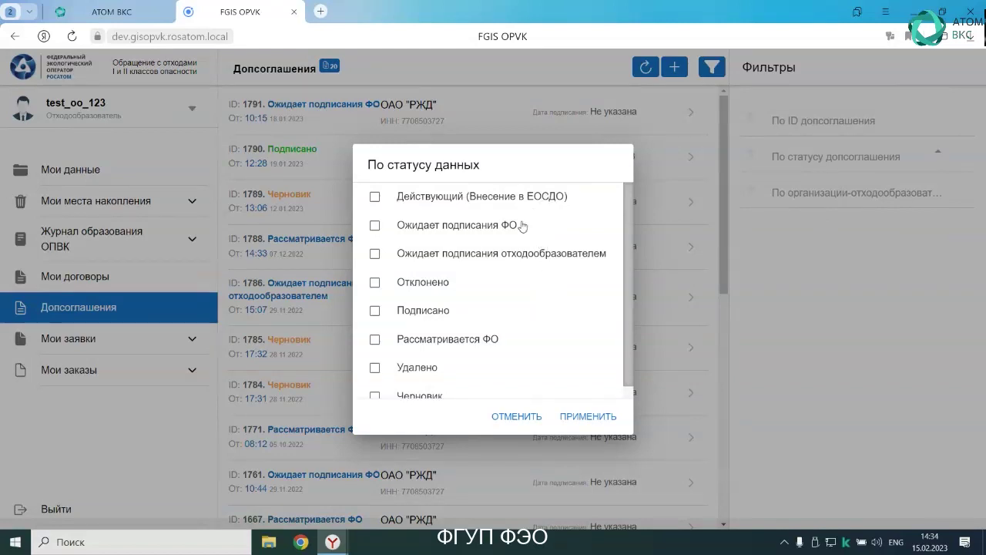
click(447, 311)
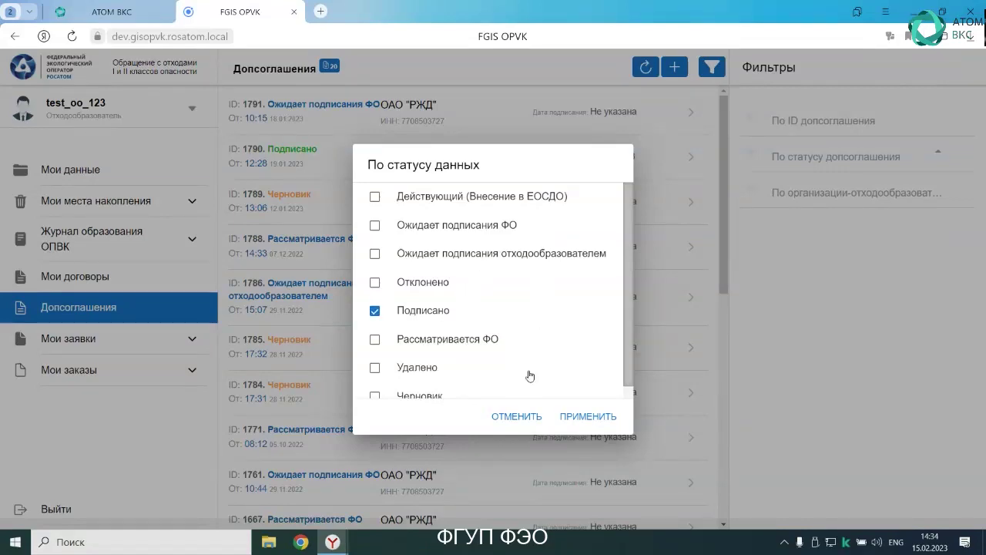
click(583, 417)
click(785, 110)
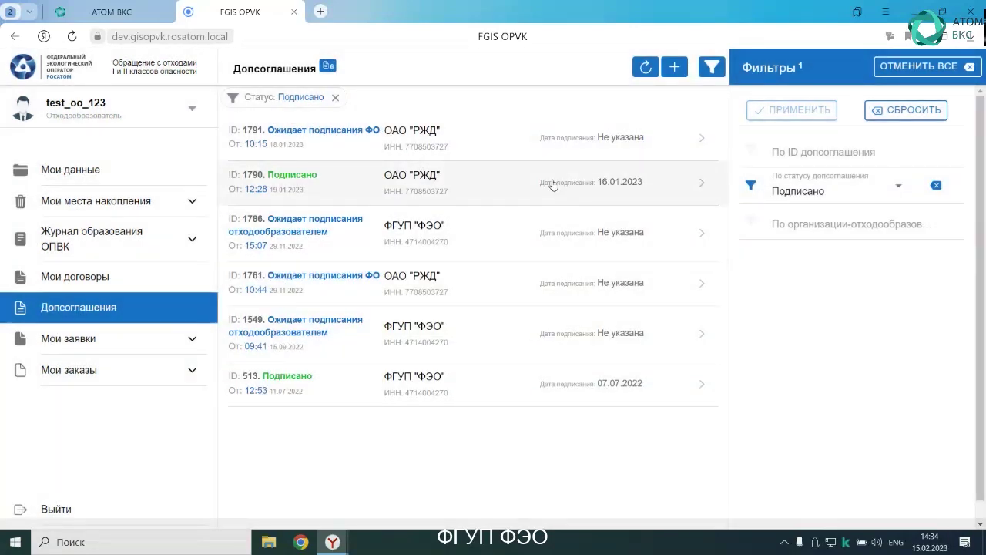
Step: Review the signed supplementary agreement dated 16.01.2023 with its document and justification file, and close it, clearing the list's filters
click(551, 184)
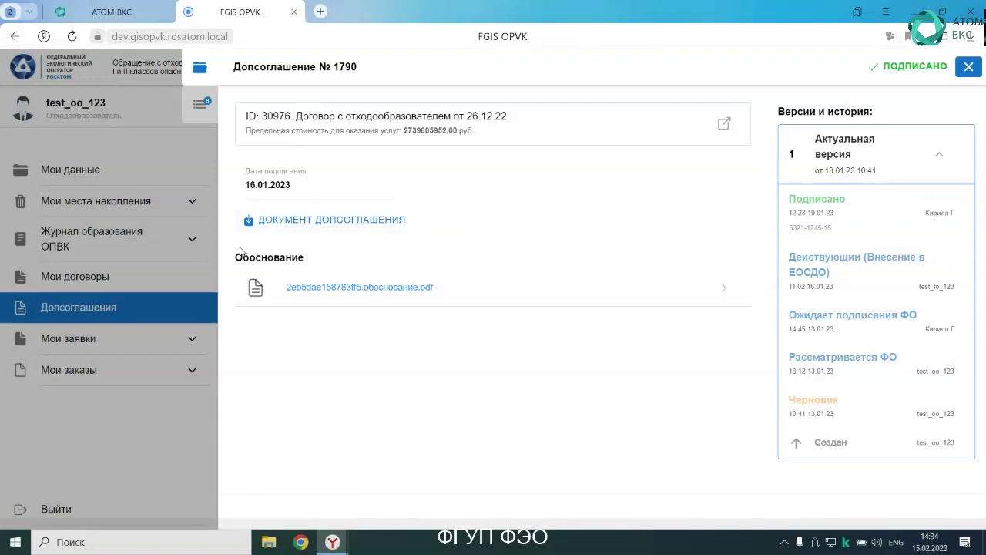
click(970, 67)
click(912, 68)
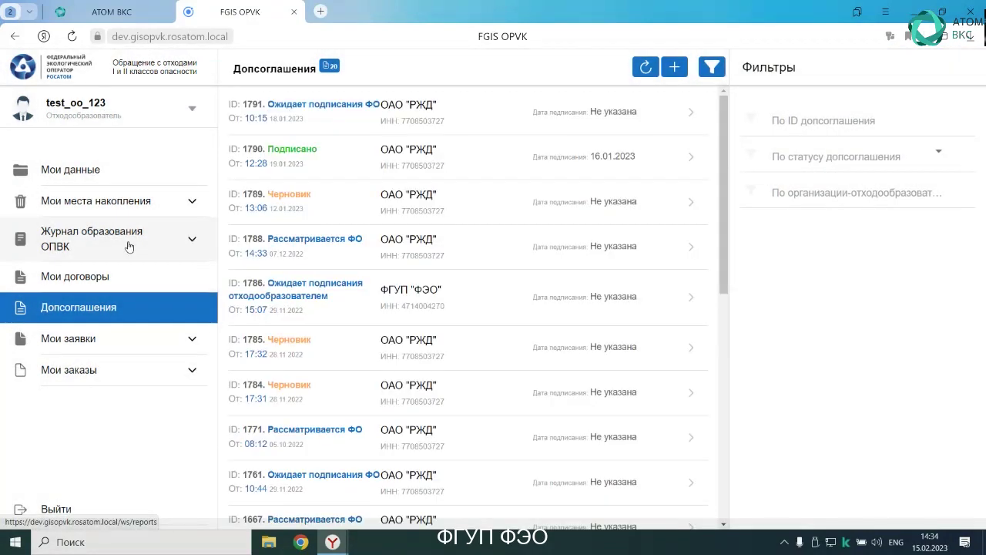
Step: Go to «Журнал образования ОПВК», look at the blank form for a new waste operation, and close it without saving
click(128, 241)
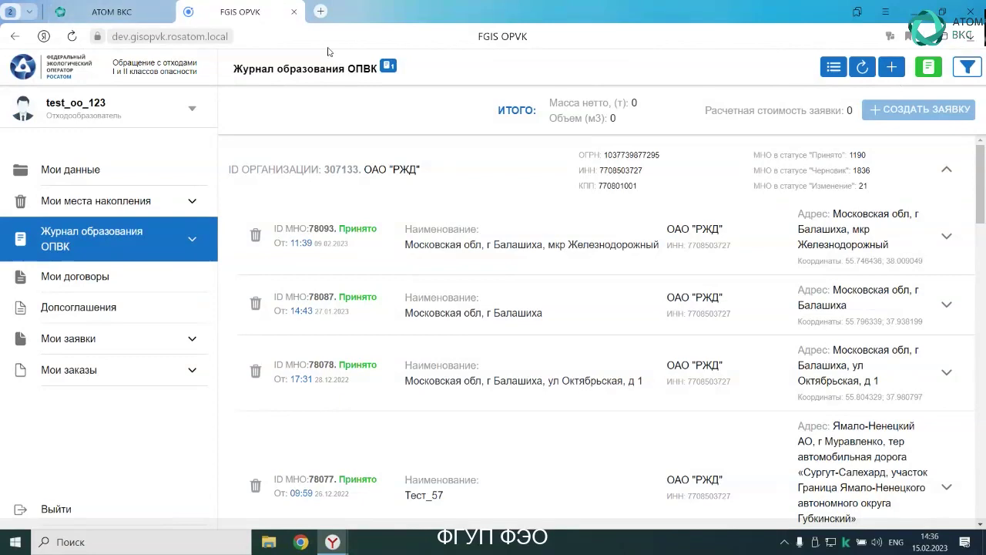
click(887, 72)
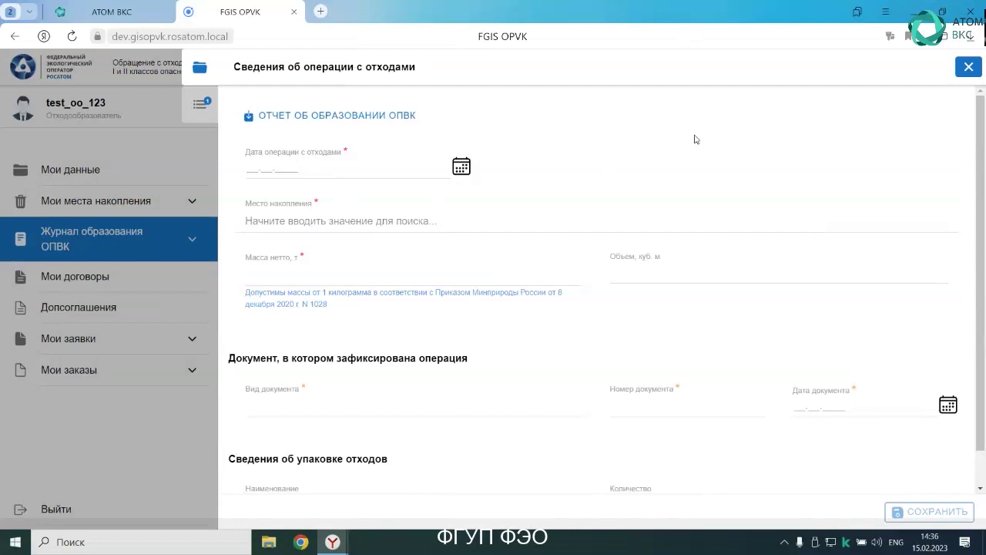
click(968, 68)
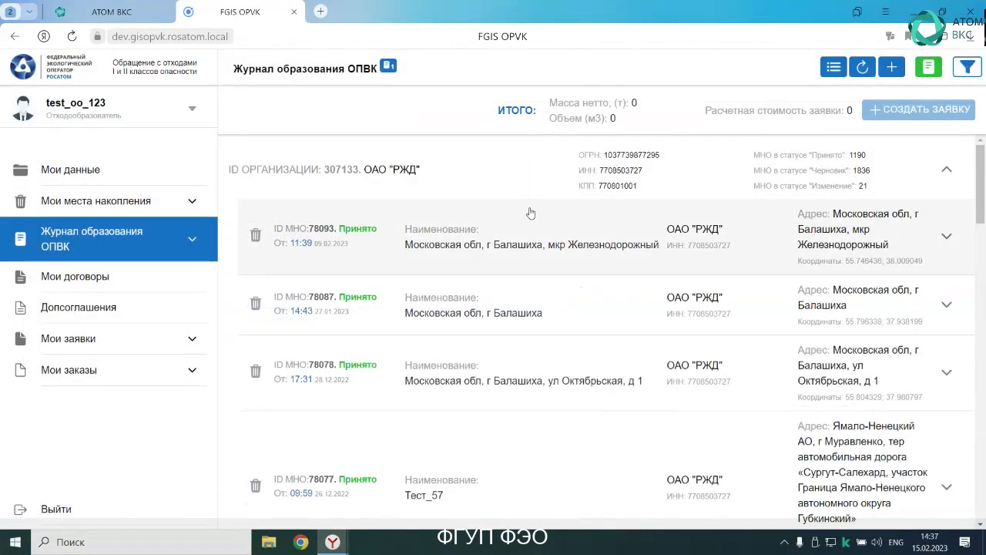
Step: Expand the journal's first accumulation site to its waste types, and examine the new waste operation form down to the packaging section
click(524, 227)
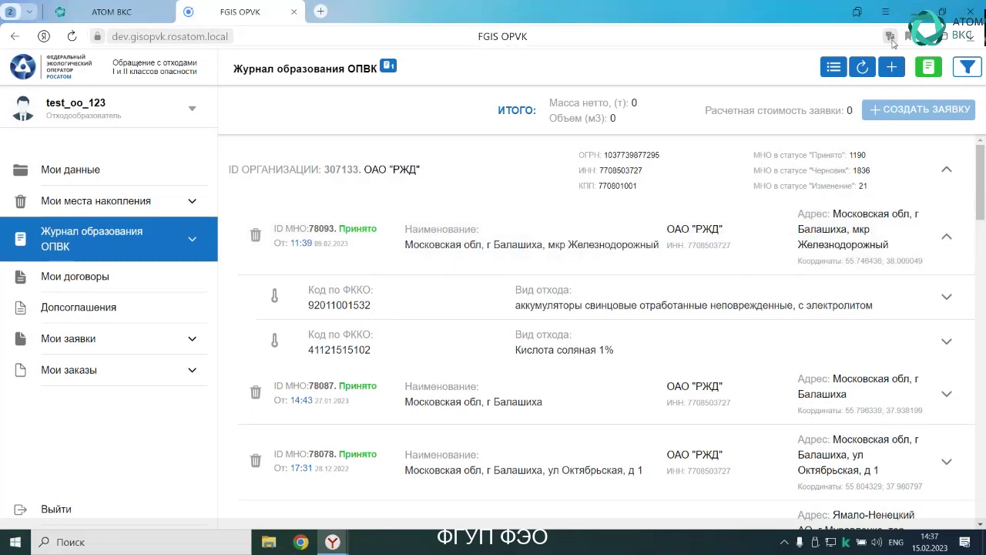
click(898, 74)
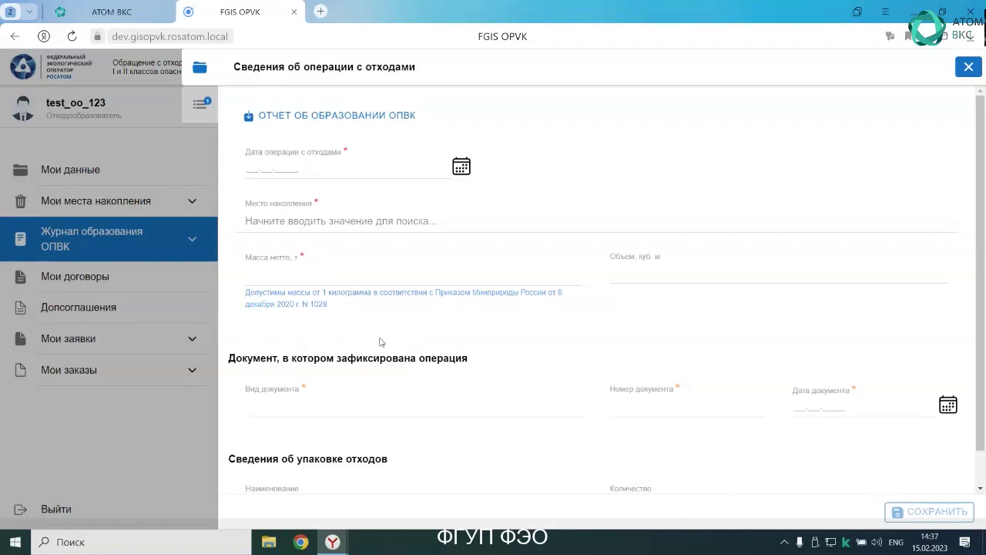
scroll(352, 390, down, 1)
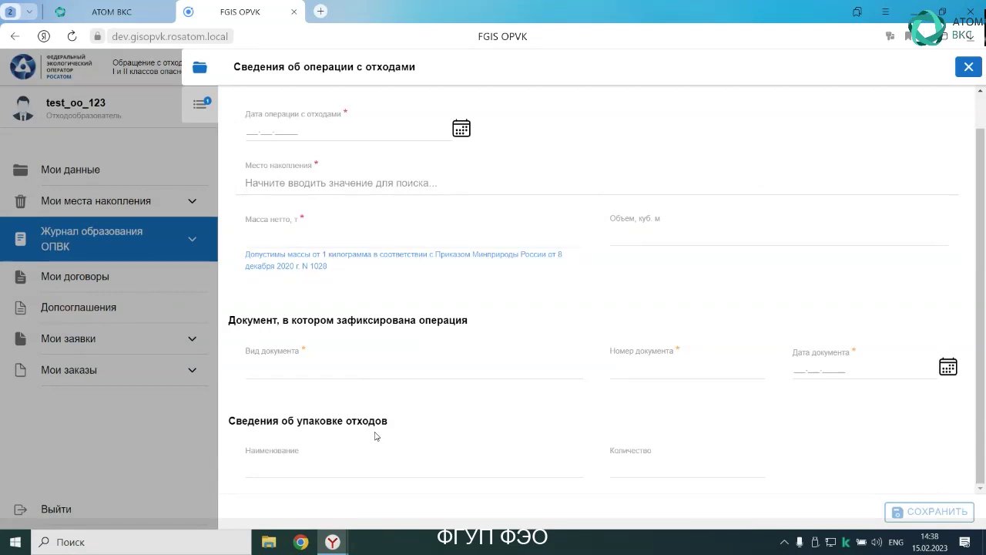
Step: Check the mandatory fields by trying to save the empty waste operation form, and close the form
click(915, 513)
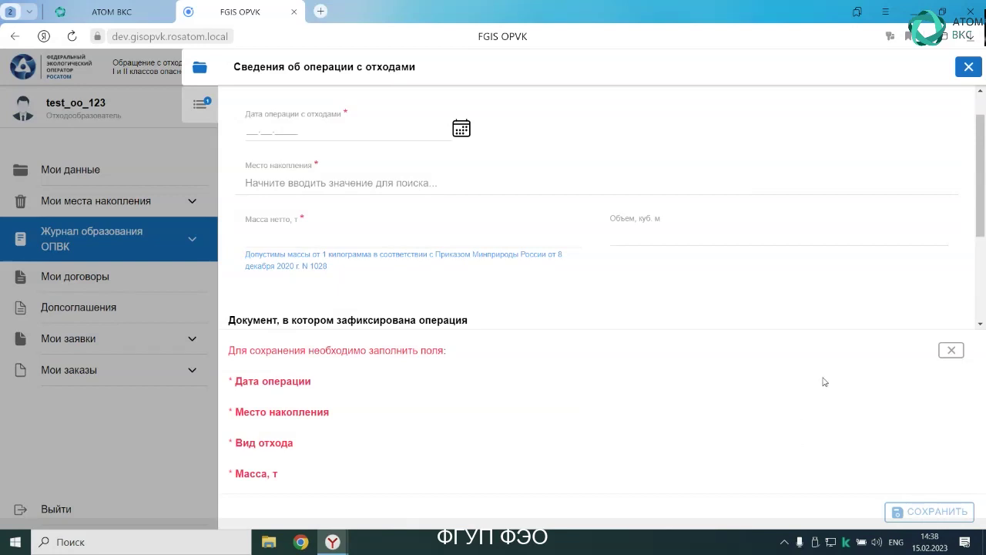
click(969, 66)
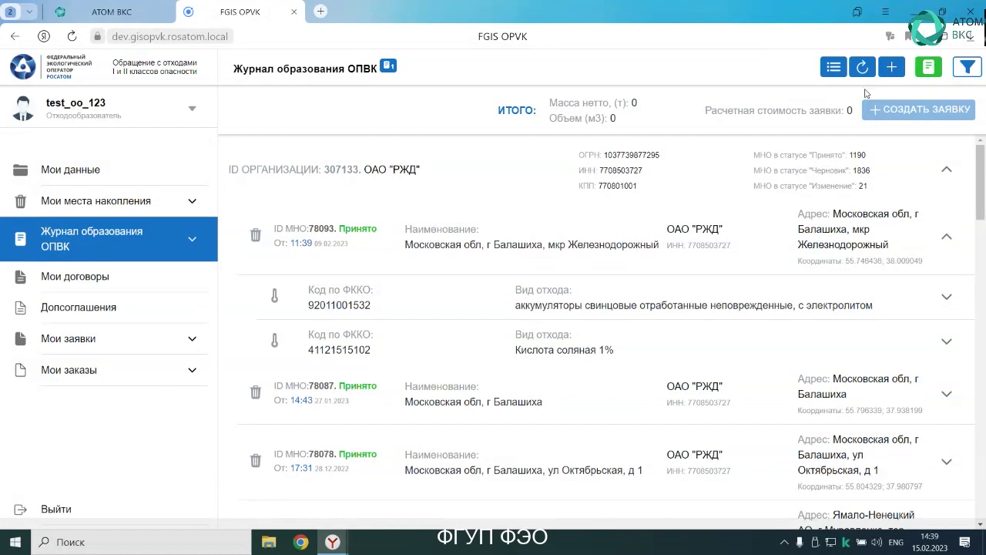
Step: View «Журнал образования ОПВК» as a flat list of operations, and return it to the grouped view
click(839, 72)
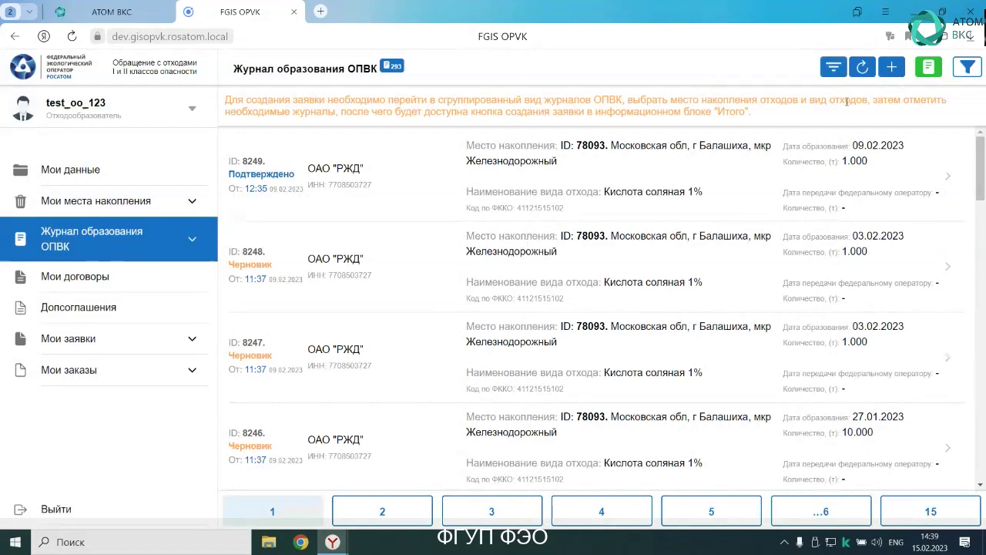
click(840, 72)
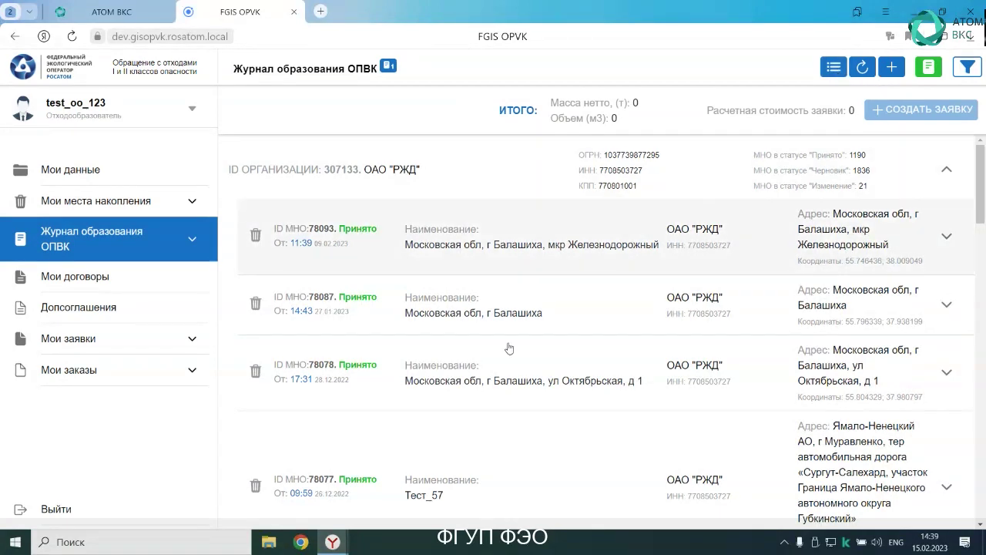
Step: Expand the journal's first accumulation site and its waste type «Кислота соляная 1%», and select the confirmed operation dated 09.02.2023
click(345, 240)
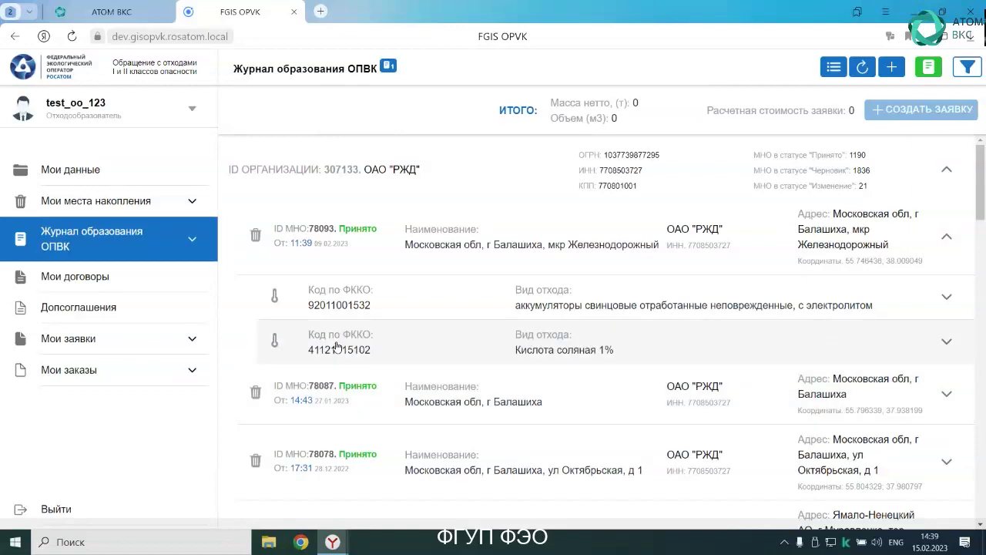
click(329, 310)
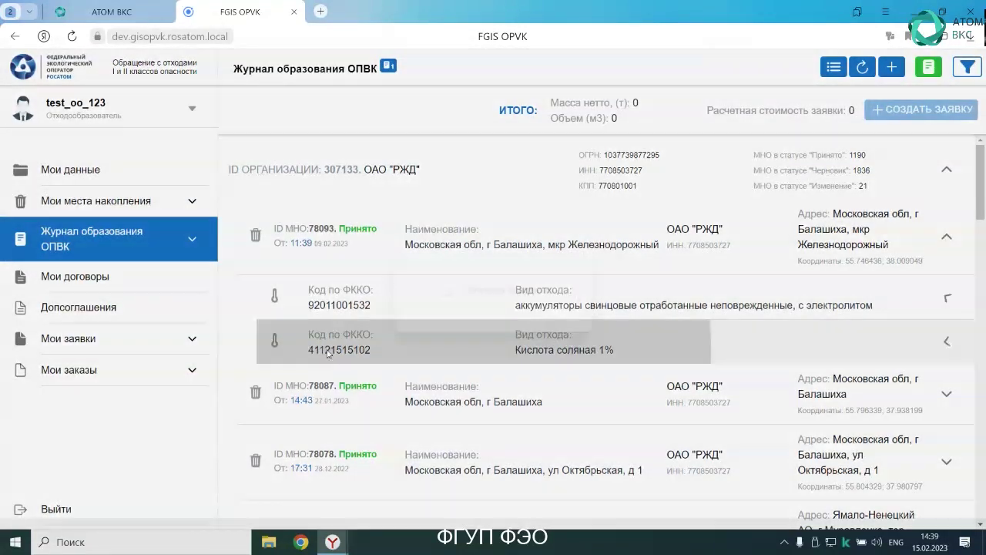
click(327, 351)
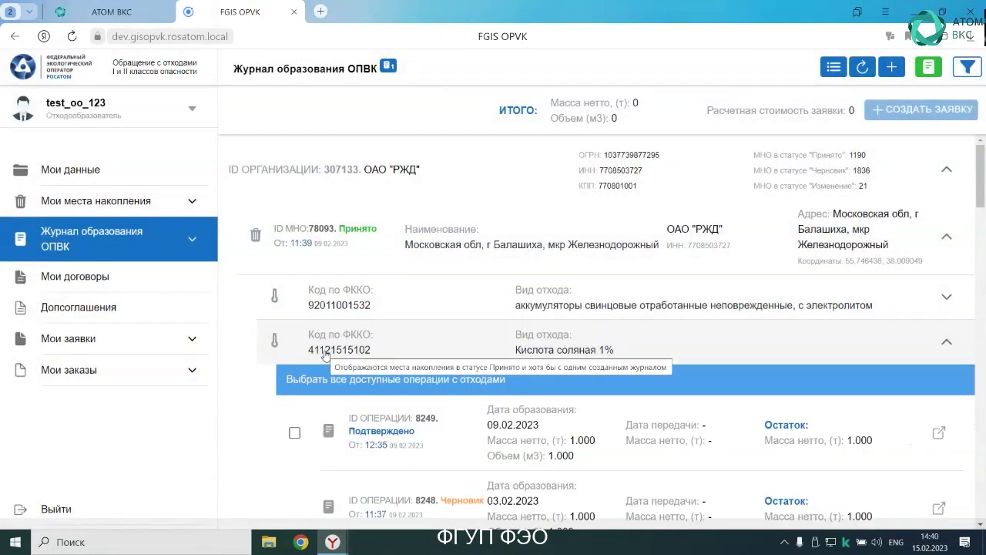
click(296, 434)
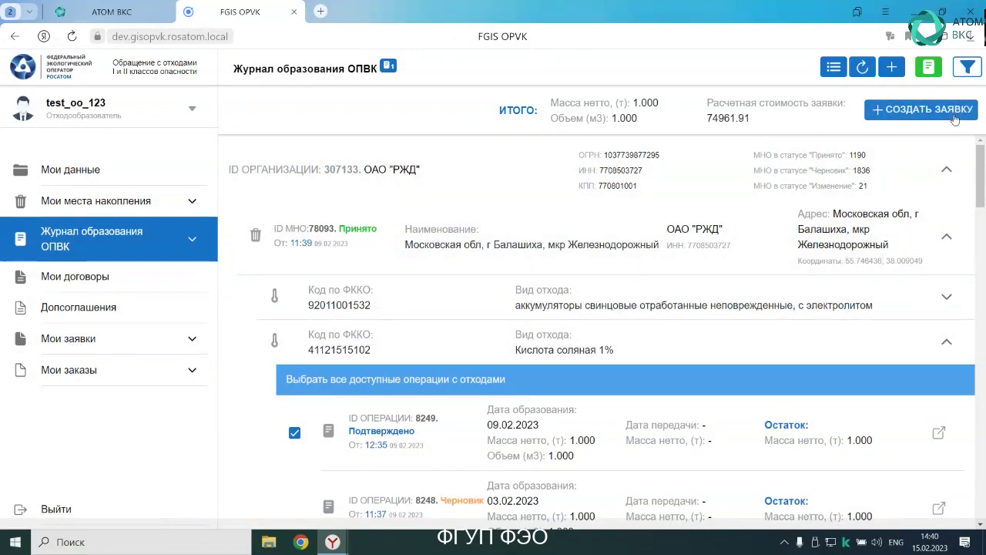
Step: Go to «Мои заявки» and filter the applications by the status «Заказ сформирован»
click(75, 340)
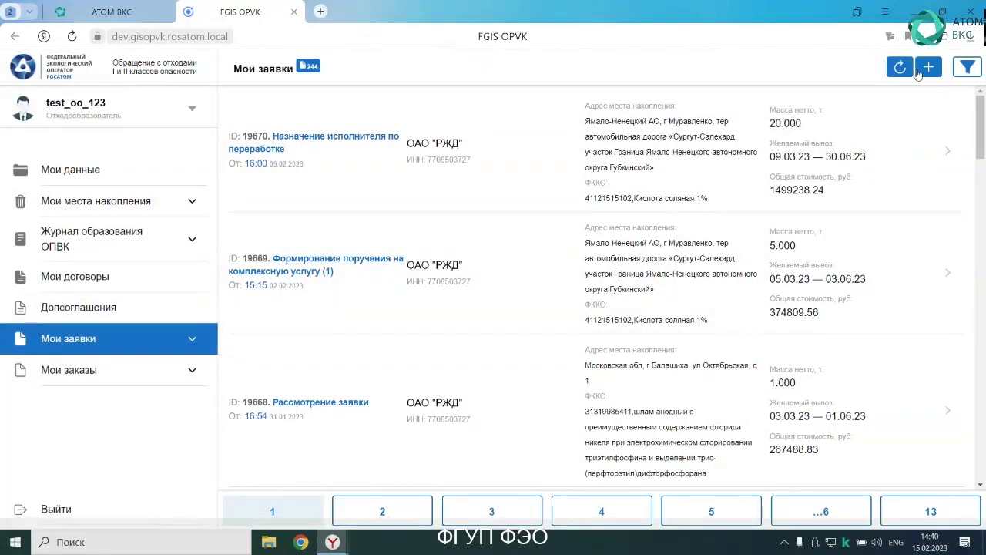
click(968, 71)
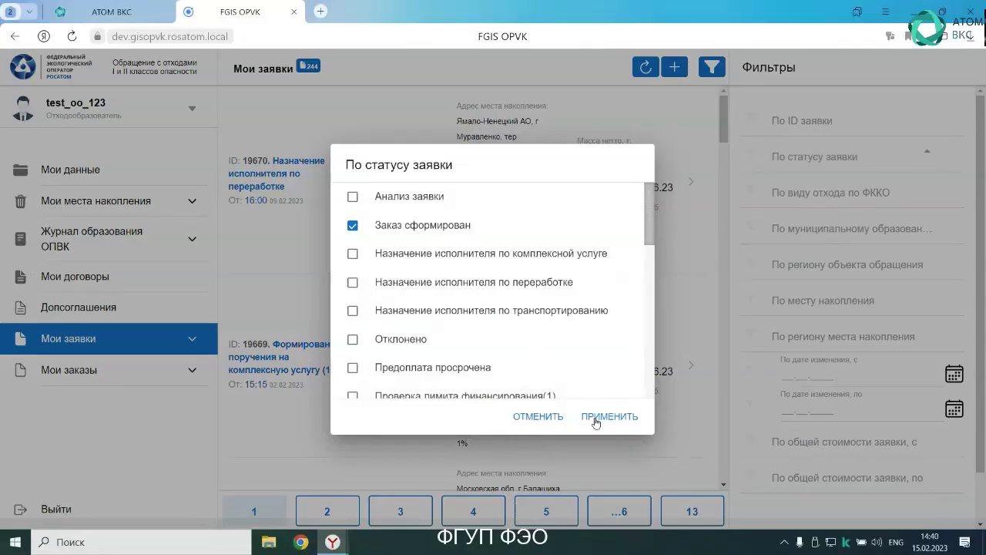
click(617, 357)
click(801, 111)
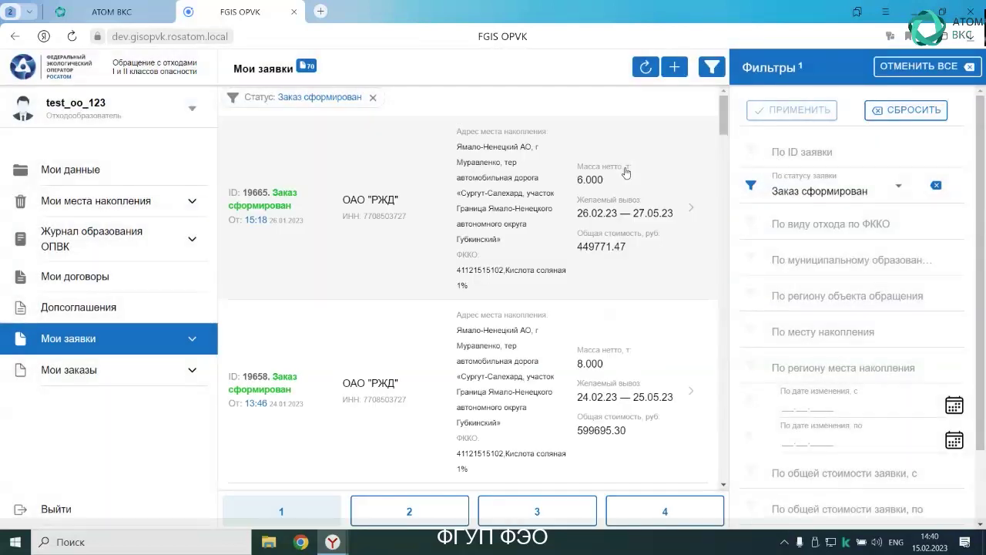
Step: Open the first application in the filtered list and review its contract, accumulation site, desired removal dates, and cost details
click(416, 208)
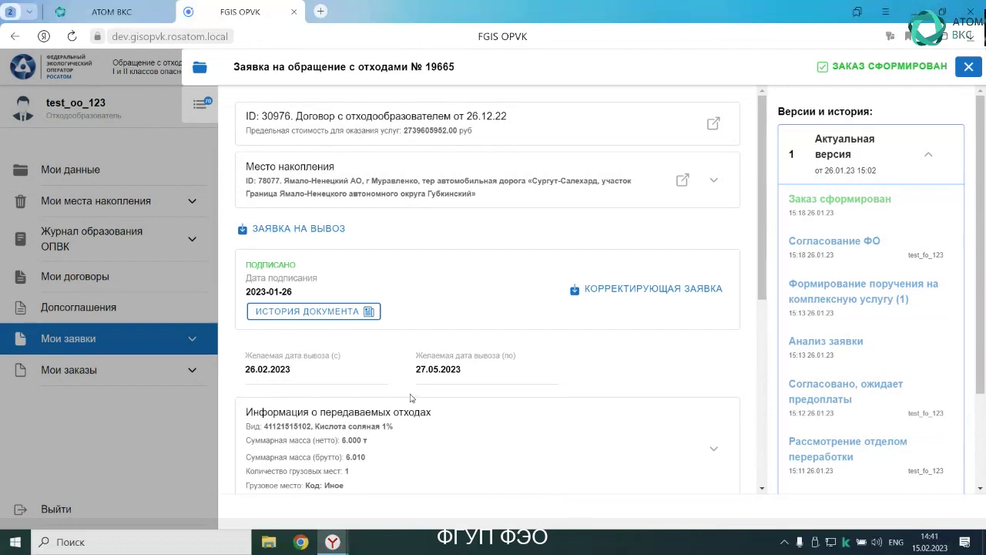
double_click(257, 369)
click(334, 370)
scroll(347, 368, down, 1)
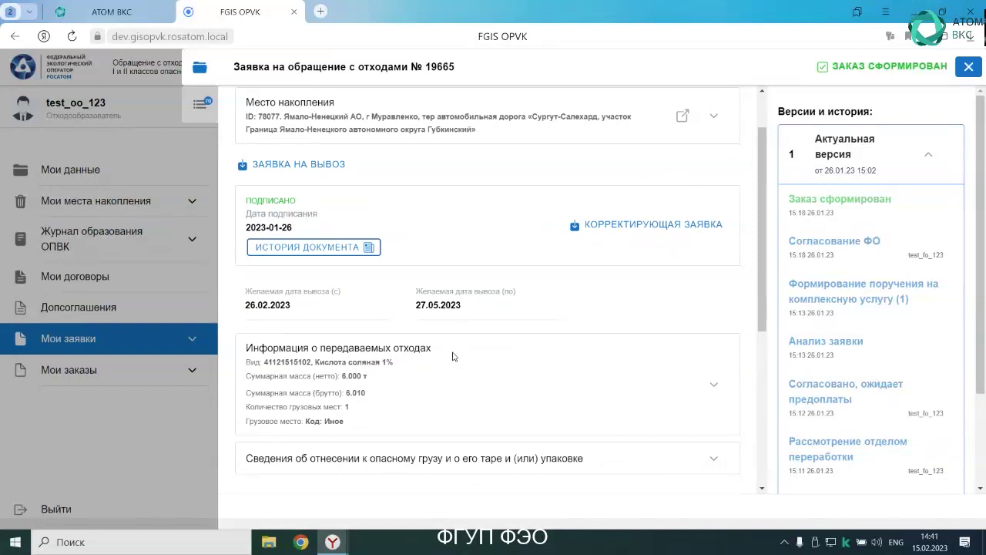
scroll(453, 356, down, 2)
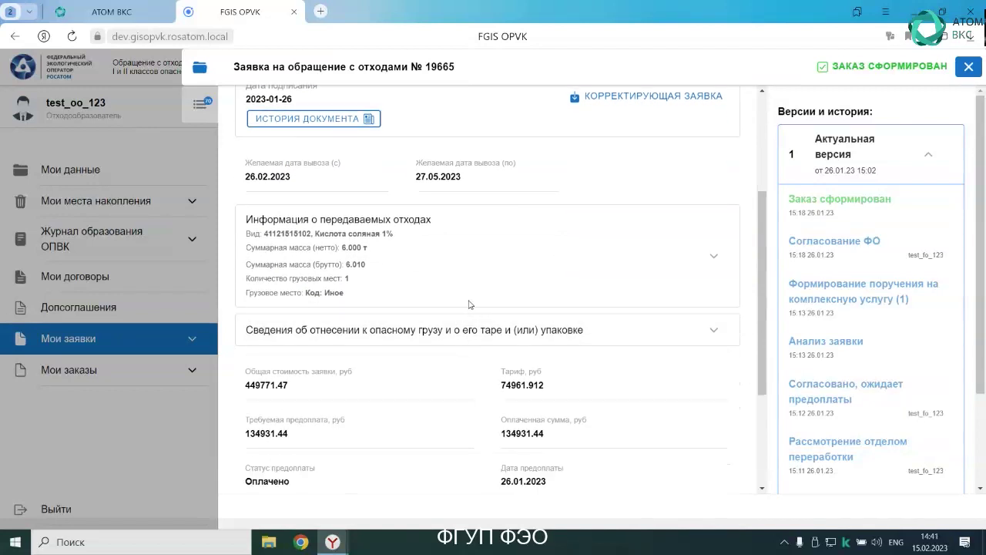
scroll(471, 304, up, 1)
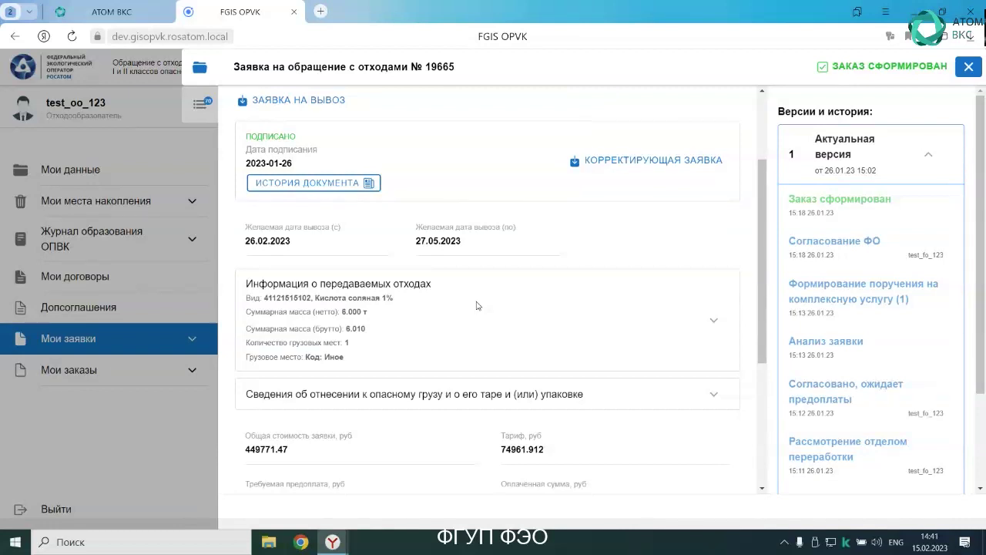
Step: Expand «Информация о передаваемых отходах», examine the waste passport scan, masses and container return details, and collapse the section
click(714, 321)
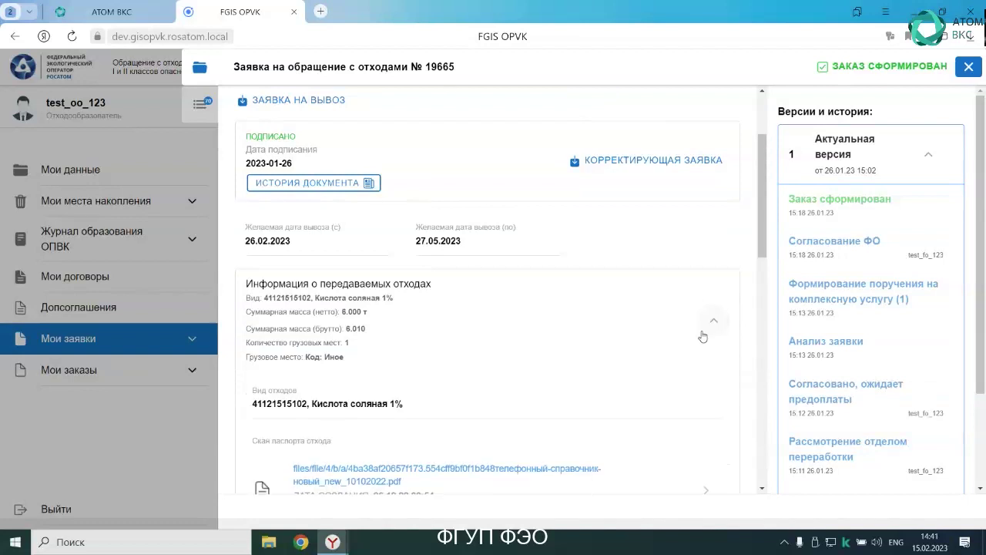
scroll(683, 339, down, 1)
scroll(683, 340, down, 1)
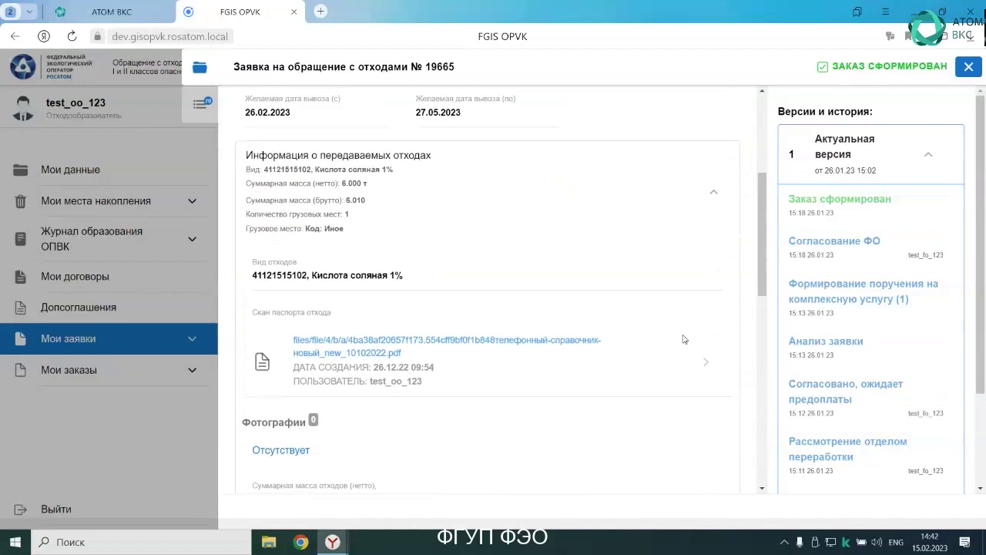
scroll(683, 339, down, 1)
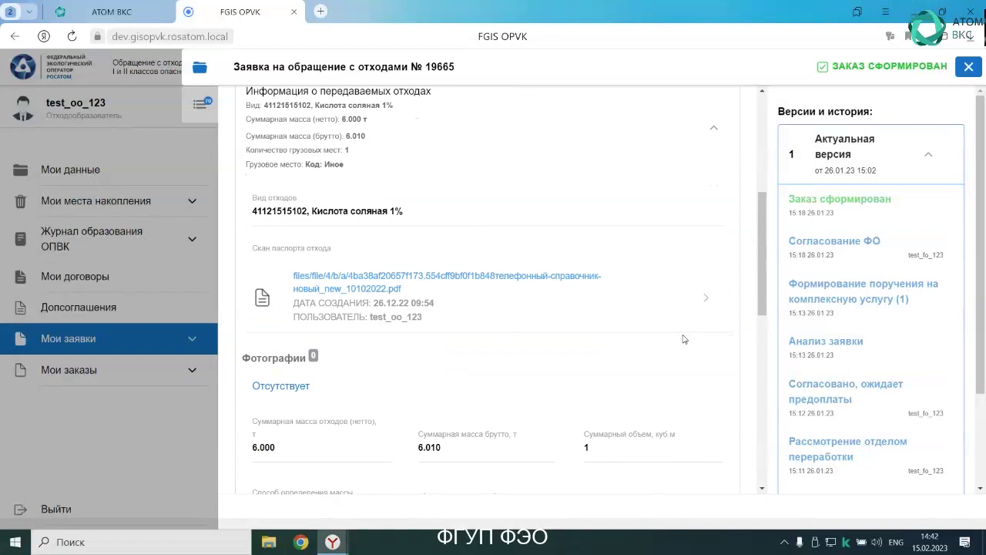
scroll(683, 340, down, 2)
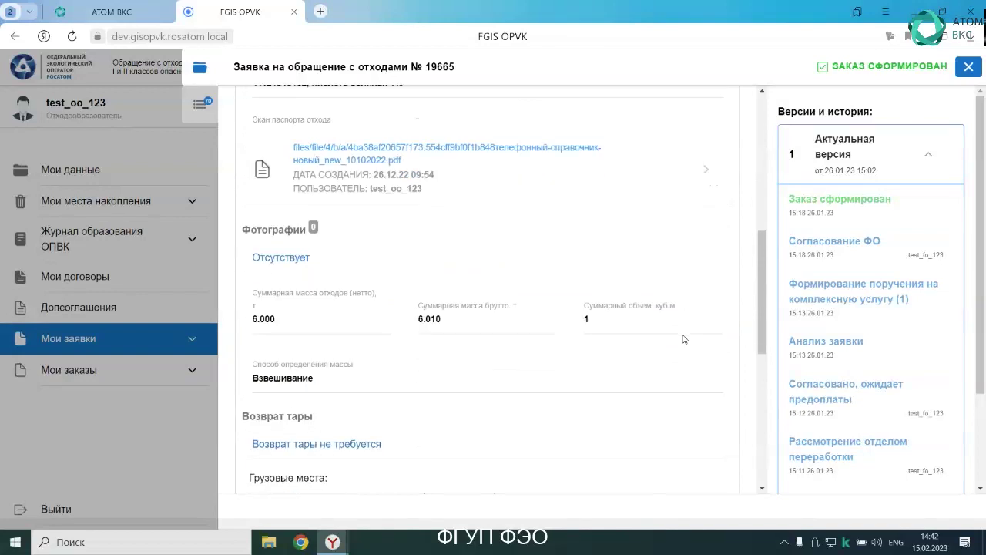
scroll(682, 339, up, 4)
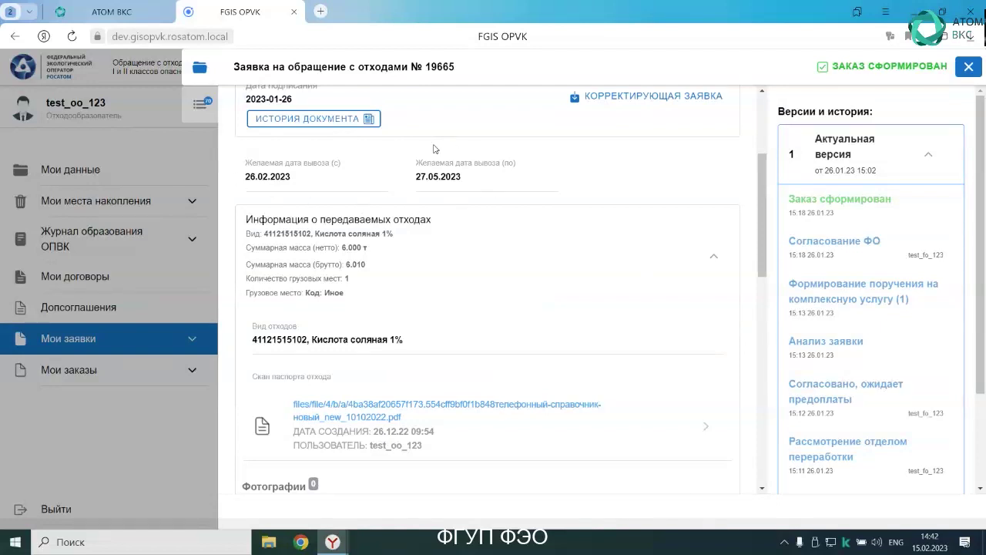
scroll(451, 226, up, 1)
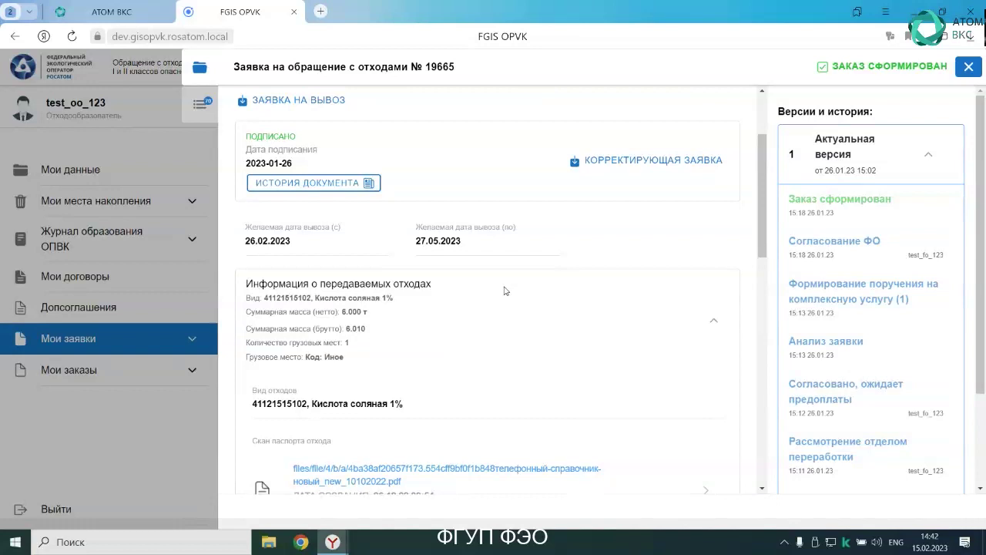
scroll(506, 314, down, 1)
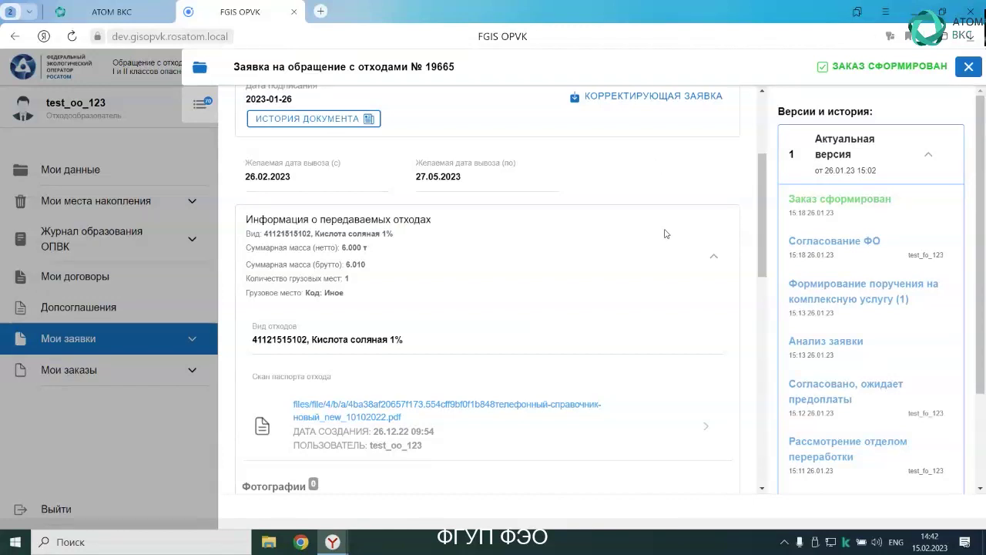
click(714, 255)
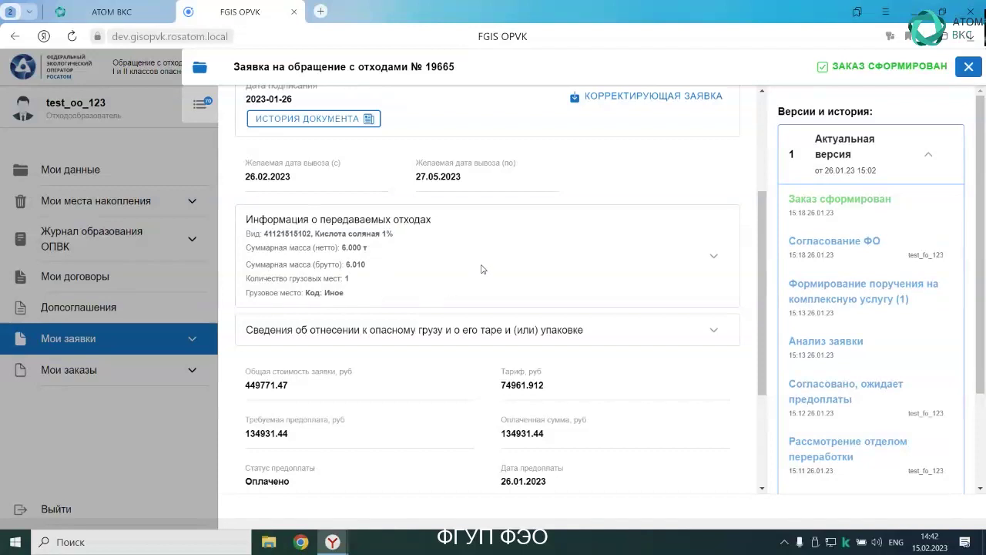
Step: Reopen the transferred waste section and examine the application from the passport scan through the cargo places to the cost and prepayment fields
scroll(493, 260, down, 2)
scroll(509, 273, up, 4)
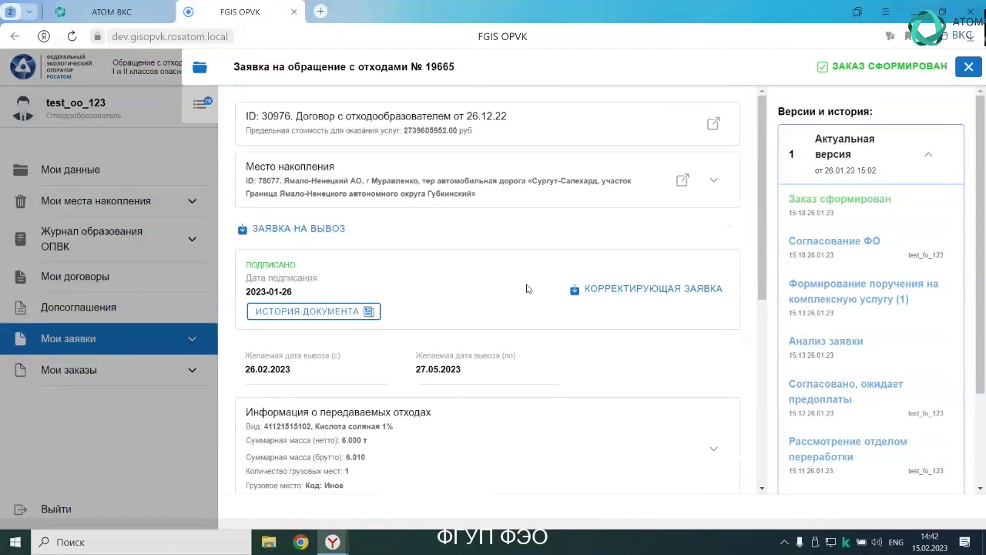
scroll(599, 281, down, 3)
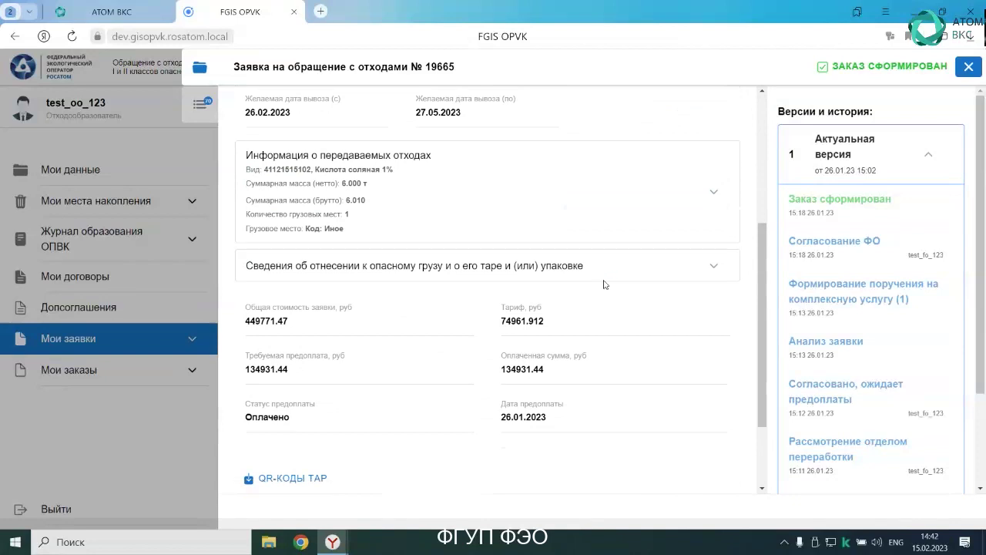
click(710, 201)
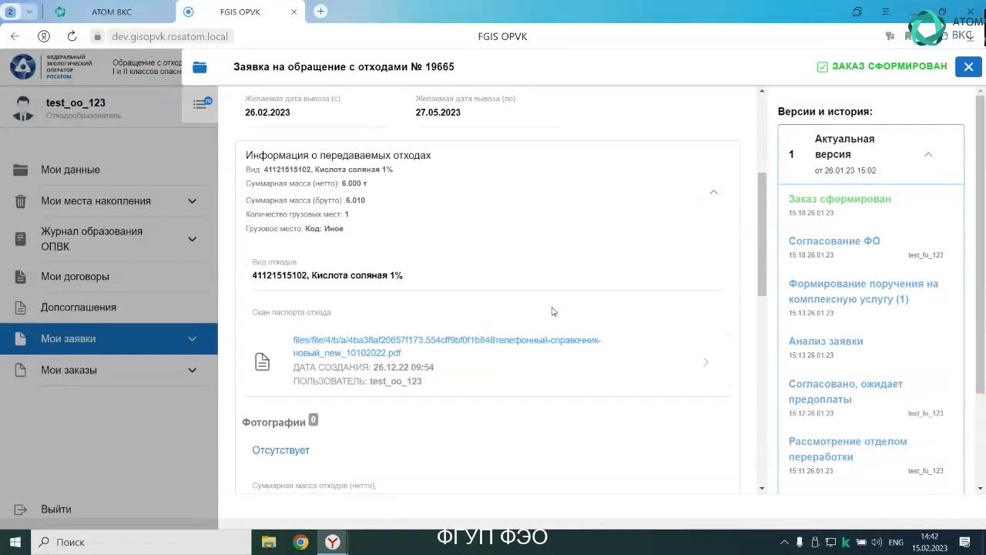
scroll(522, 323, down, 3)
scroll(502, 269, up, 2)
scroll(502, 300, down, 3)
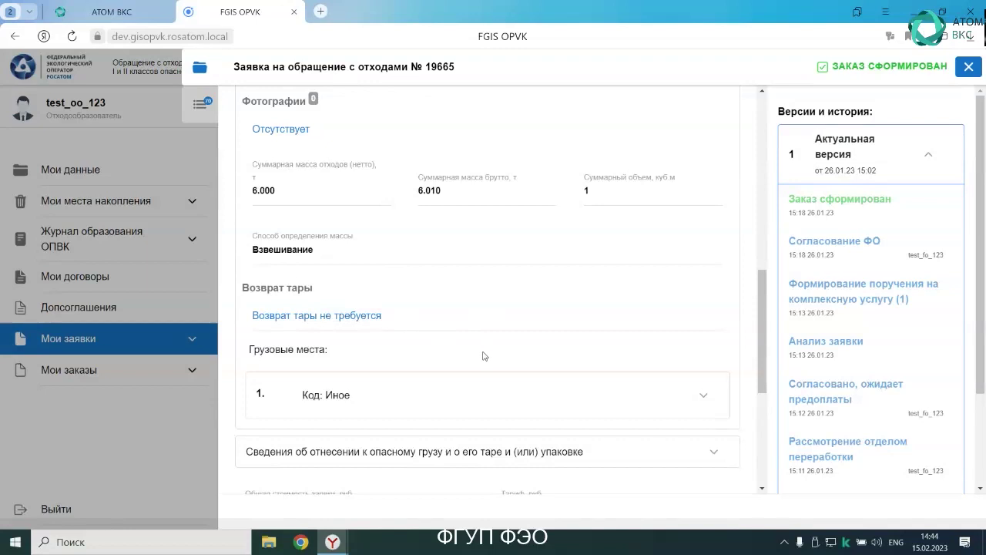
scroll(484, 356, down, 1)
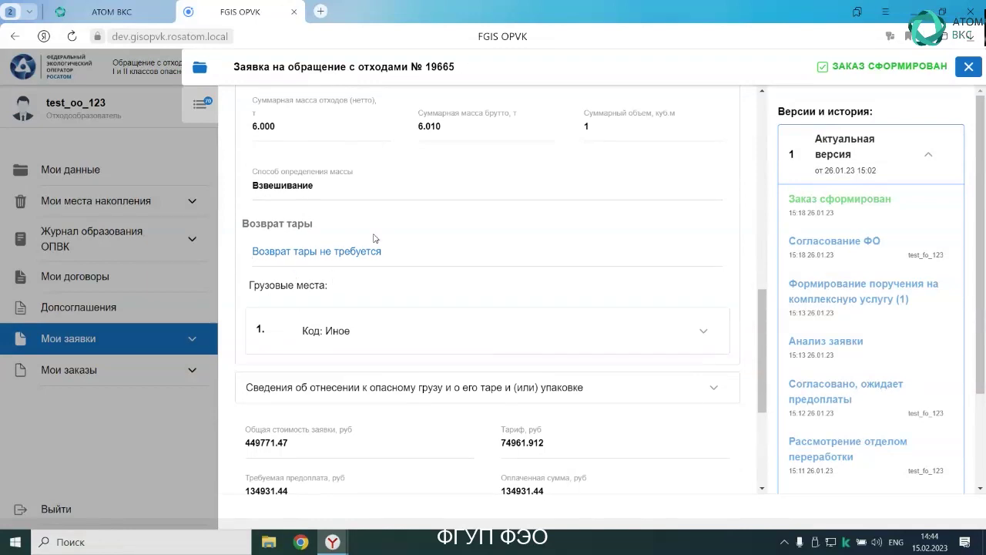
scroll(375, 240, up, 3)
scroll(387, 292, up, 3)
scroll(408, 297, up, 1)
scroll(455, 320, down, 4)
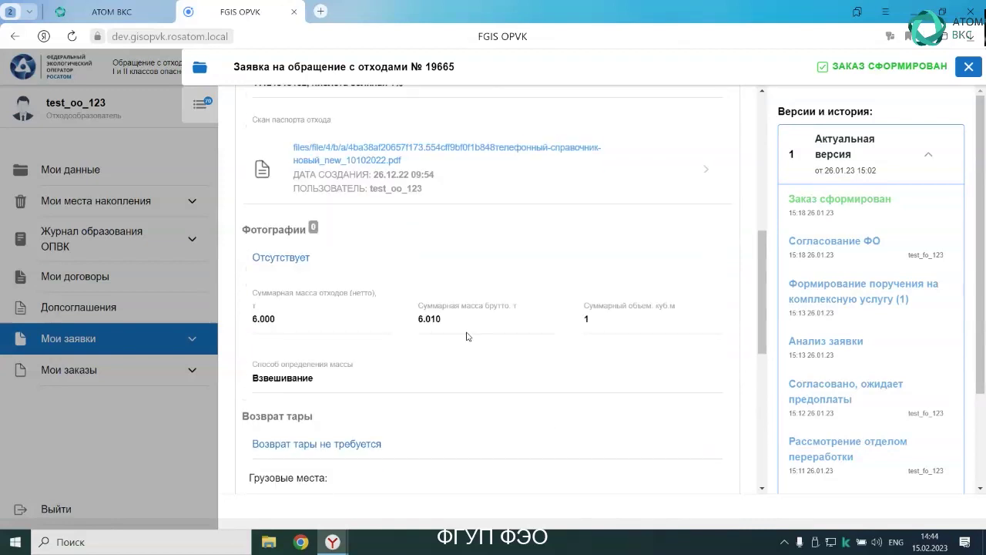
scroll(466, 336, down, 5)
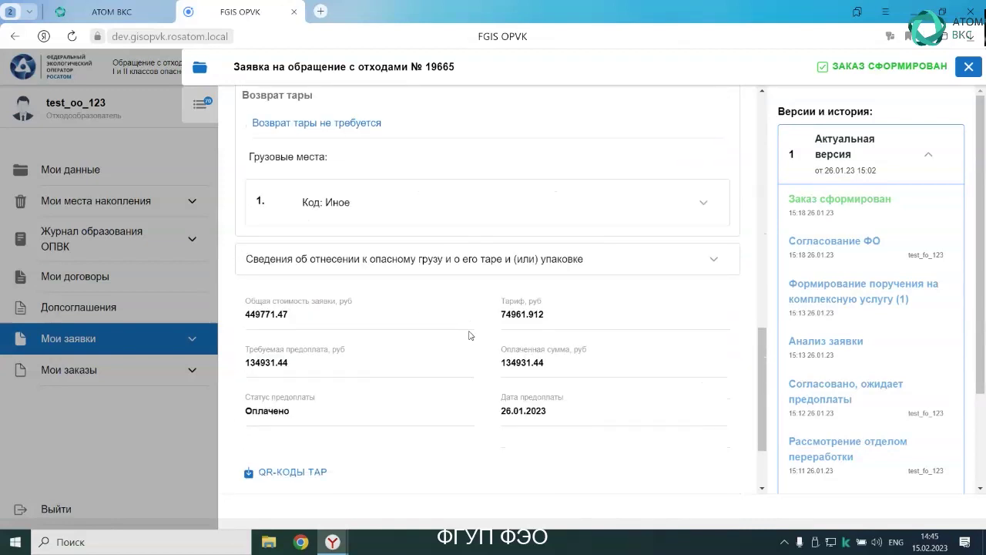
Step: Expand the first cargo place and the dangerous cargo section, and review their details along with the application's version history
click(700, 212)
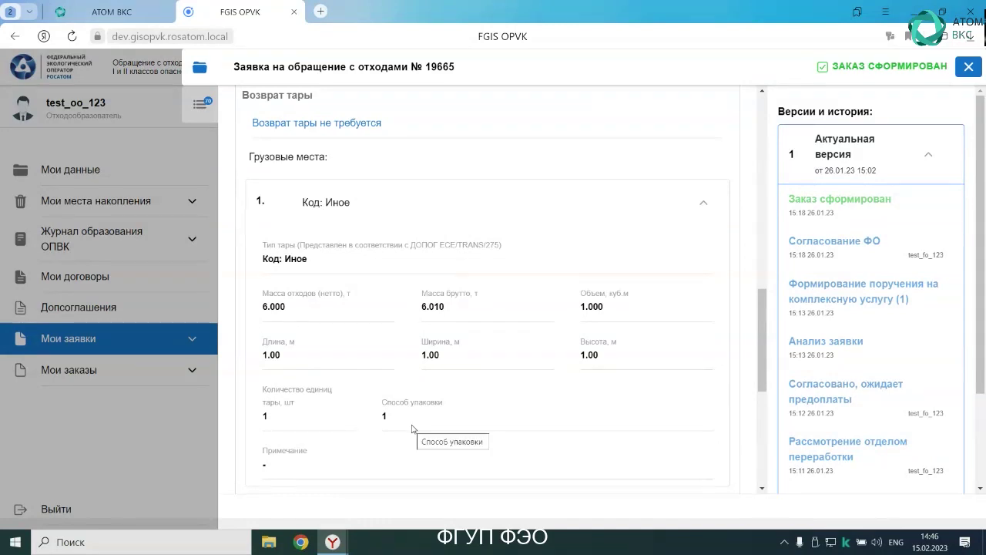
scroll(412, 428, down, 2)
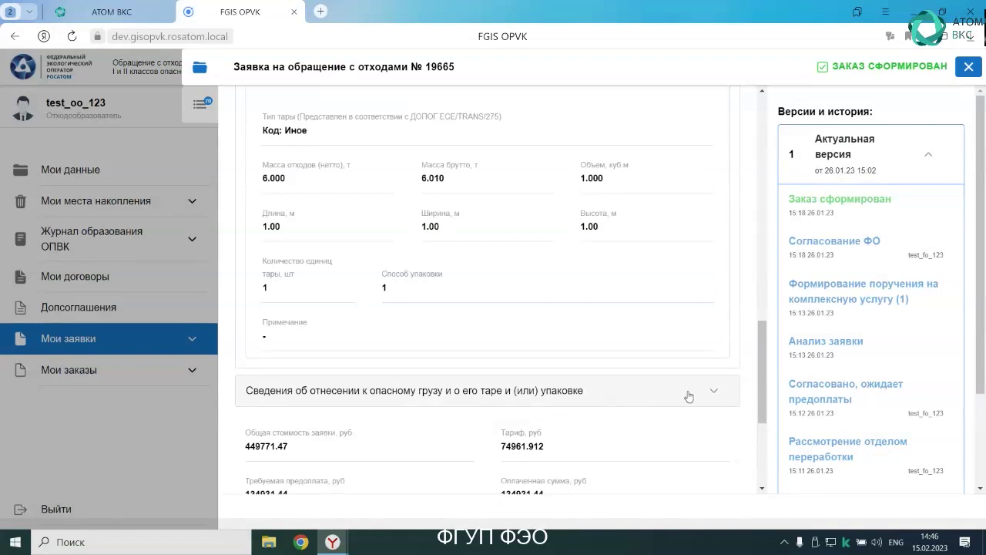
click(713, 394)
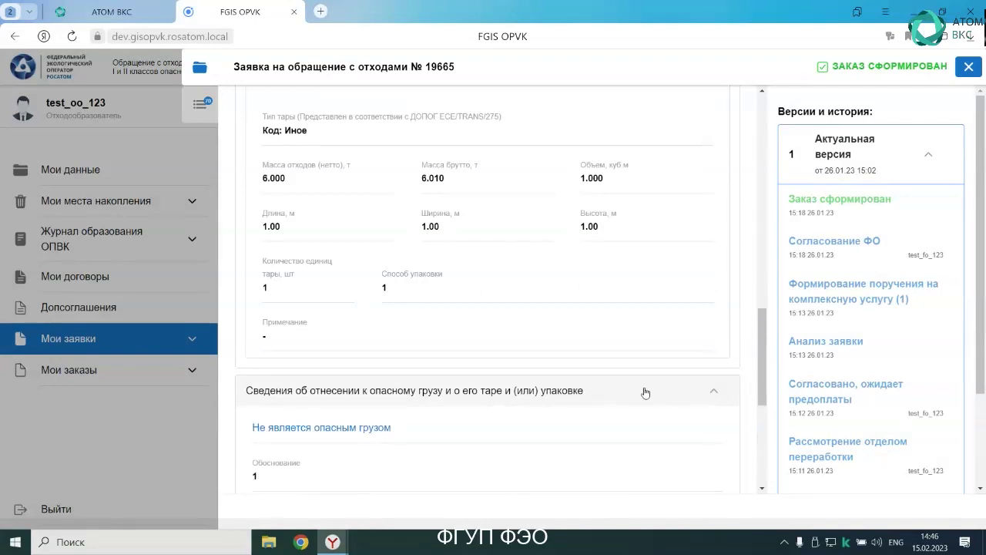
scroll(646, 393, down, 3)
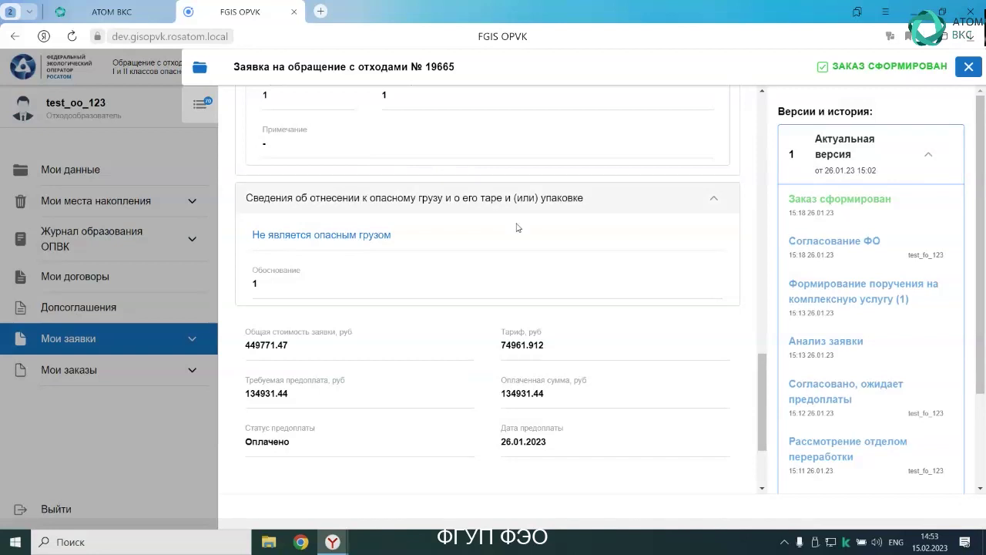
scroll(778, 314, down, 2)
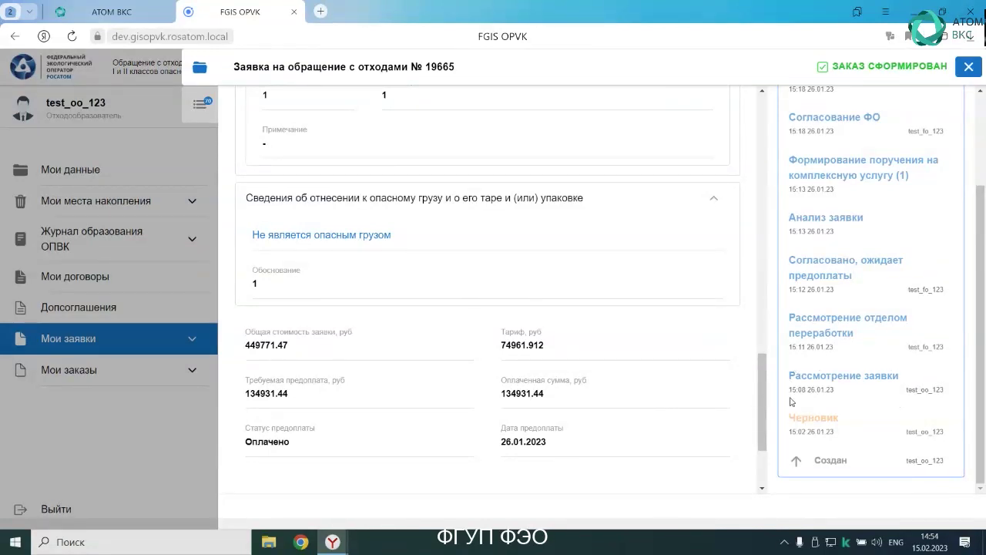
Step: Review the application from its signed removal request and desired dates down to the prepayment details, container QR codes, and linked removal order
scroll(868, 394, up, 1)
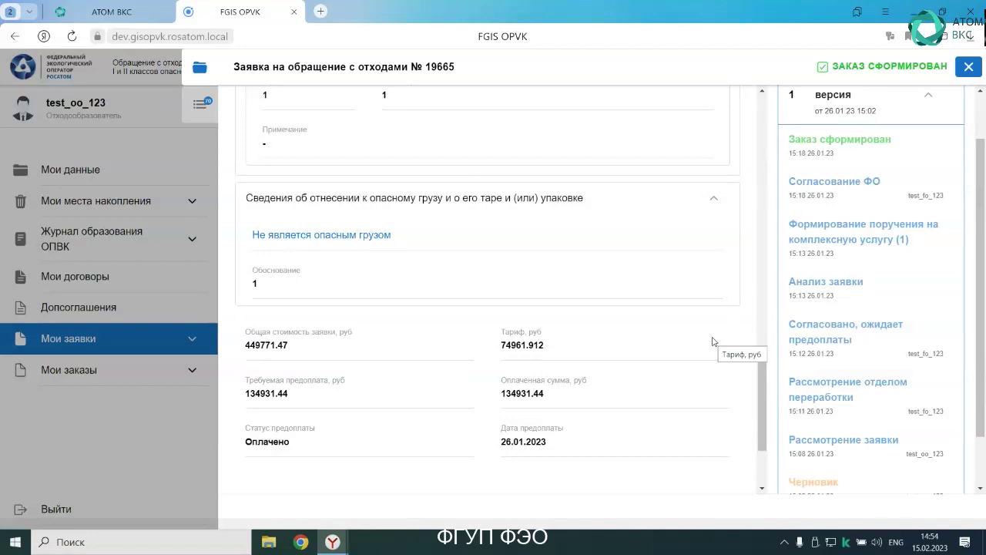
scroll(713, 341, up, 1)
scroll(713, 343, up, 15)
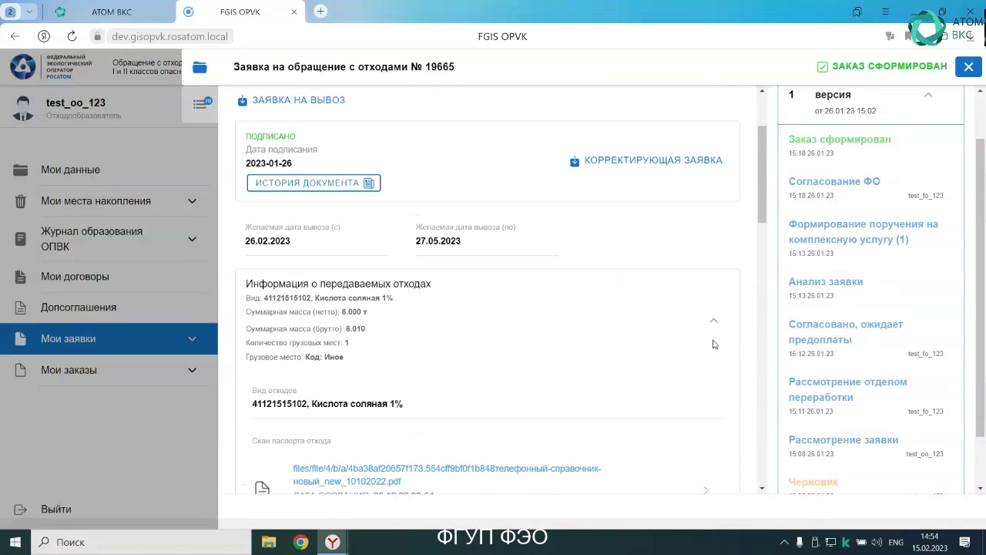
scroll(714, 344, up, 3)
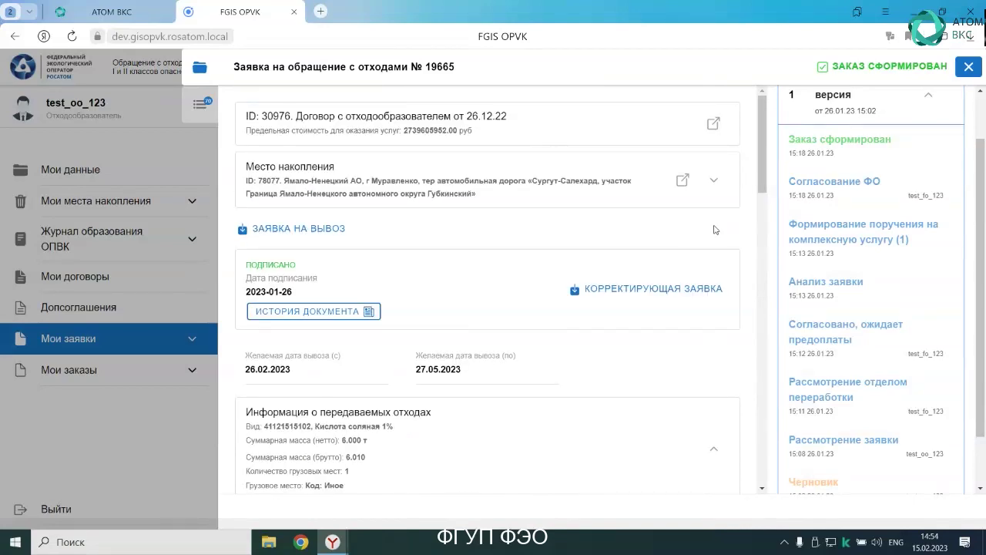
scroll(717, 231, down, 15)
scroll(713, 270, down, 10)
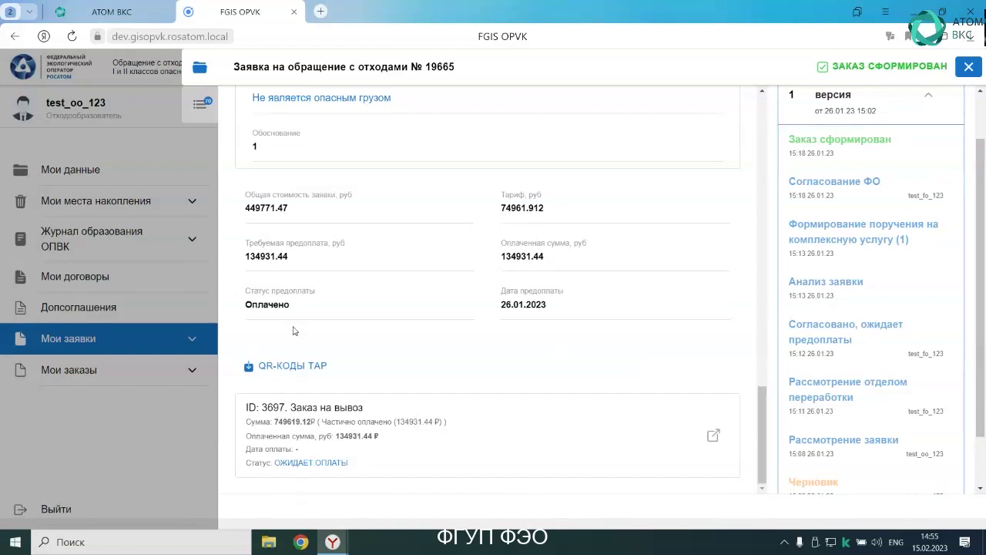
scroll(293, 330, up, 1)
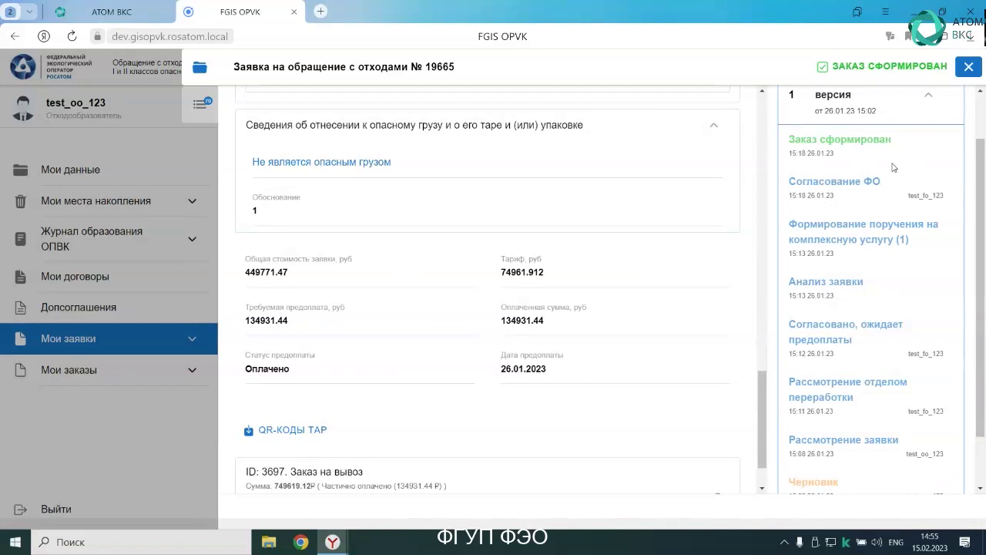
Step: Open the «QR-коды тар» document, examine the code and the container details beneath it, and close the document
click(310, 431)
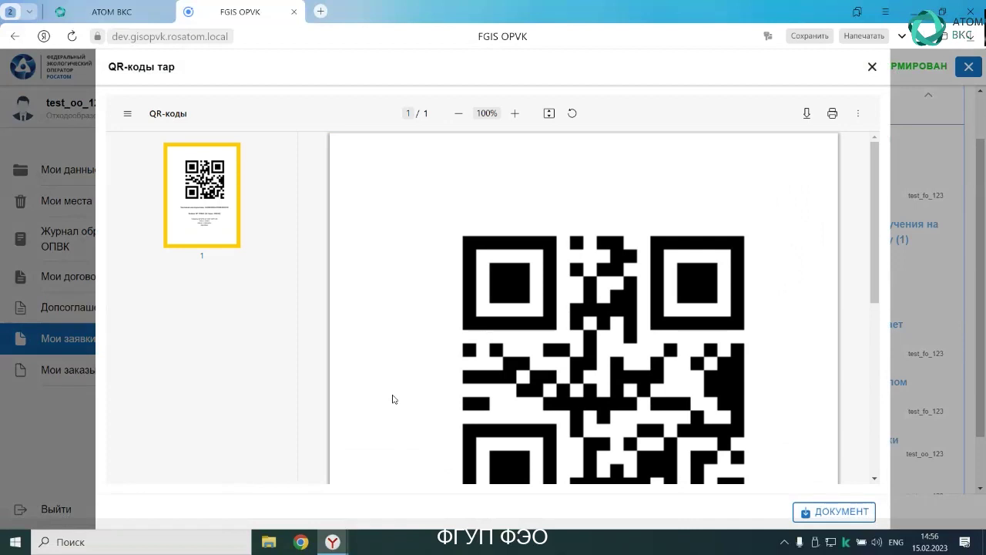
scroll(392, 399, down, 3)
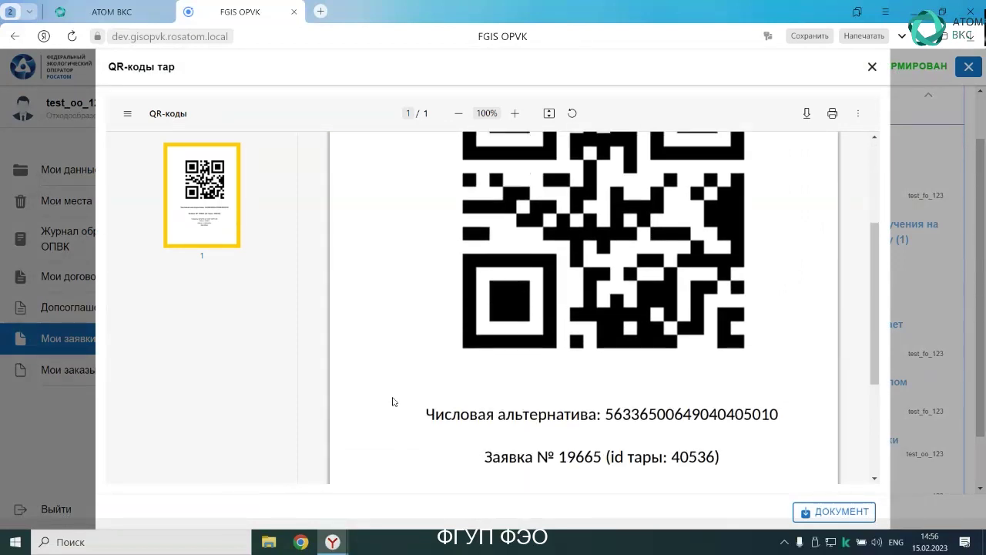
scroll(392, 401, down, 3)
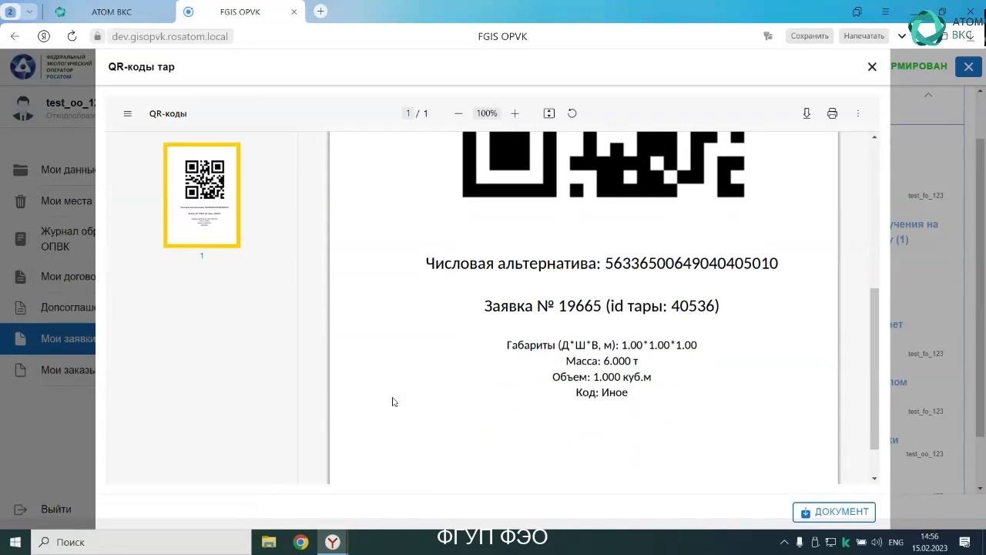
scroll(392, 402, down, 1)
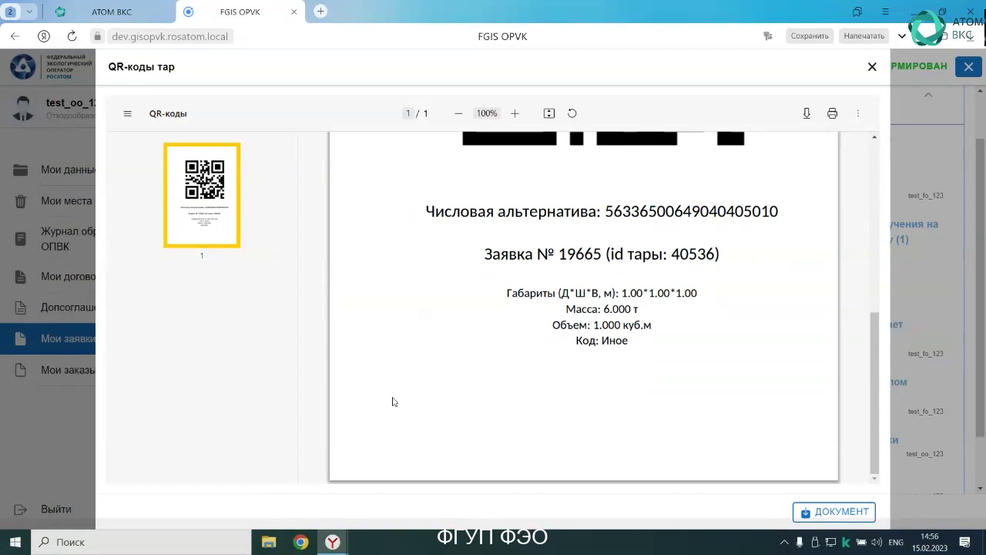
scroll(396, 400, up, 6)
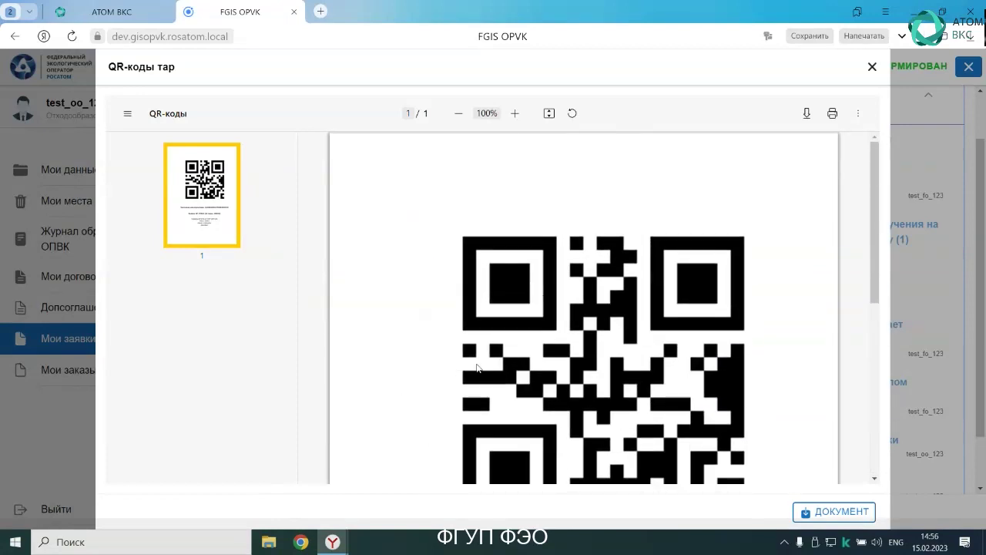
click(872, 67)
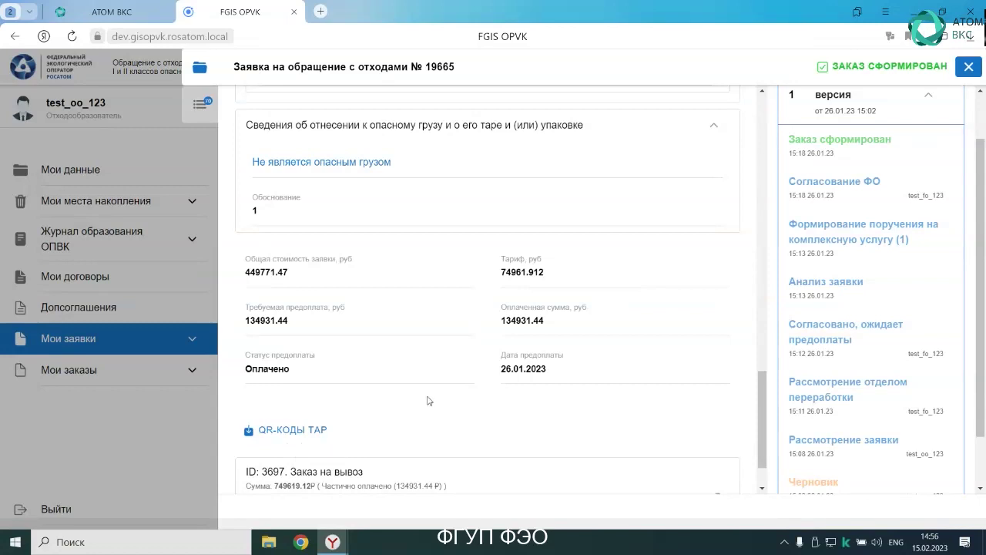
Step: Go to «Мои заказы» and filter the orders by the status «Заказ выполнен»
scroll(668, 347, up, 3)
scroll(639, 348, up, 10)
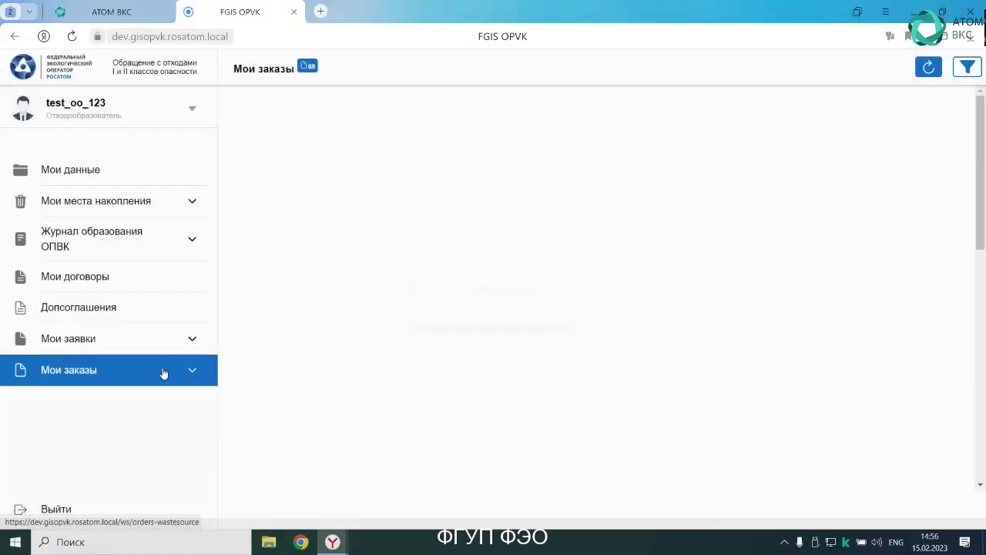
click(968, 71)
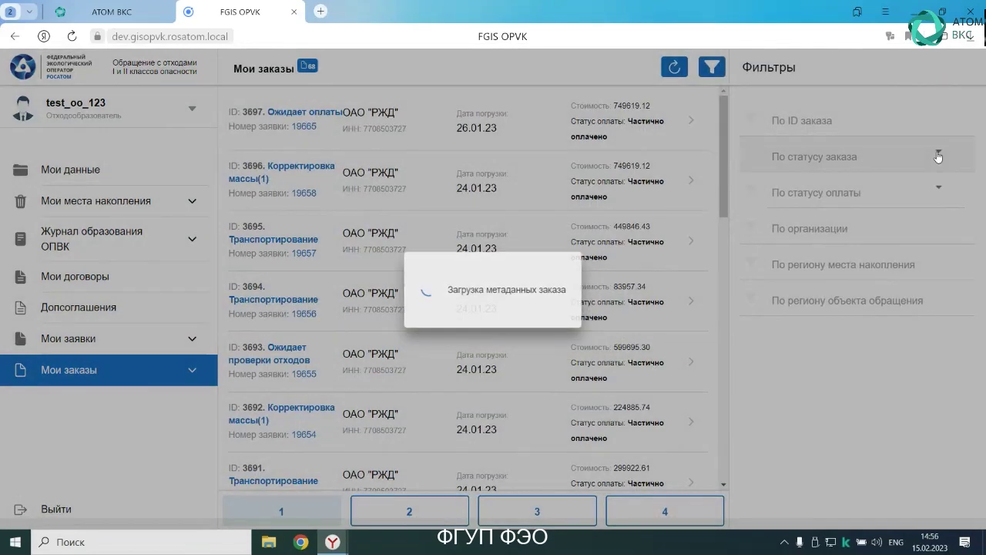
click(939, 156)
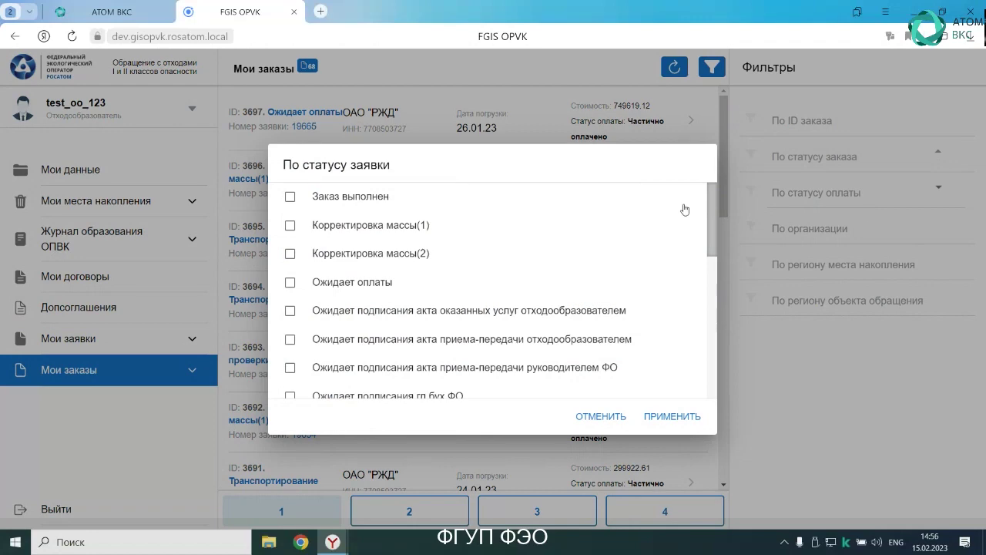
click(290, 197)
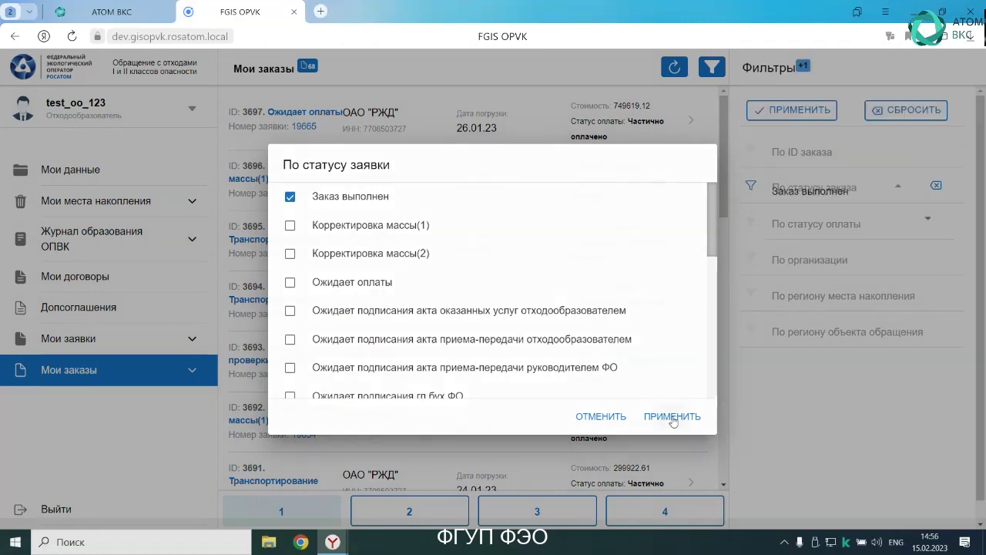
click(672, 417)
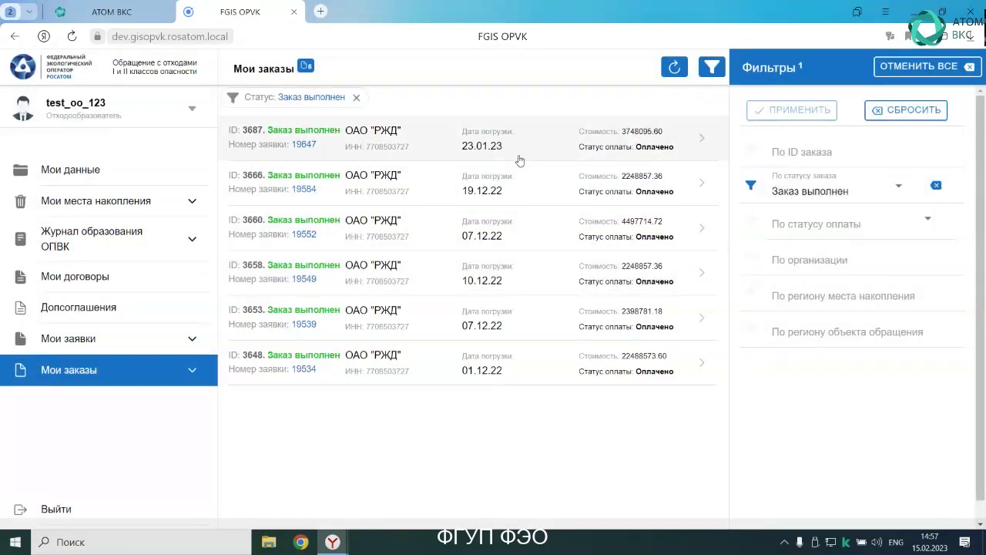
Step: Open the first completed order in the filtered list and review its status history down to the draft and creation entries
click(519, 159)
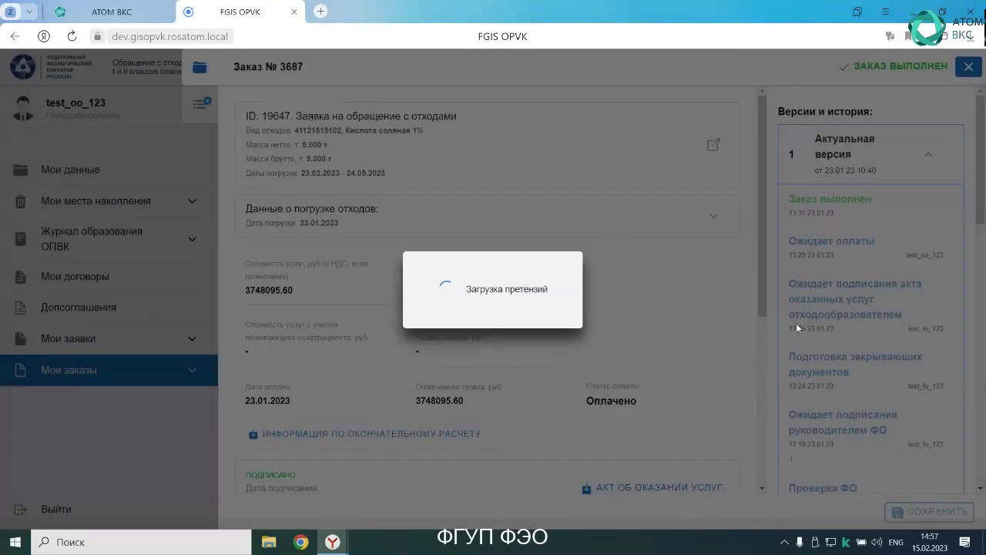
scroll(823, 314, down, 1)
scroll(824, 314, down, 3)
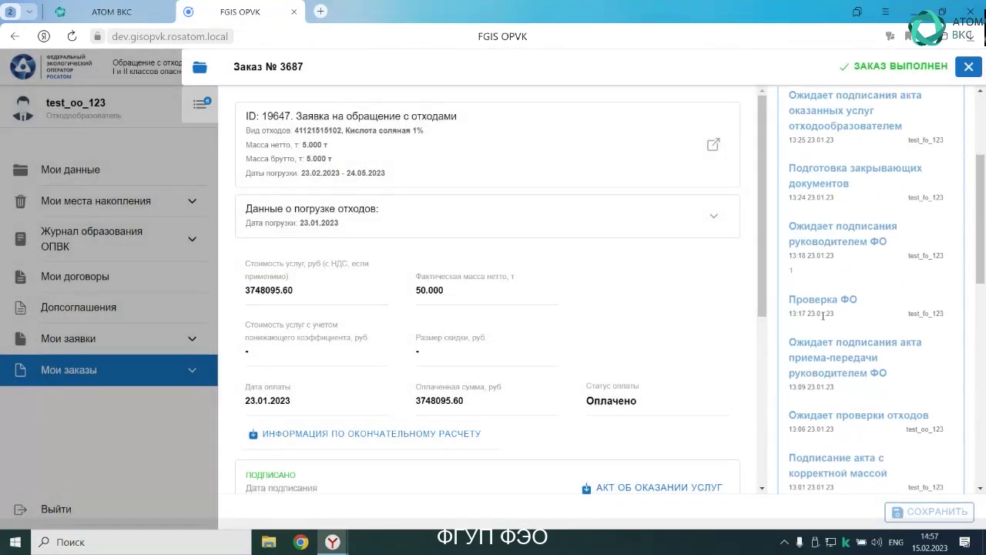
scroll(823, 300, down, 2)
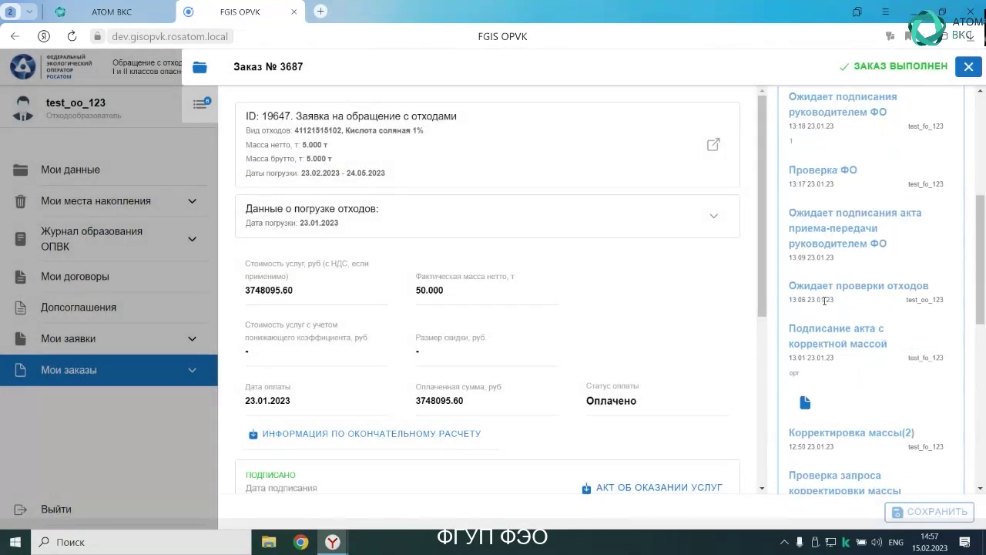
scroll(824, 304, down, 4)
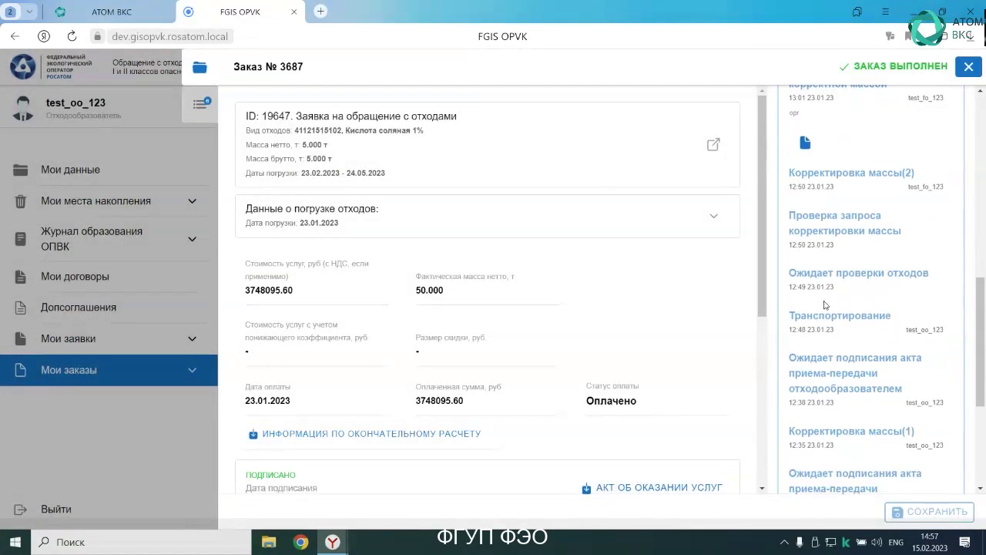
scroll(823, 306, down, 4)
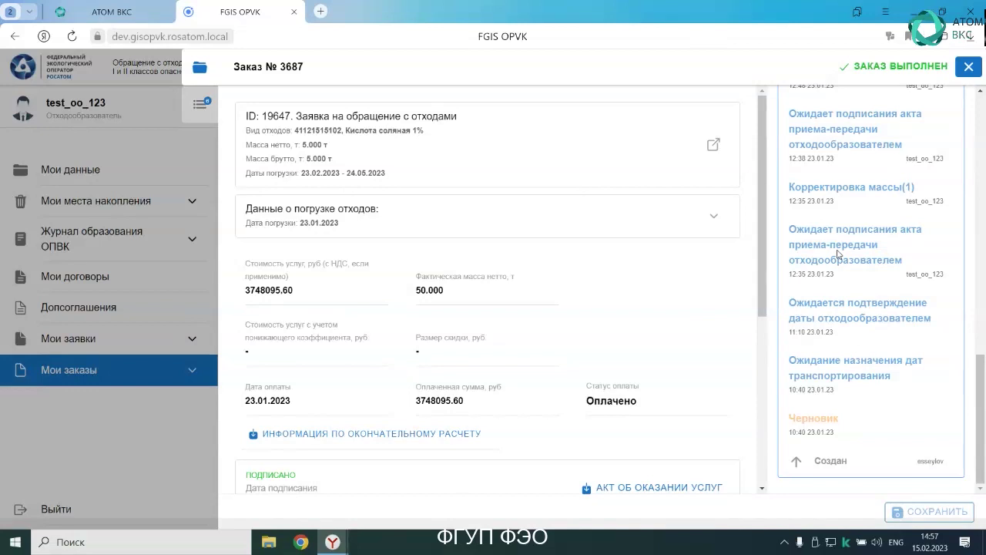
Step: Trace the order's status history from the draft through mass corrections, waste checks and act signing to «Заказ выполнен»
scroll(837, 208, up, 1)
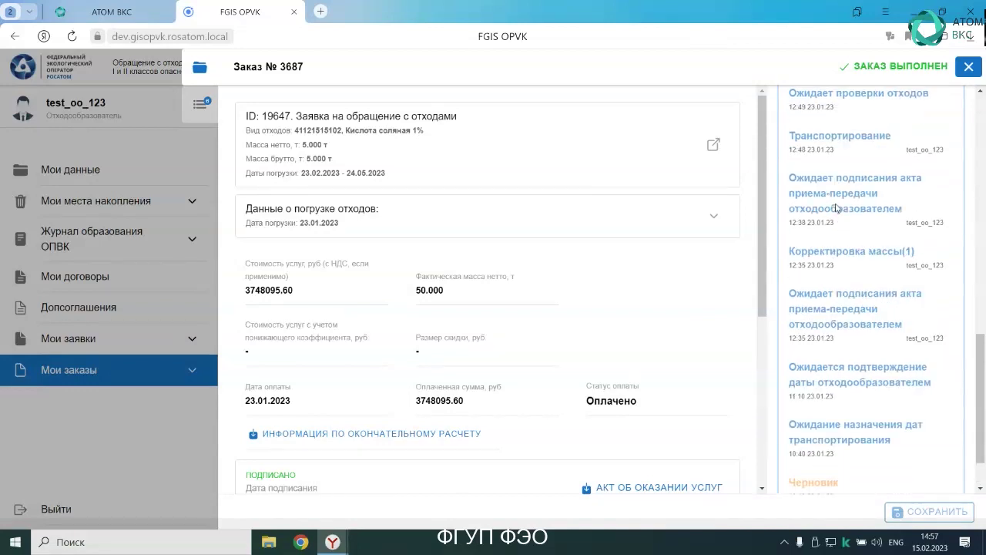
scroll(837, 208, up, 1)
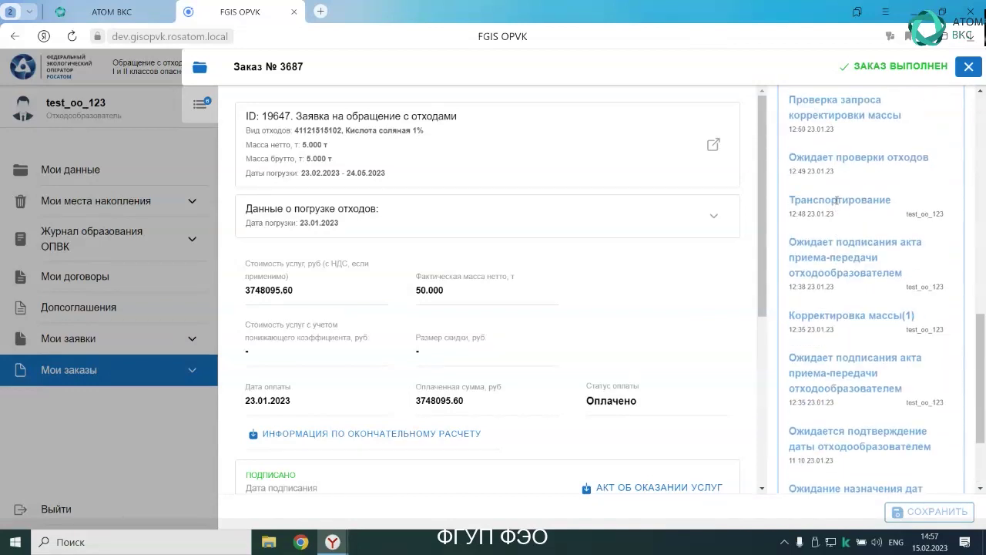
scroll(837, 202, up, 1)
scroll(839, 204, up, 1)
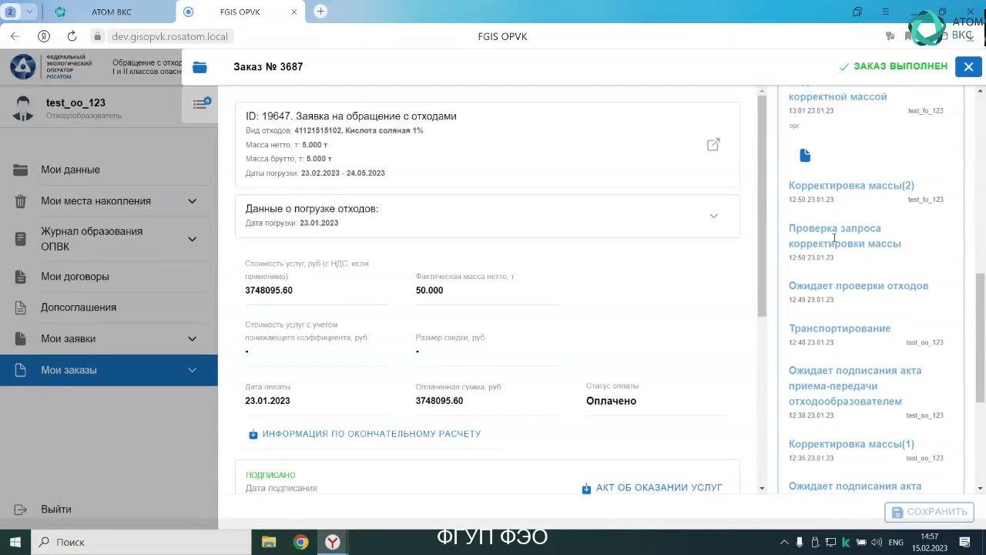
scroll(835, 238, up, 1)
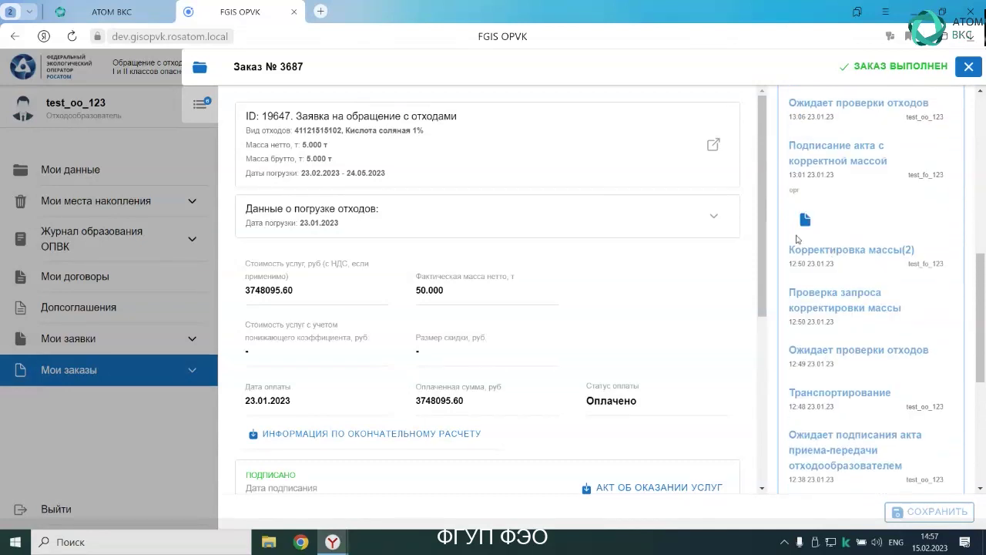
scroll(860, 257, up, 1)
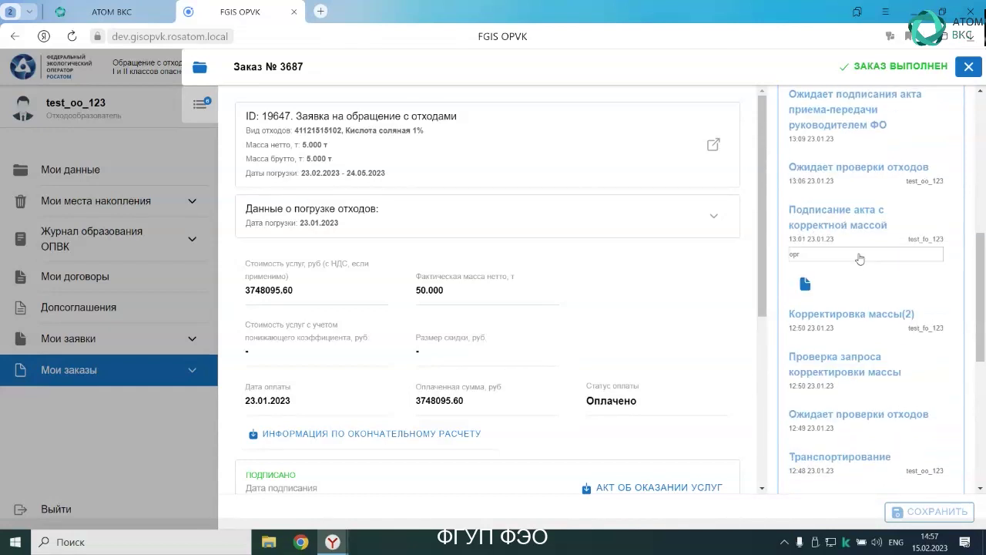
scroll(860, 258, up, 2)
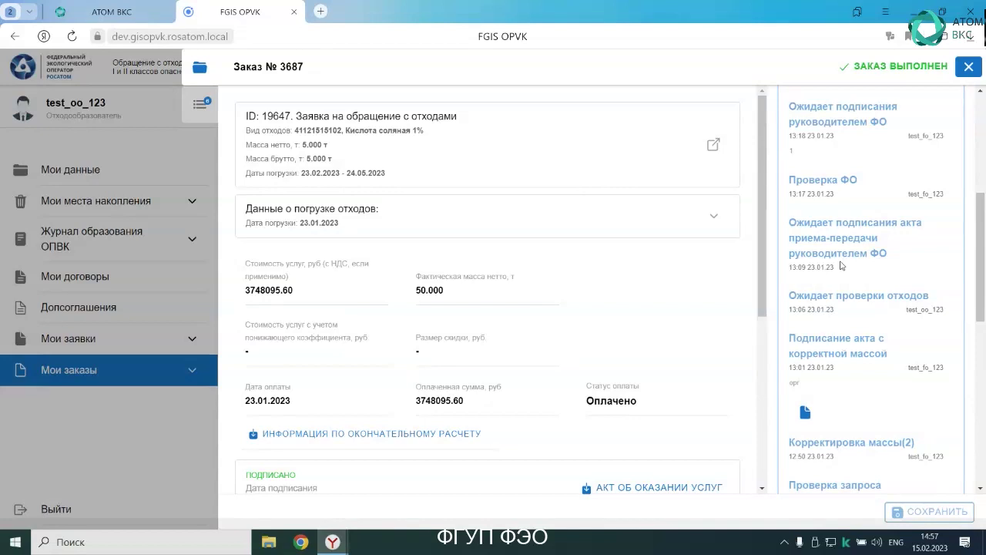
scroll(844, 239, up, 1)
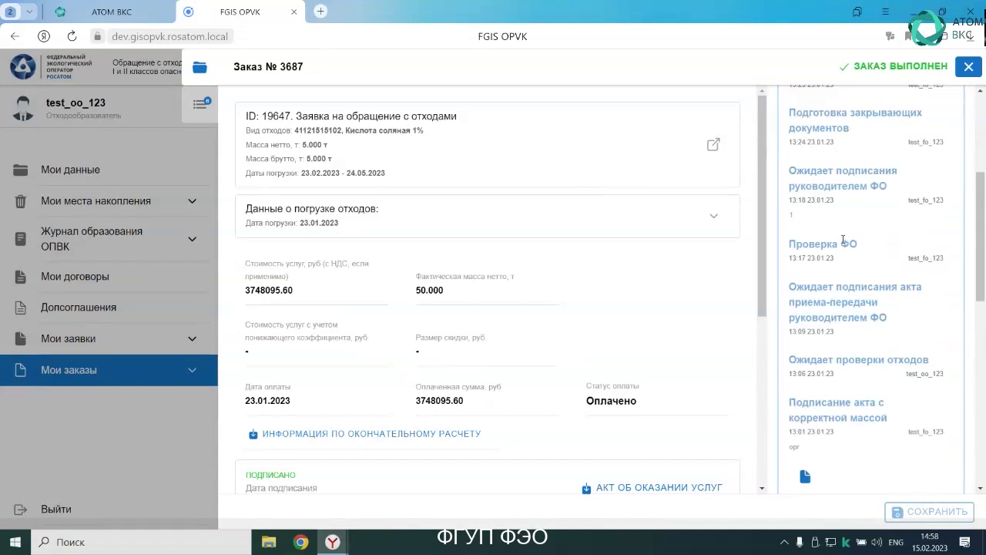
scroll(844, 239, up, 1)
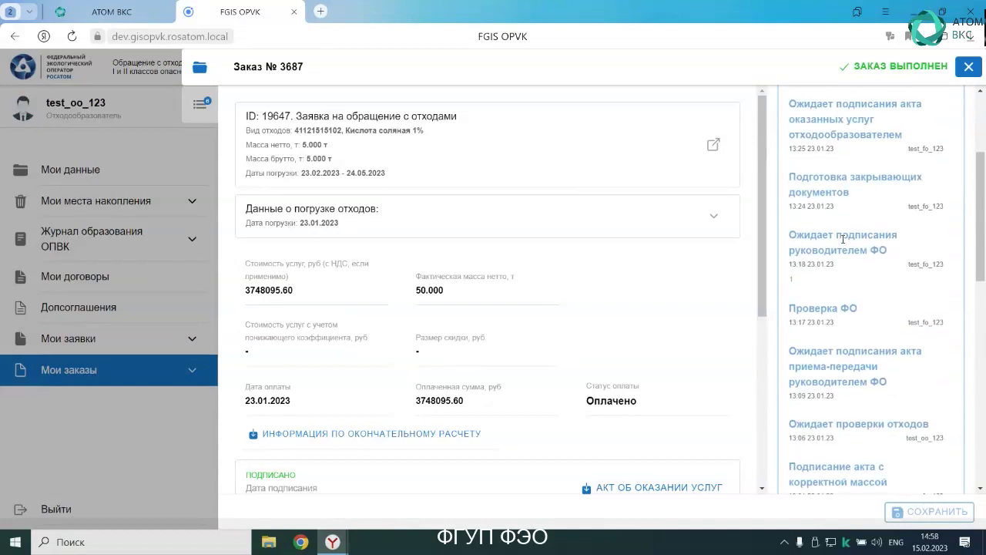
scroll(844, 239, up, 1)
scroll(844, 239, up, 1)
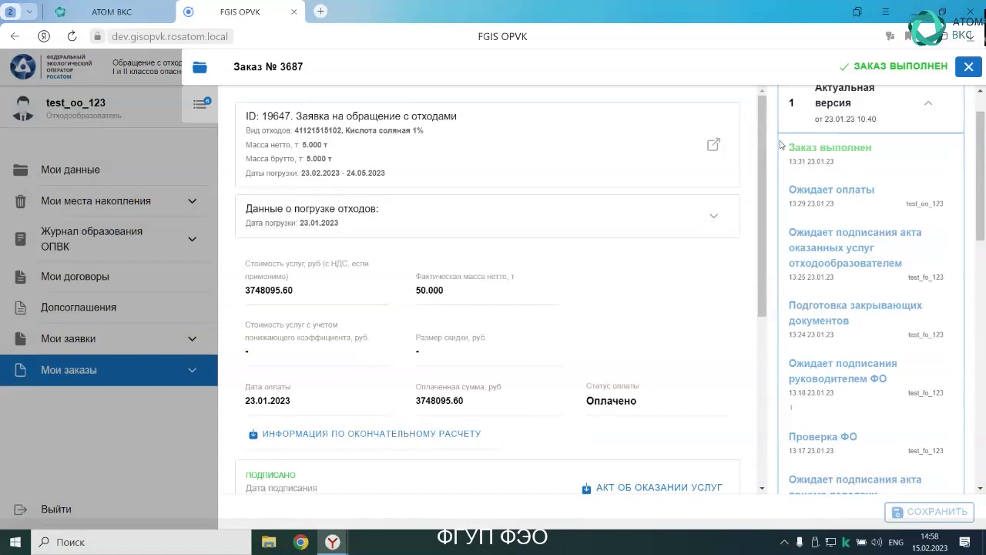
Step: Expand «Данные о погрузке отходов» and review the loading date and transport organization contacts alongside the order's status history
click(717, 222)
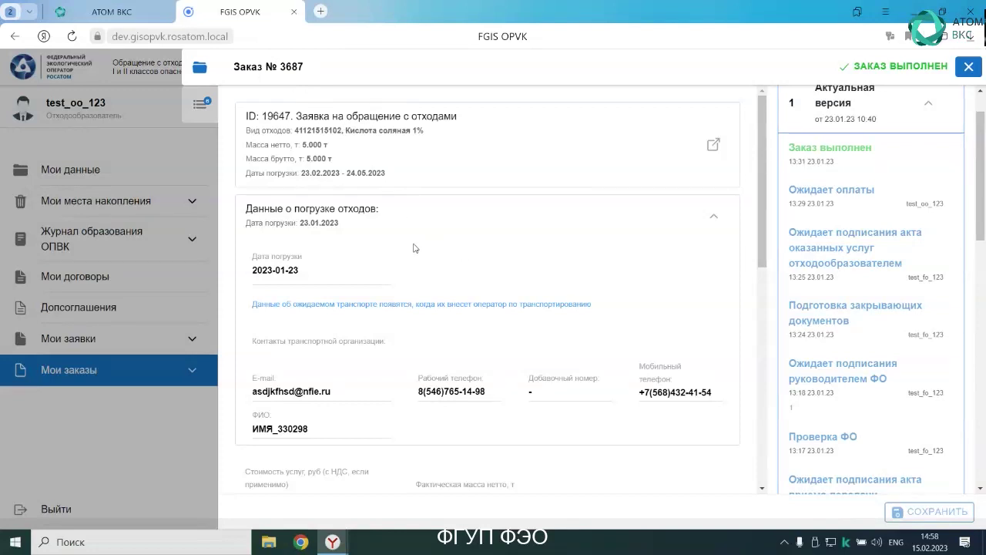
scroll(879, 316, down, 4)
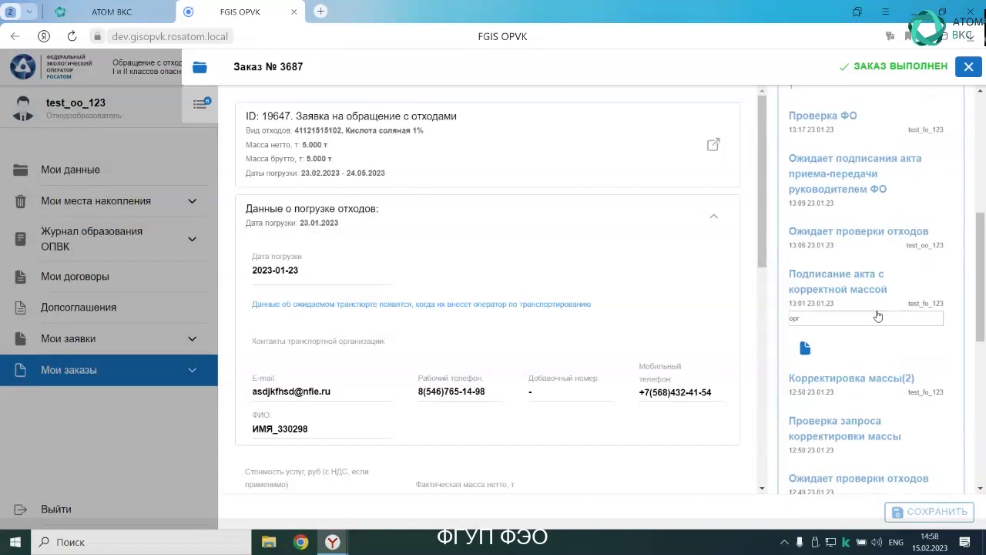
scroll(878, 316, down, 5)
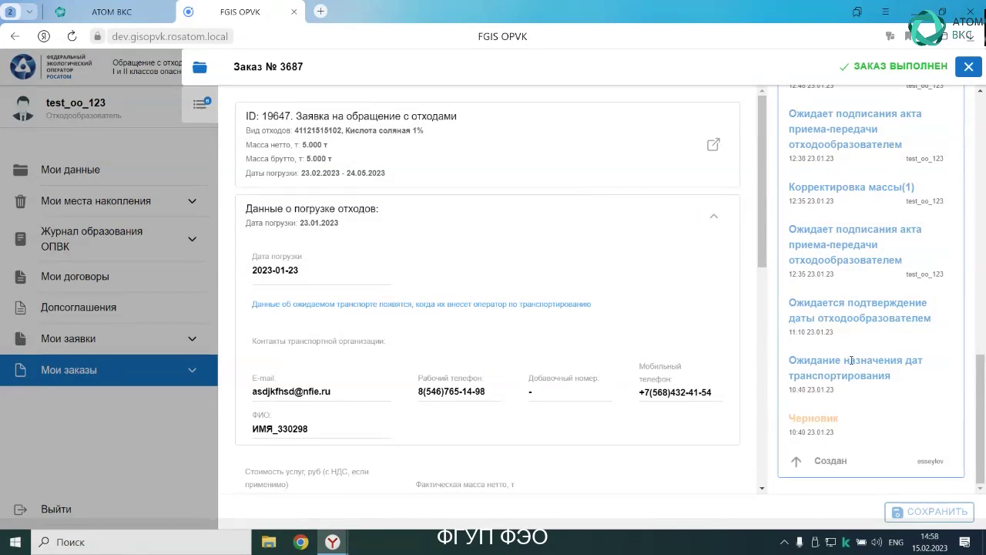
scroll(851, 360, up, 5)
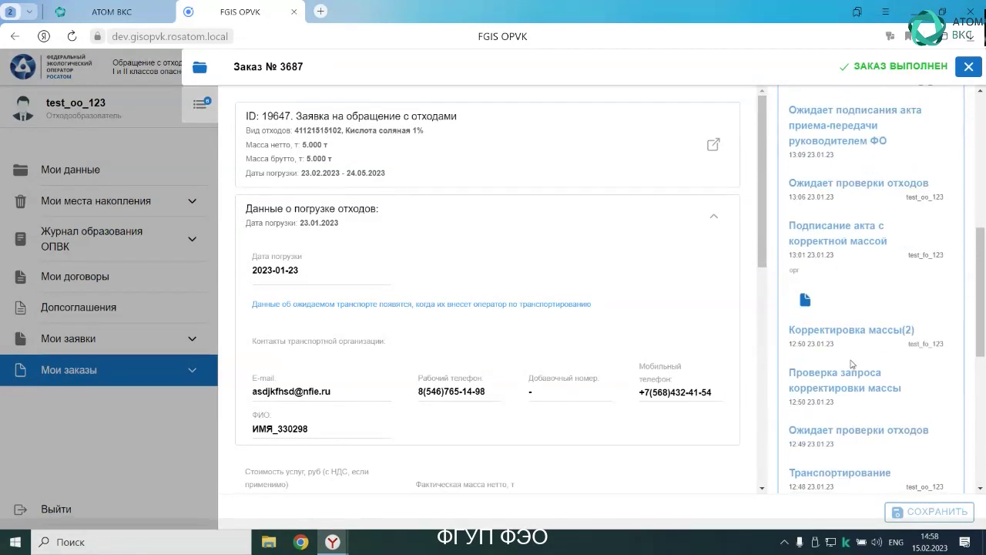
scroll(852, 363, up, 5)
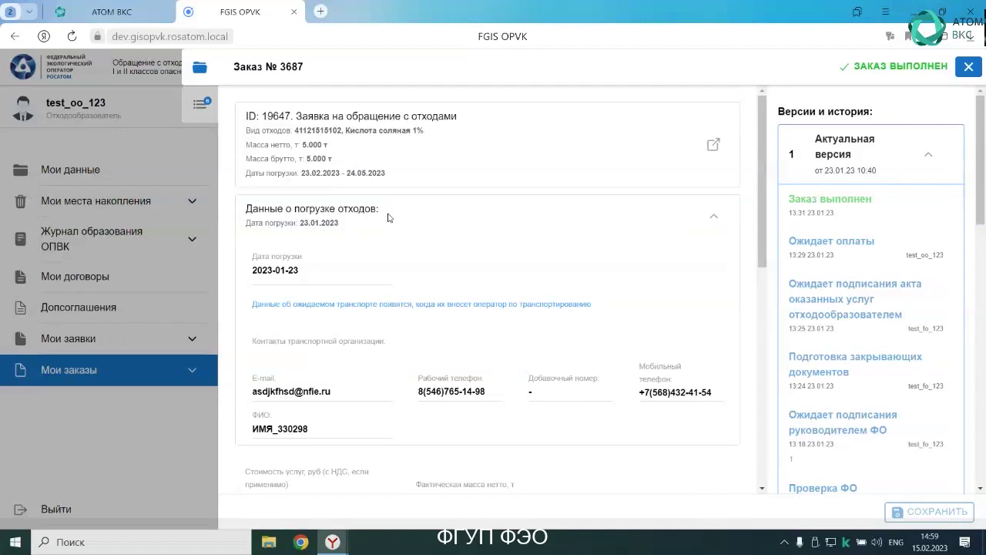
Step: Collapse and re-expand «Данные о погрузке отходов» and review the loading date, the expected-transport note and the transport organization's contact fields
click(715, 222)
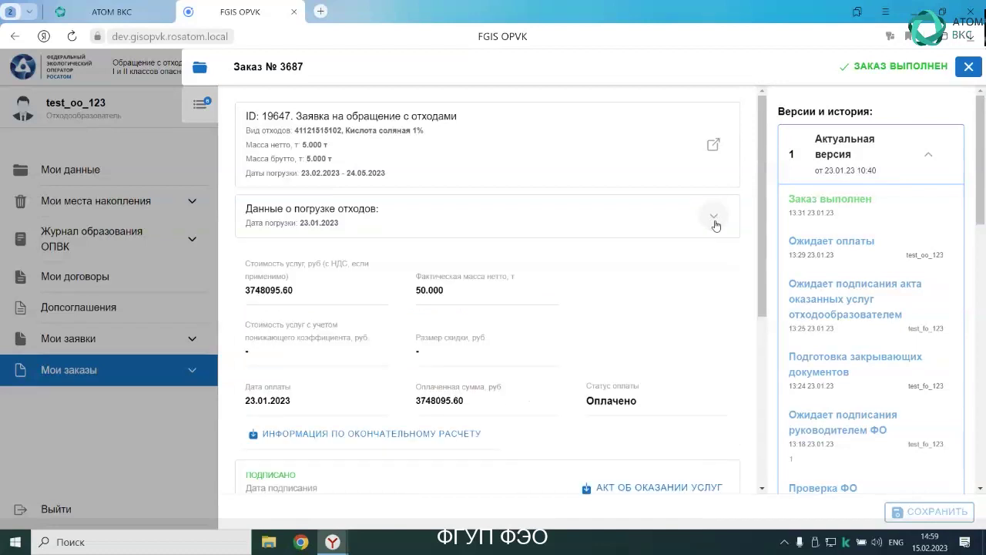
click(715, 224)
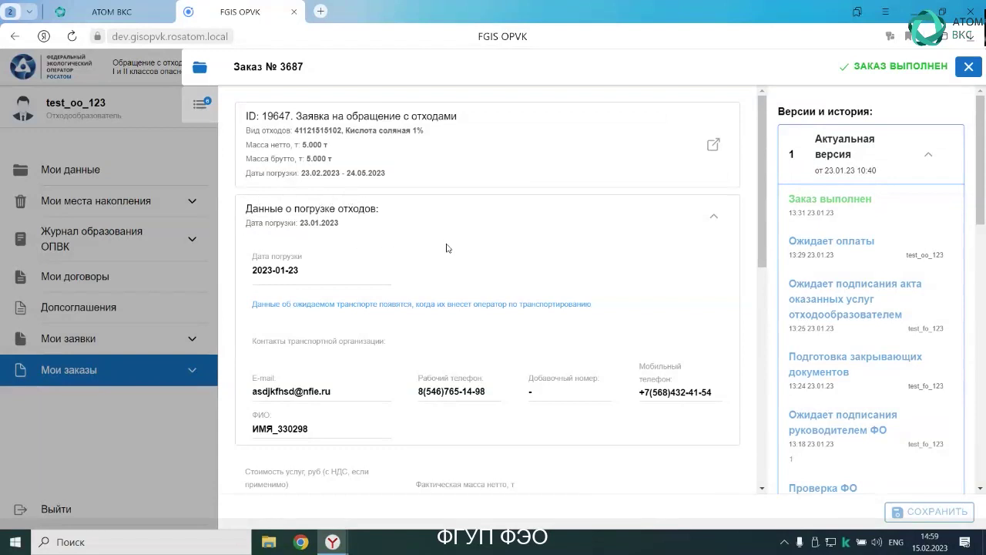
click(705, 221)
click(705, 222)
scroll(414, 234, down, 1)
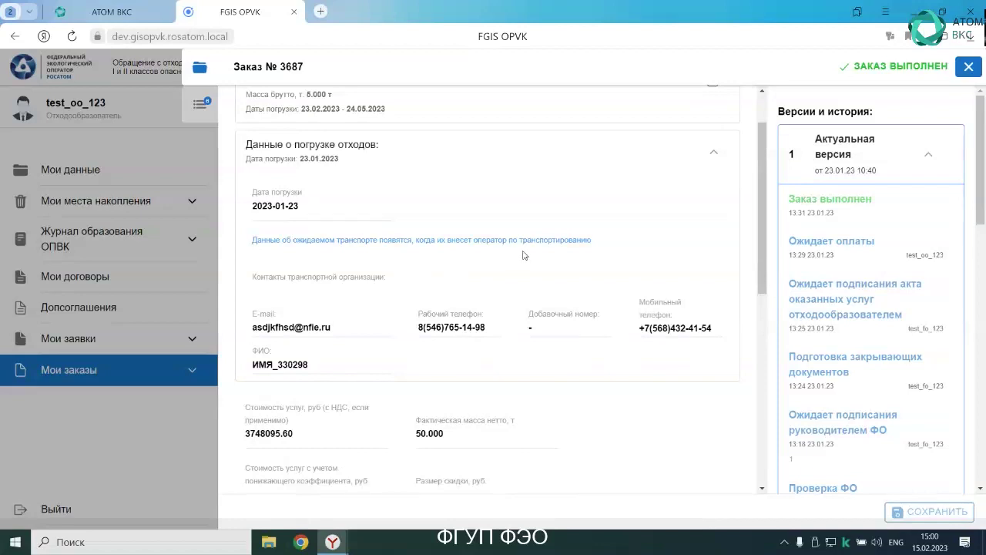
scroll(524, 256, up, 1)
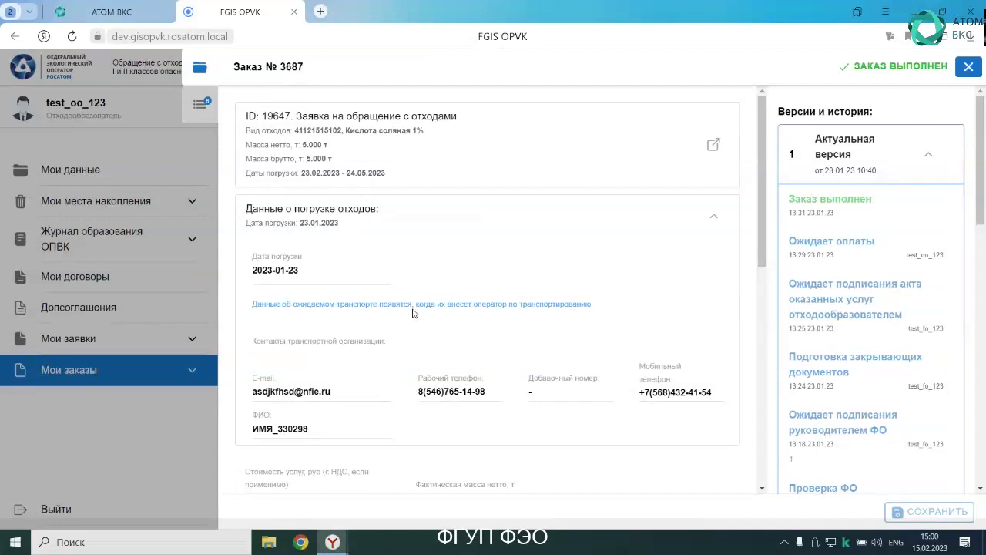
scroll(404, 314, down, 1)
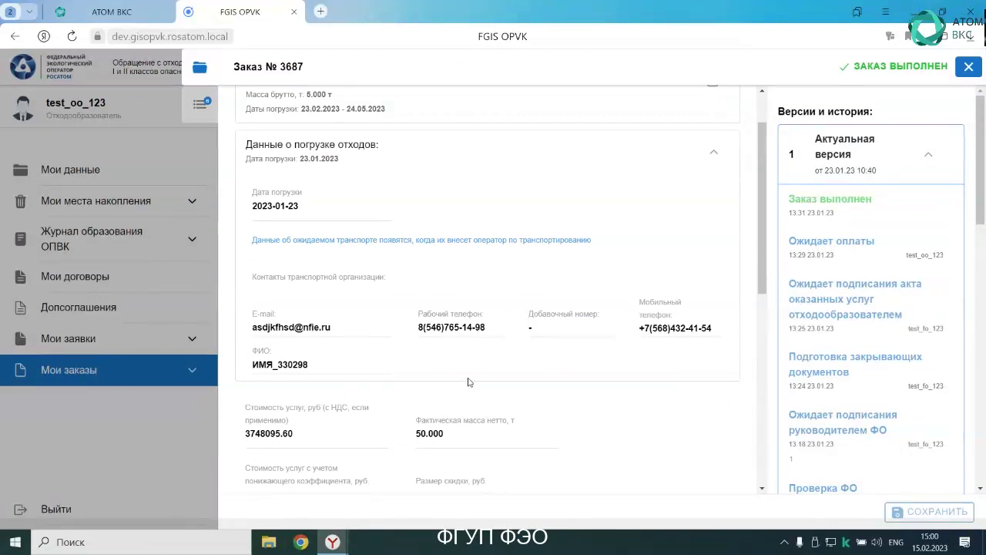
Step: Review the order's service cost, actual net mass and payment details, along with its signed acts and «Корректирующая заявка»
scroll(469, 382, down, 1)
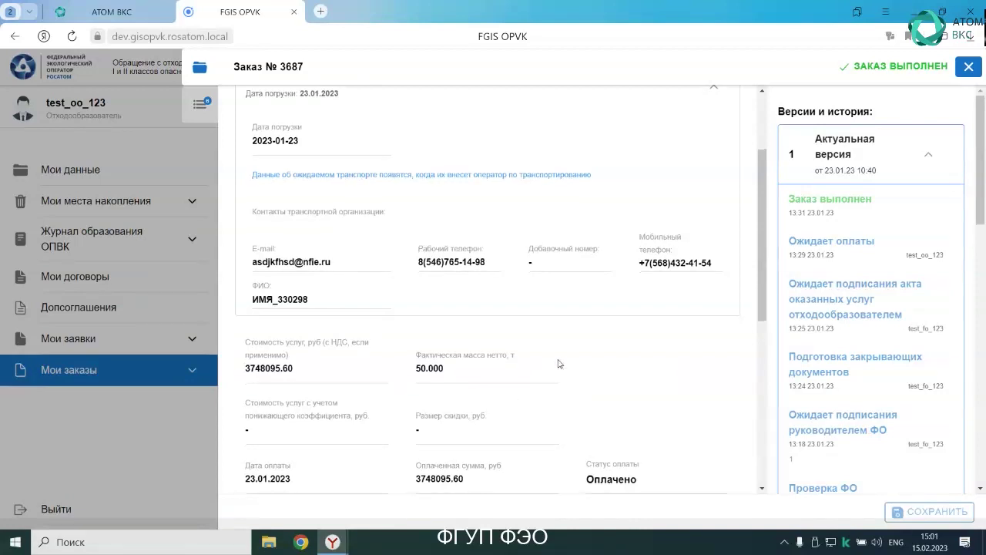
scroll(560, 364, down, 1)
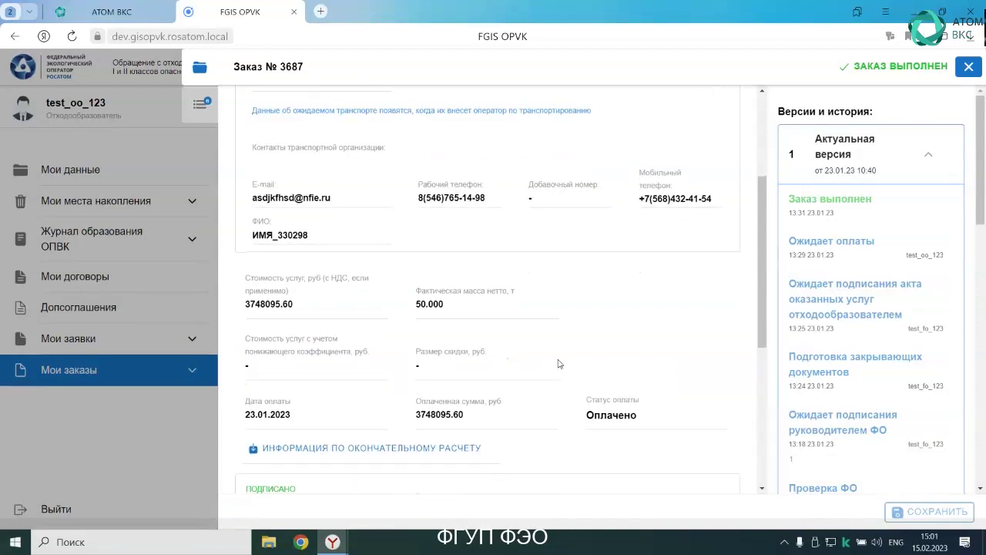
scroll(560, 363, down, 3)
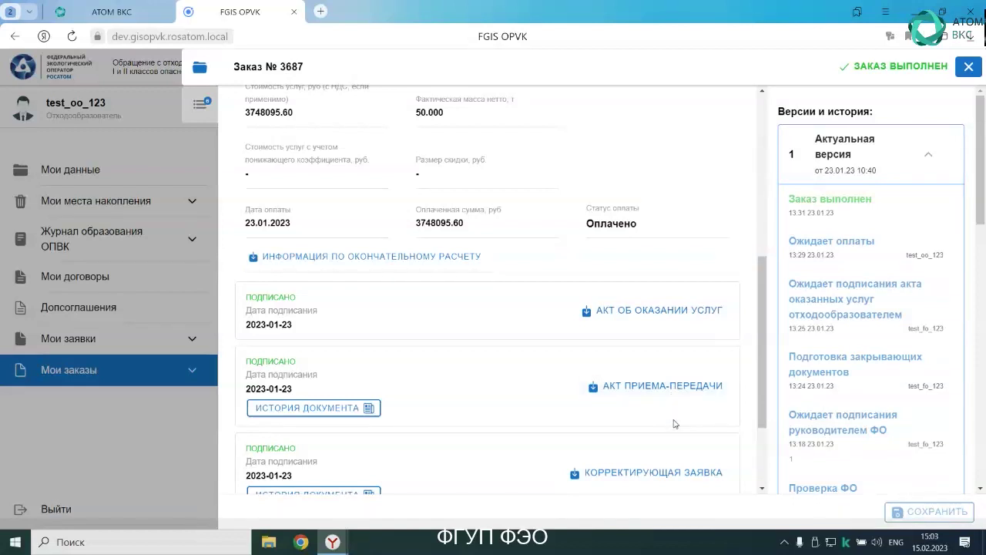
scroll(673, 413, down, 1)
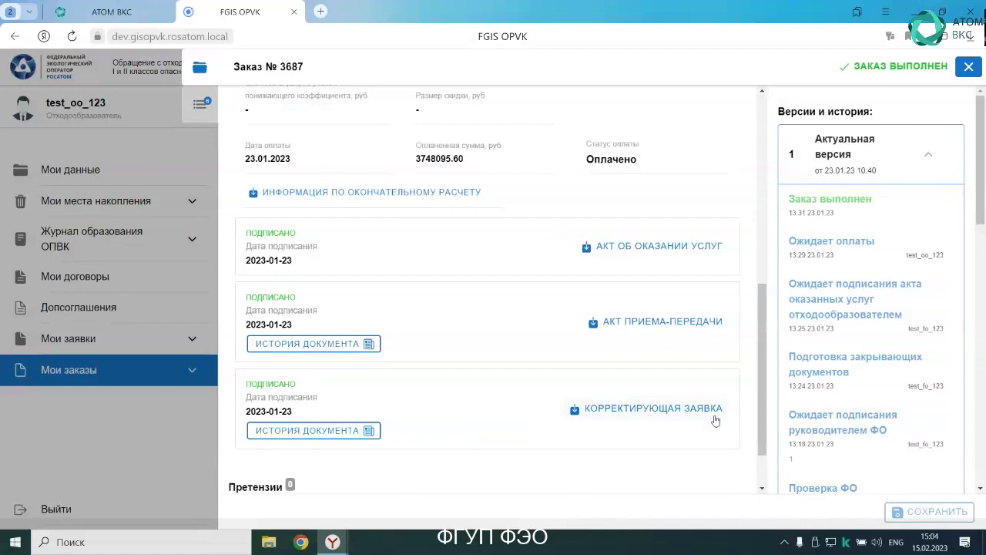
Step: Trace the status history from «Создан» through transportation, mass correction, waste checks and closing documents up to «Заказ выполнен»
scroll(848, 397, down, 5)
scroll(847, 397, down, 5)
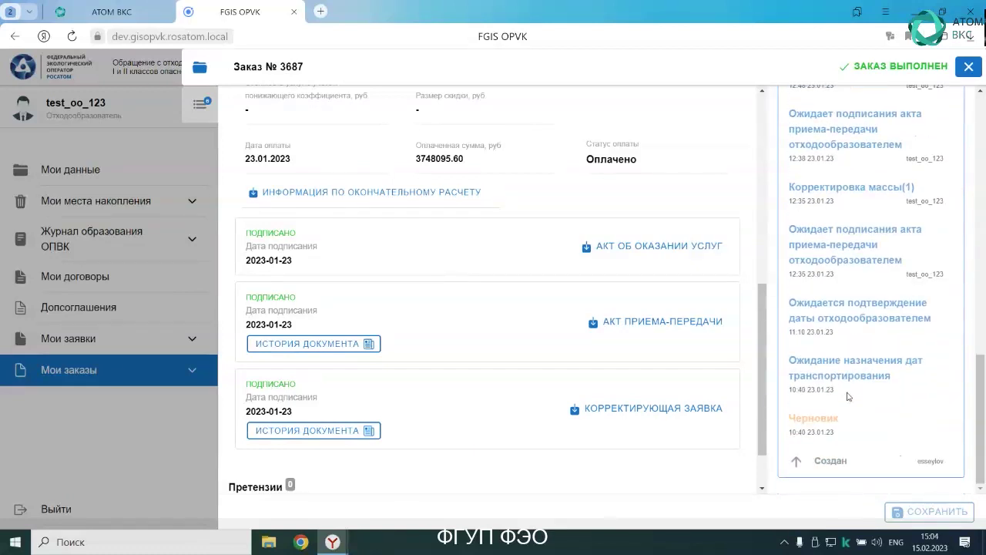
scroll(847, 397, up, 1)
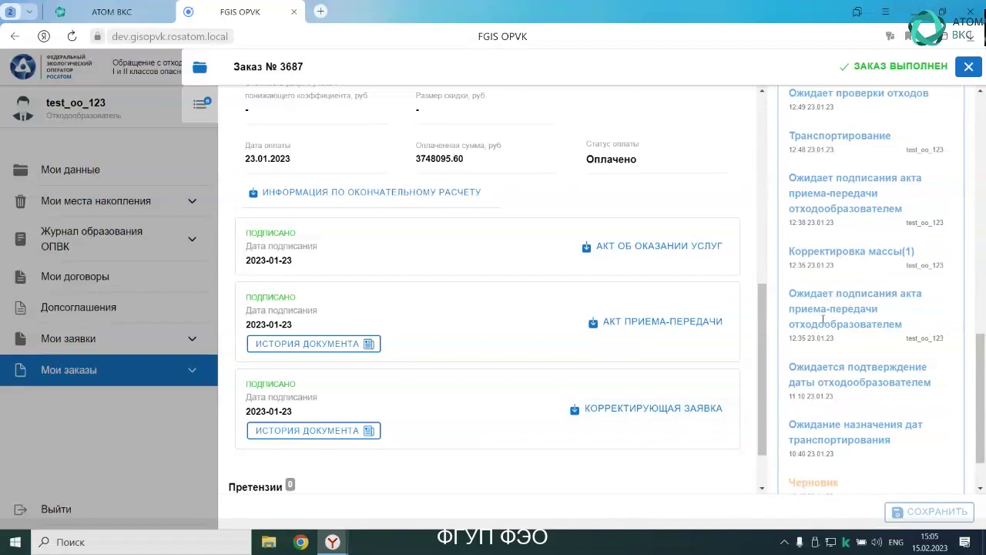
scroll(823, 317, up, 1)
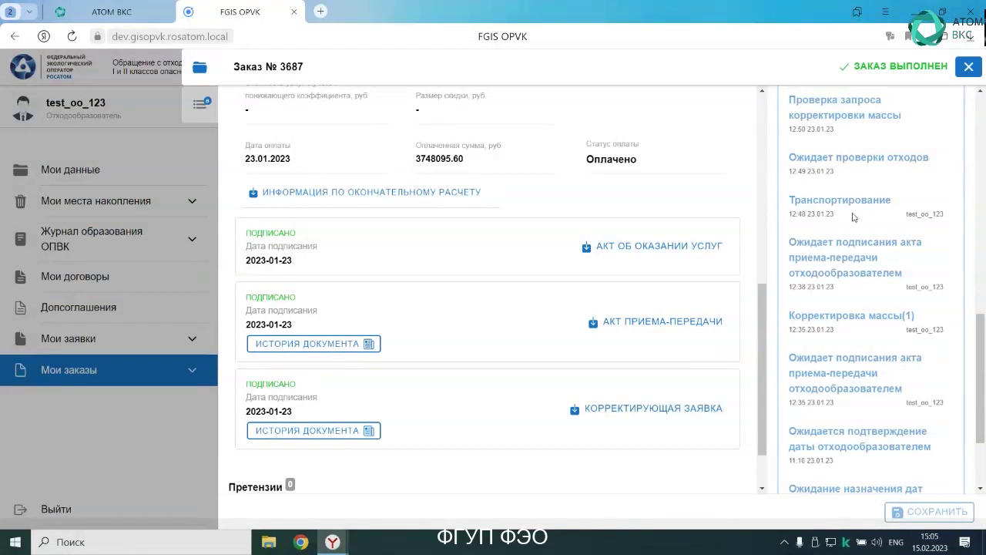
scroll(853, 217, up, 1)
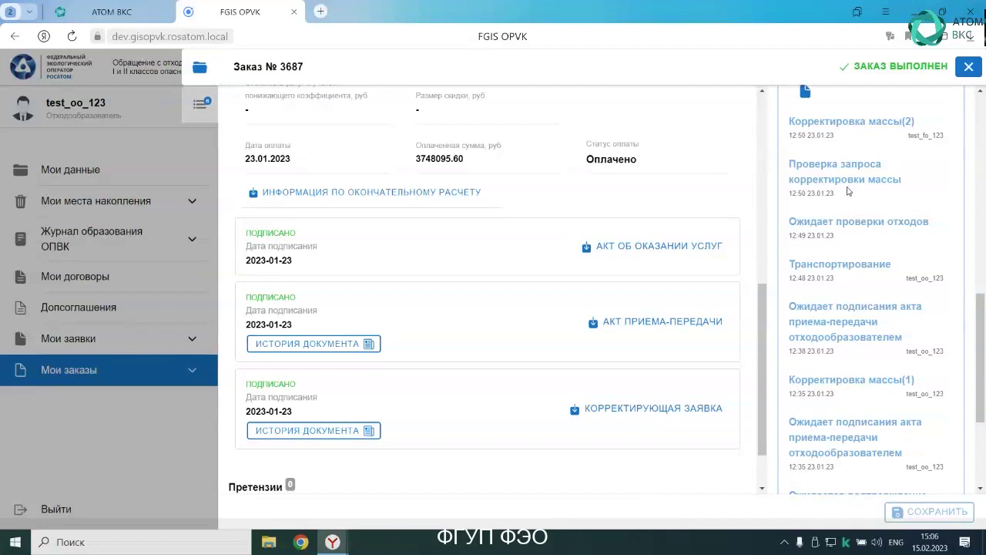
scroll(848, 191, up, 3)
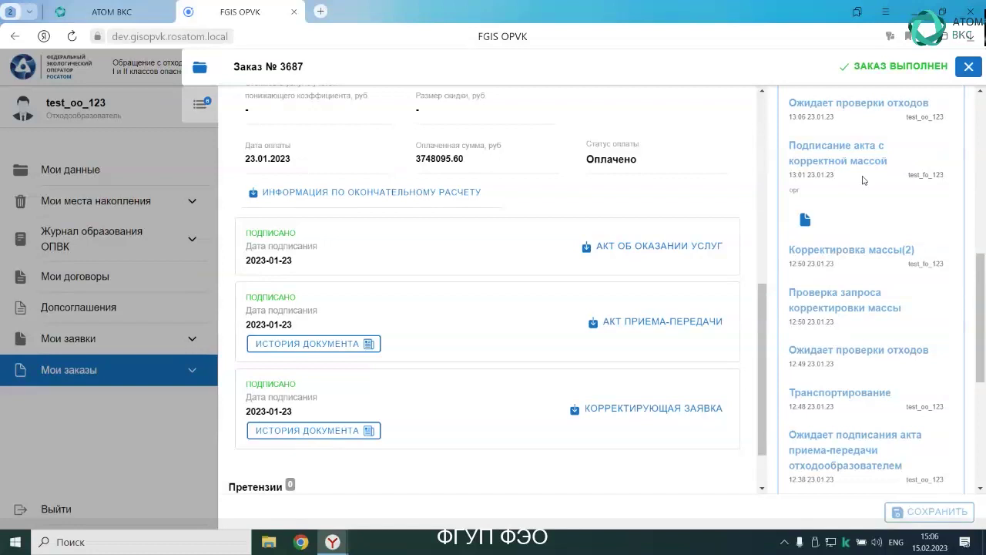
scroll(864, 180, up, 1)
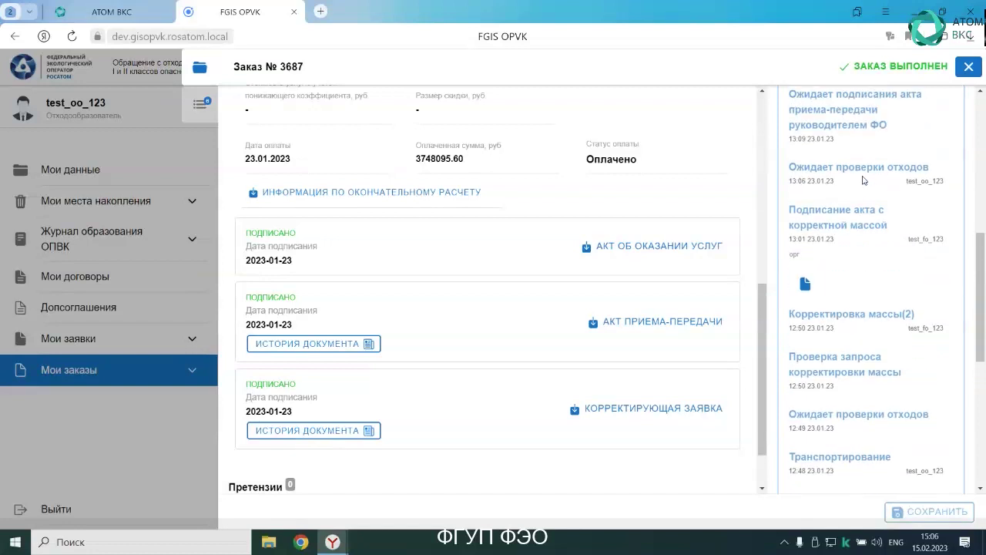
scroll(867, 182, up, 3)
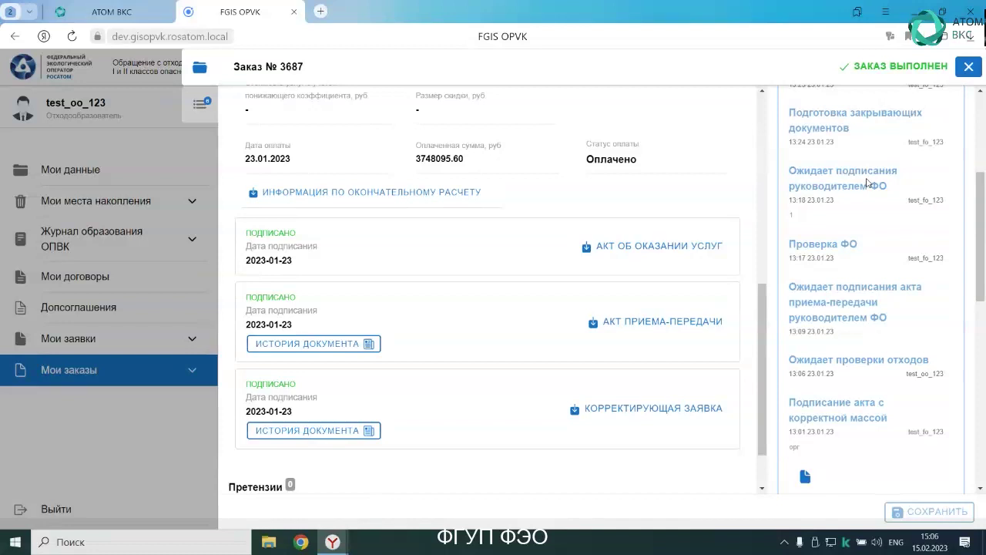
scroll(864, 178, up, 1)
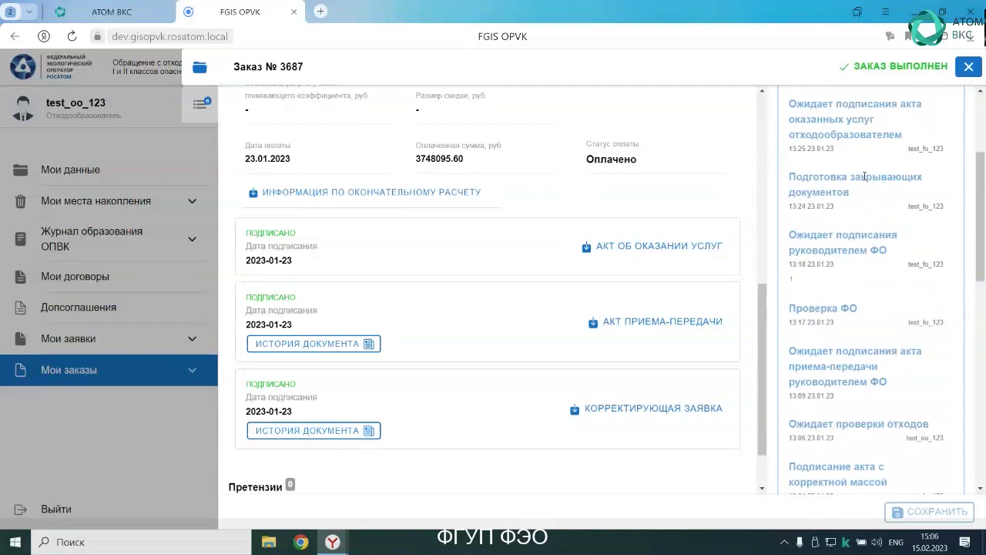
scroll(865, 177, up, 2)
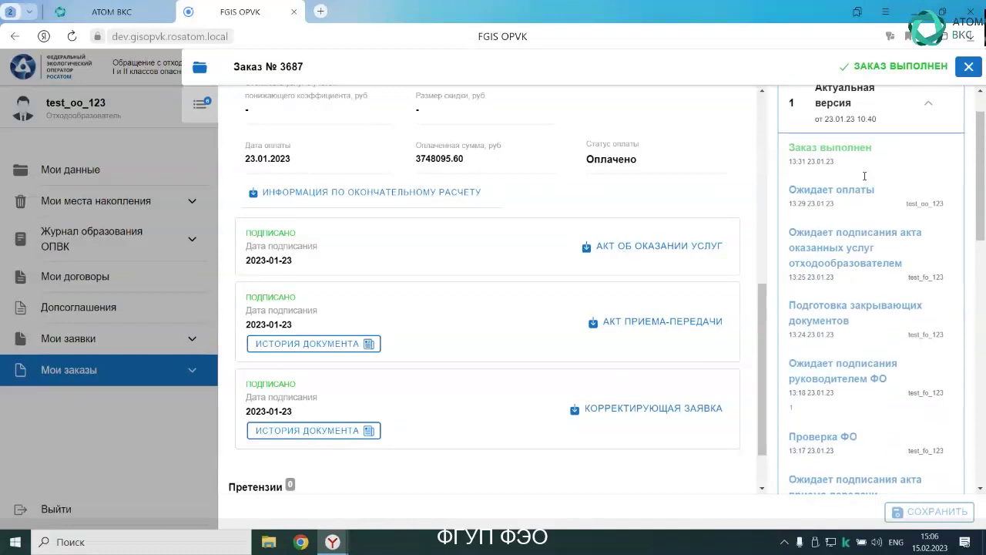
Step: Try to download «Информация по окончательному расчету» for the completed order and close the order card
click(389, 194)
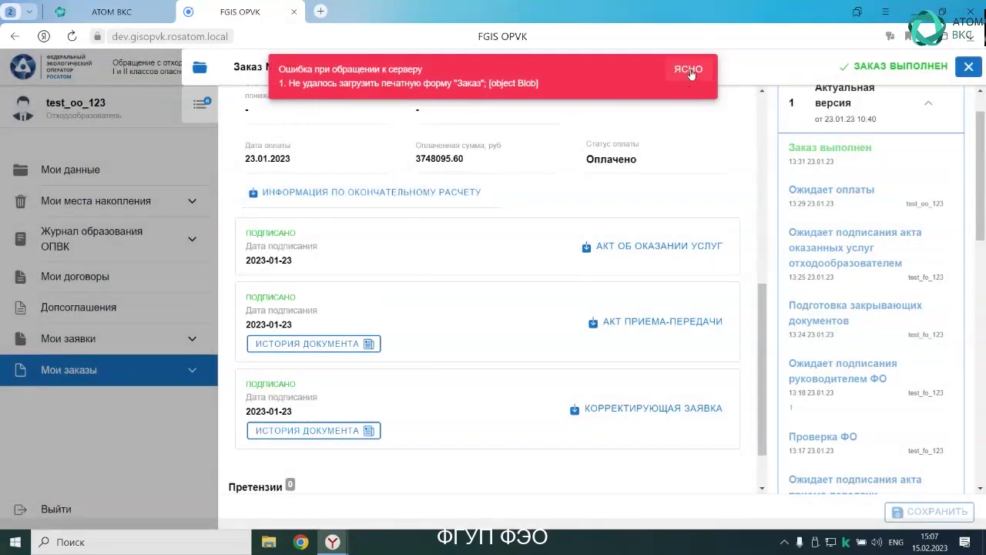
click(690, 71)
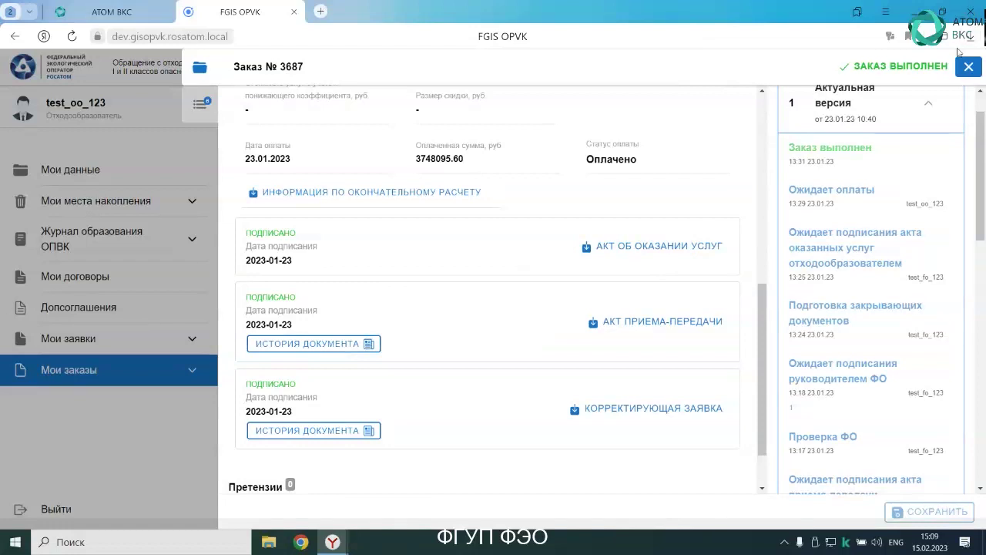
click(963, 72)
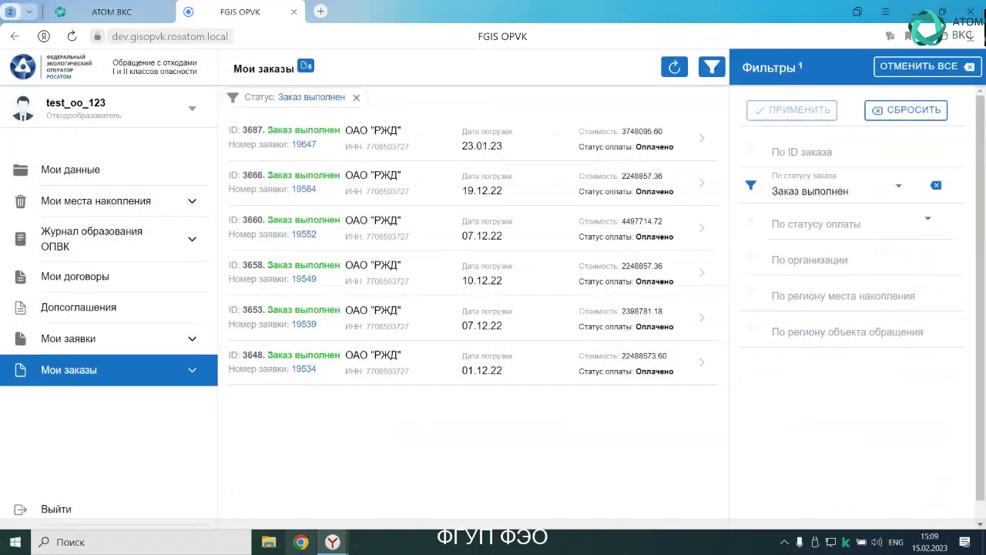
Step: Switch to the АТОМ ВКС conference and open the additional options containing «Выключить запись мероприятия»
click(139, 16)
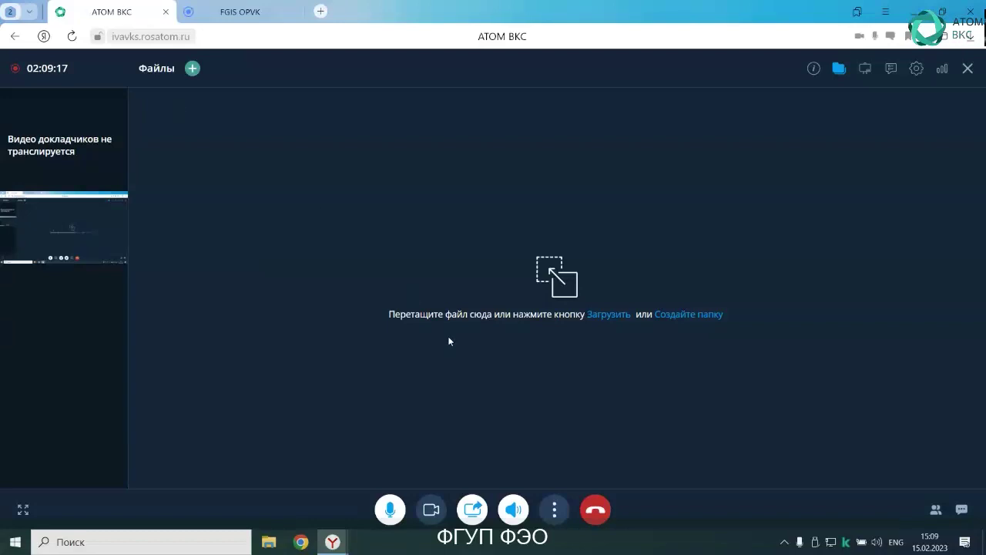
click(553, 512)
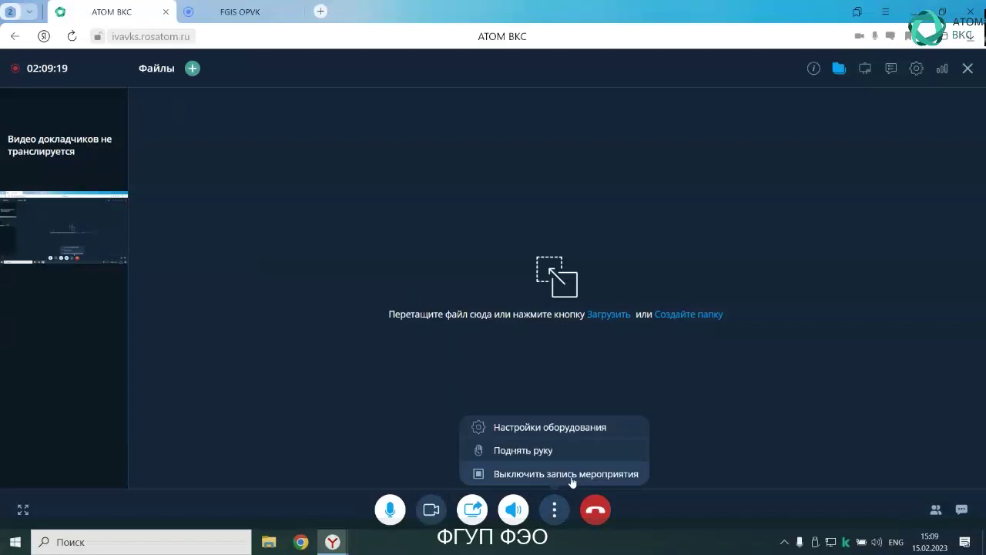